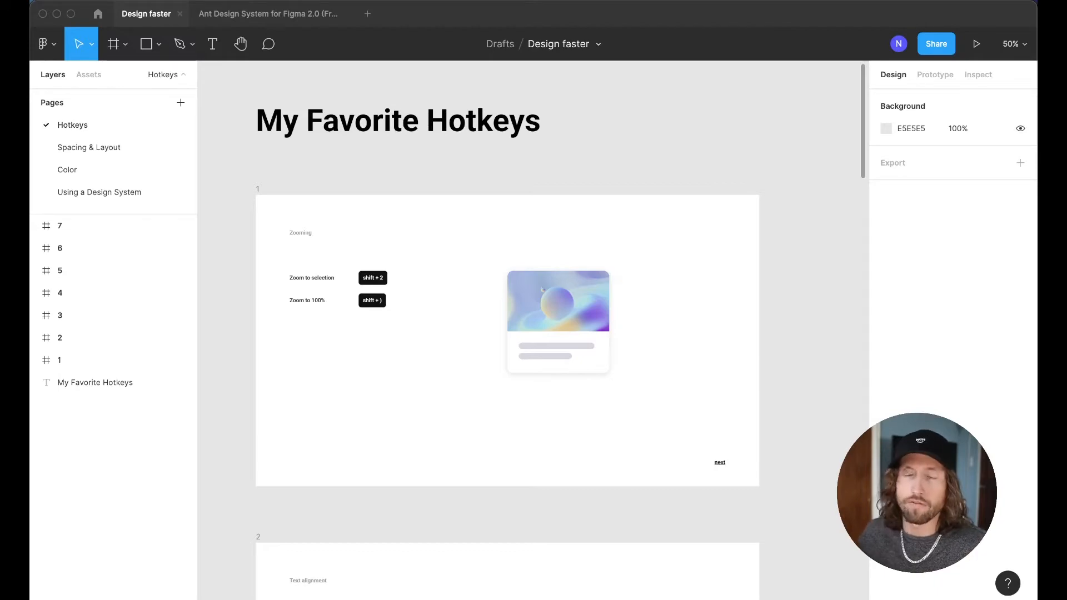
# Step: Zoom to 100% and hide the interface so the Zooming frame fills the canvas
pyautogui.hotkey('shift', '0')
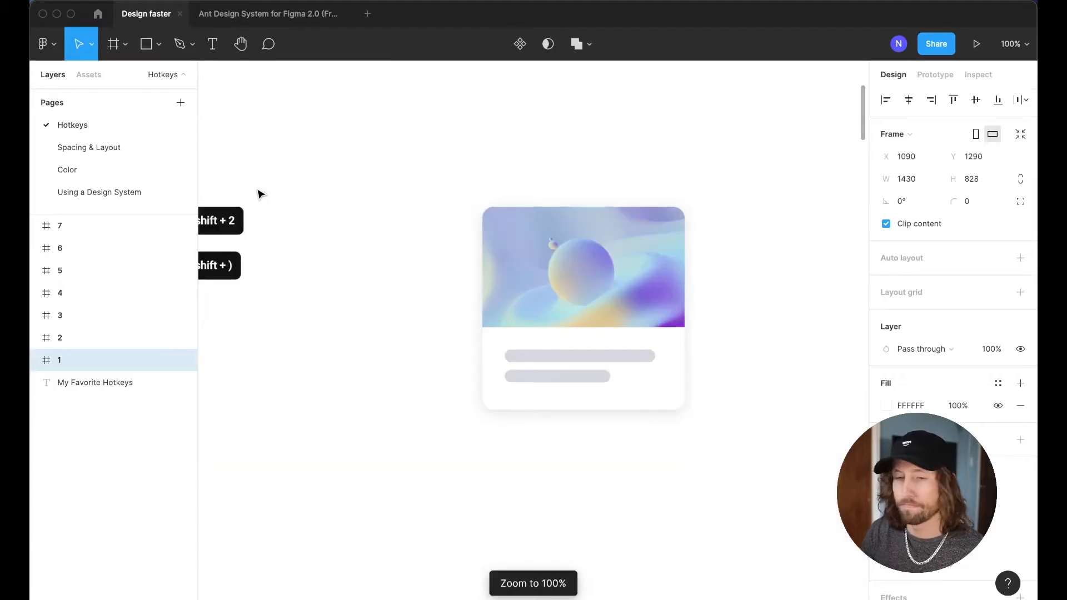
pyautogui.press('super+backslash')
pyautogui.hscroll(-2, 307, 194)
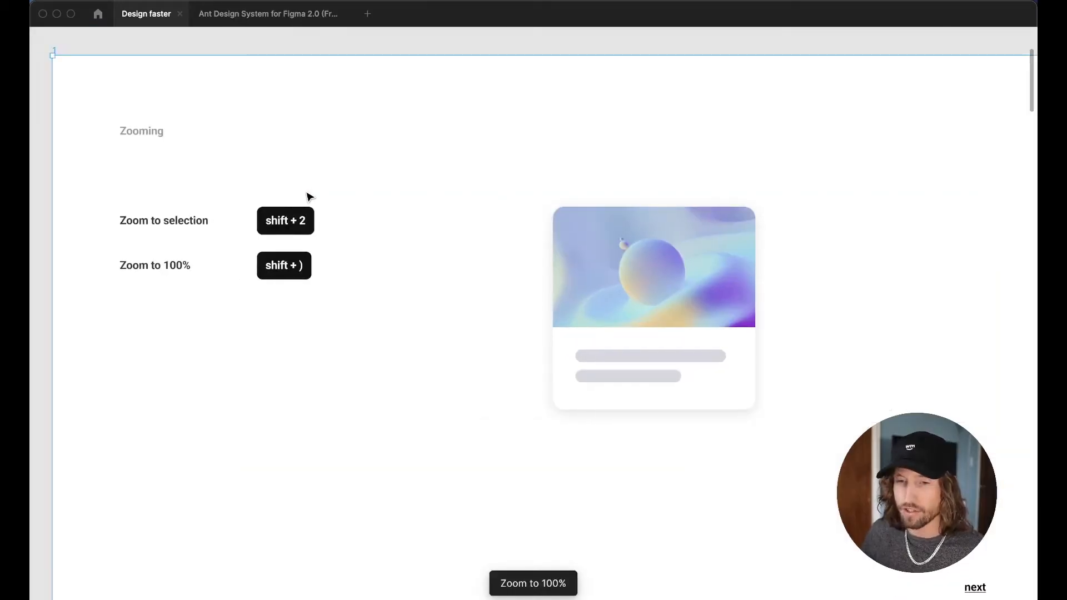
pyautogui.hscroll(1, 309, 196)
pyautogui.scroll(-1, 310, 196)
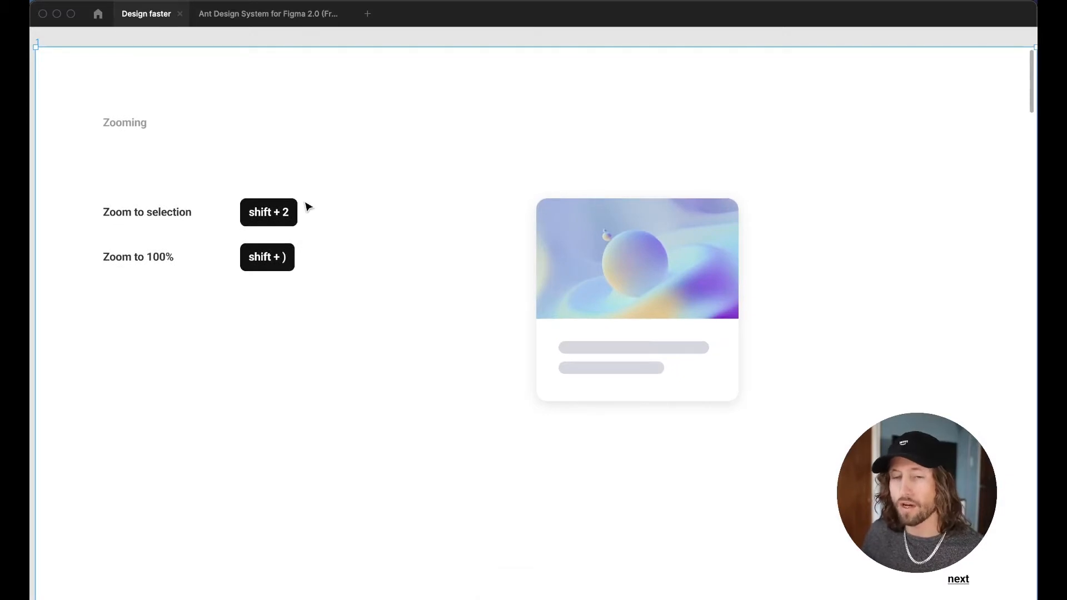
# Step: Alternate between zooming to the selected Zooming frame and zooming to 100% to compare the two views
pyautogui.hotkey('shift', '2')
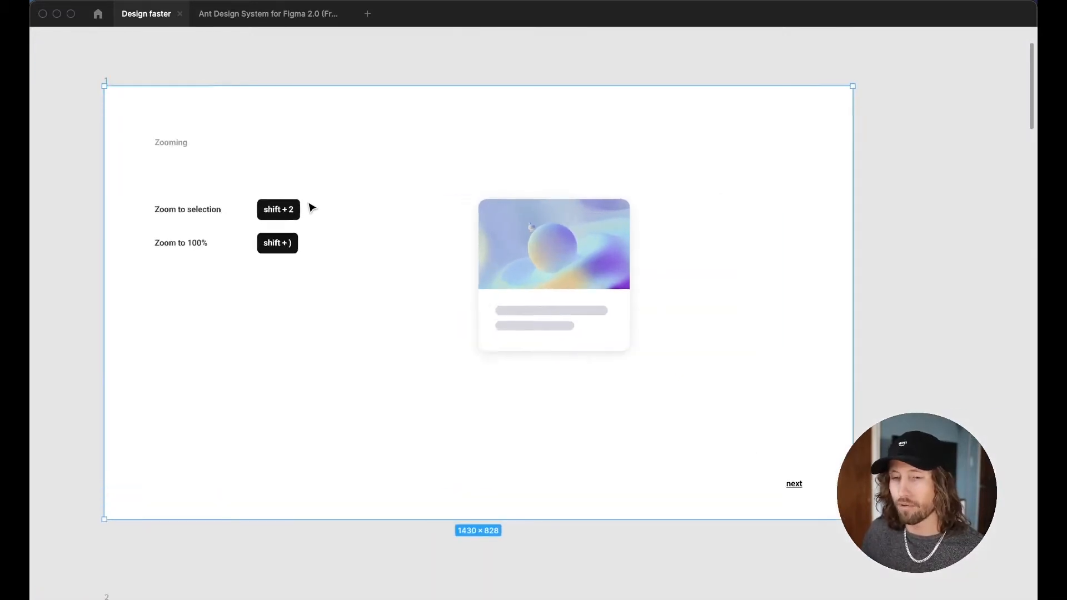
pyautogui.scroll(2, 311, 207)
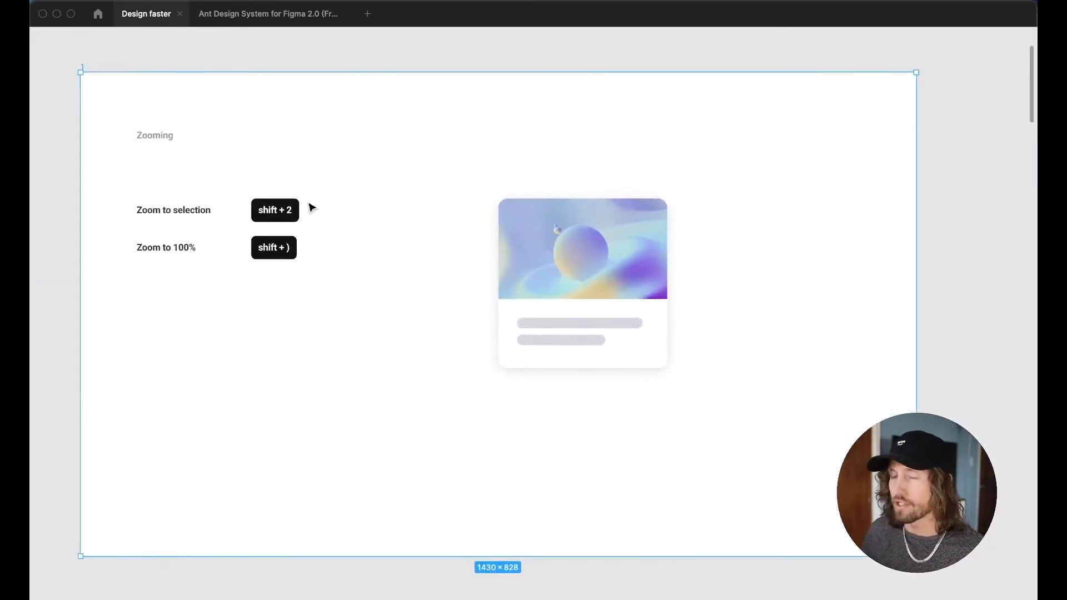
pyautogui.hotkey('shift', '2')
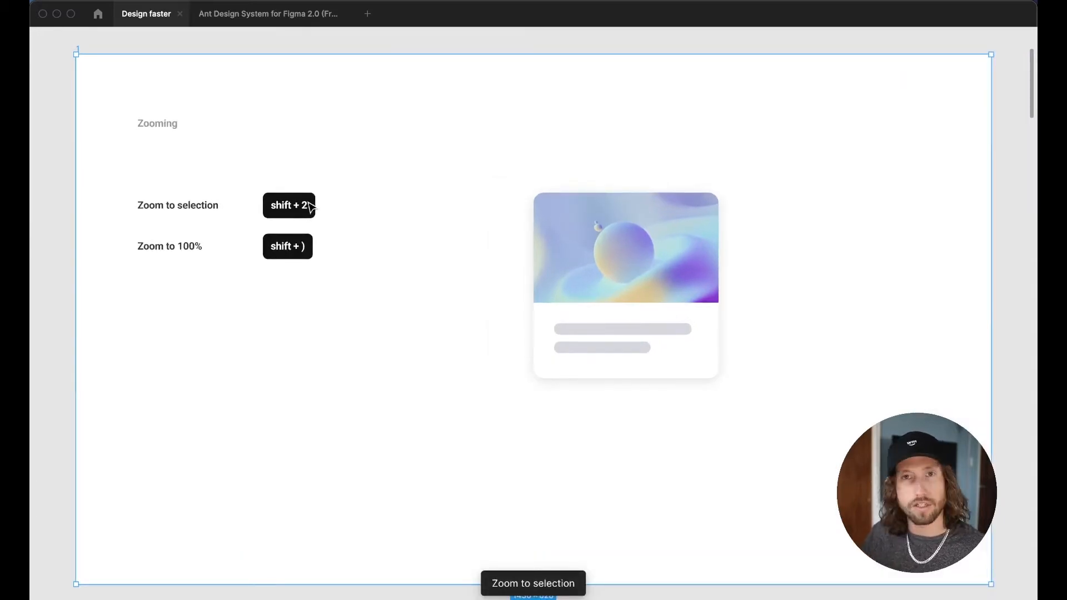
pyautogui.hotkey('shift', '0')
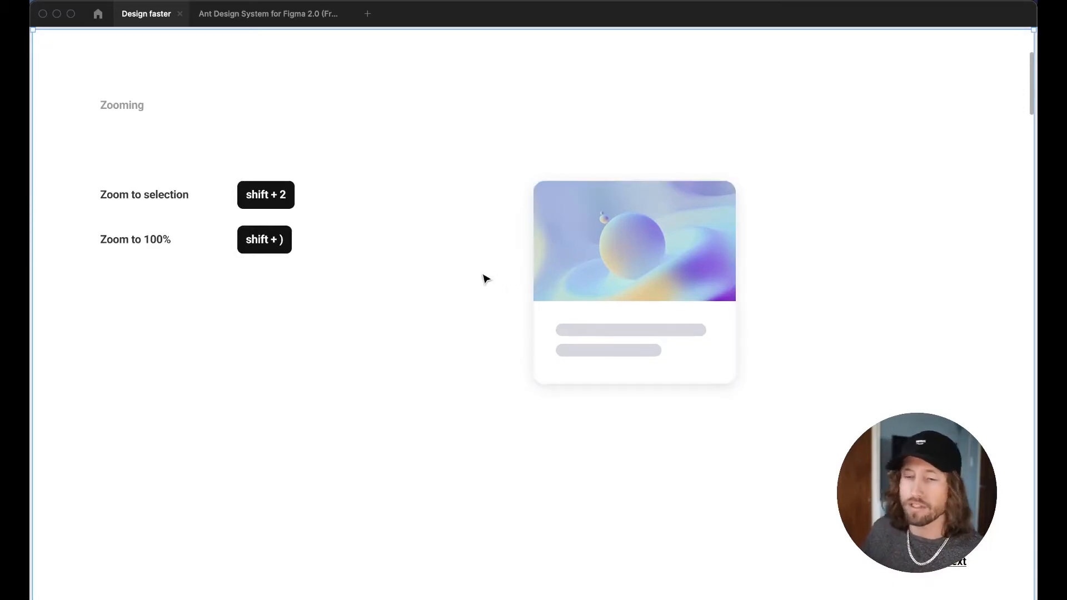
pyautogui.hotkey('shift', '2')
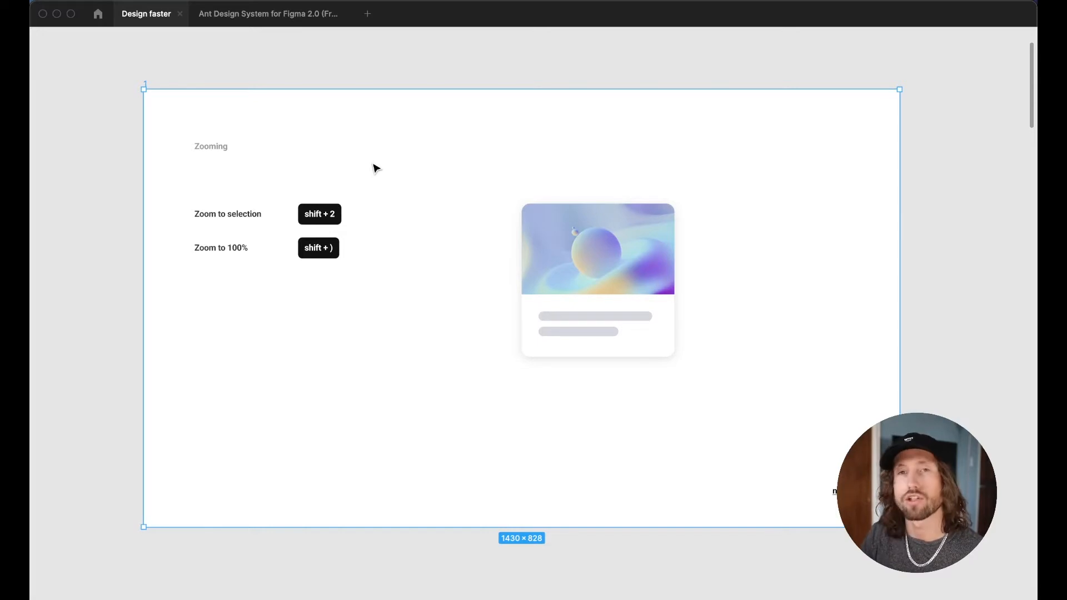
pyautogui.hotkey('shift', '0')
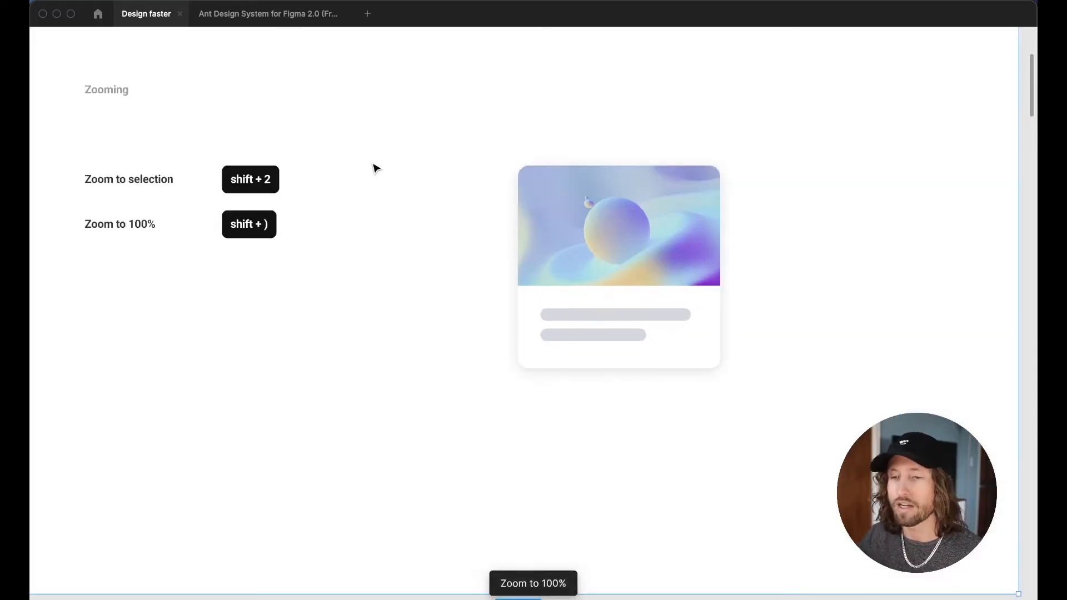
pyautogui.click(576, 233)
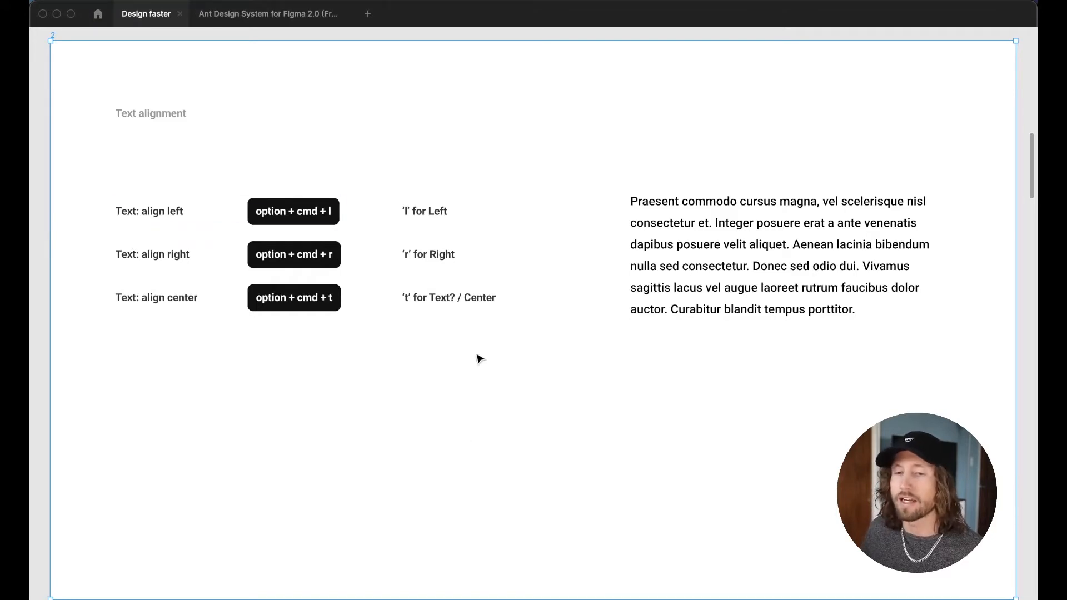
# Step: Align the sample paragraph in the Text alignment frame right, and switch it to center alignment
pyautogui.click(659, 218)
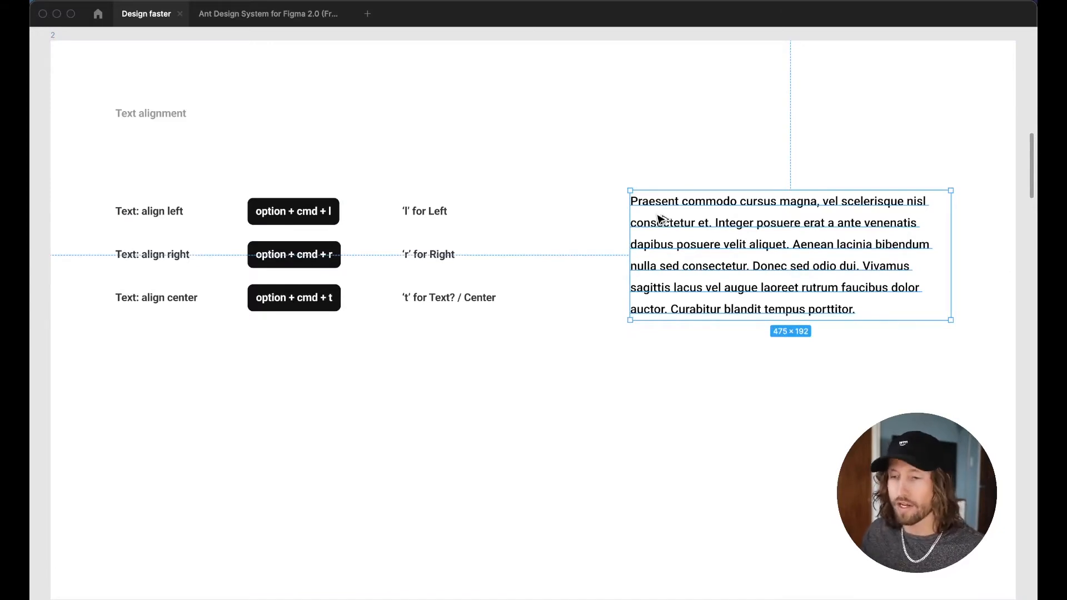
pyautogui.press('alt+super+r')
pyautogui.press('alt+super+t')
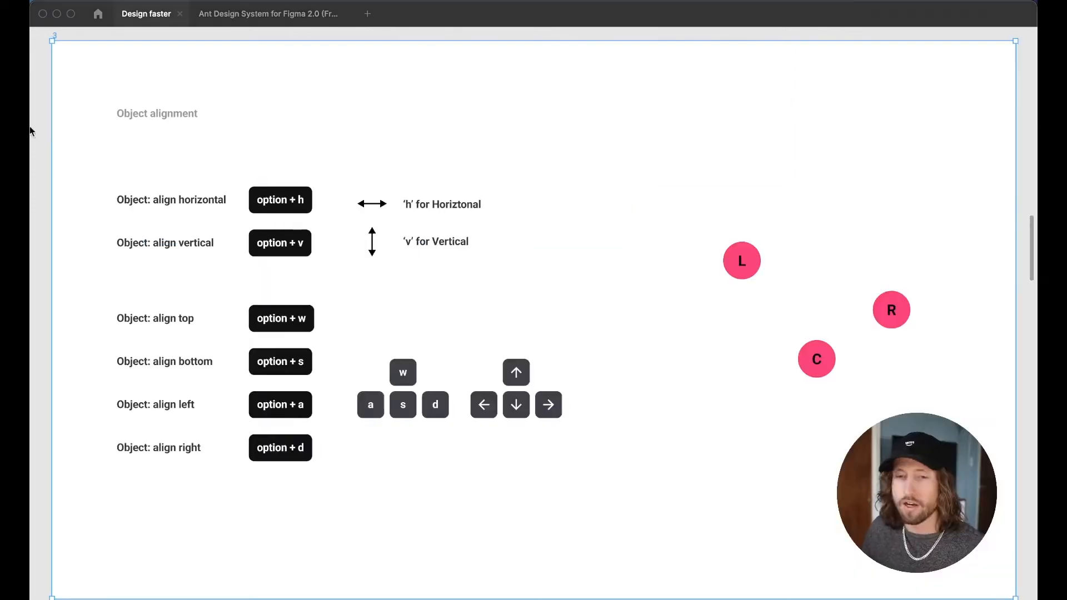
# Step: Try aligning the L, R and C circles on their horizontal centers, and undo the alignment
pyautogui.click(40, 131)
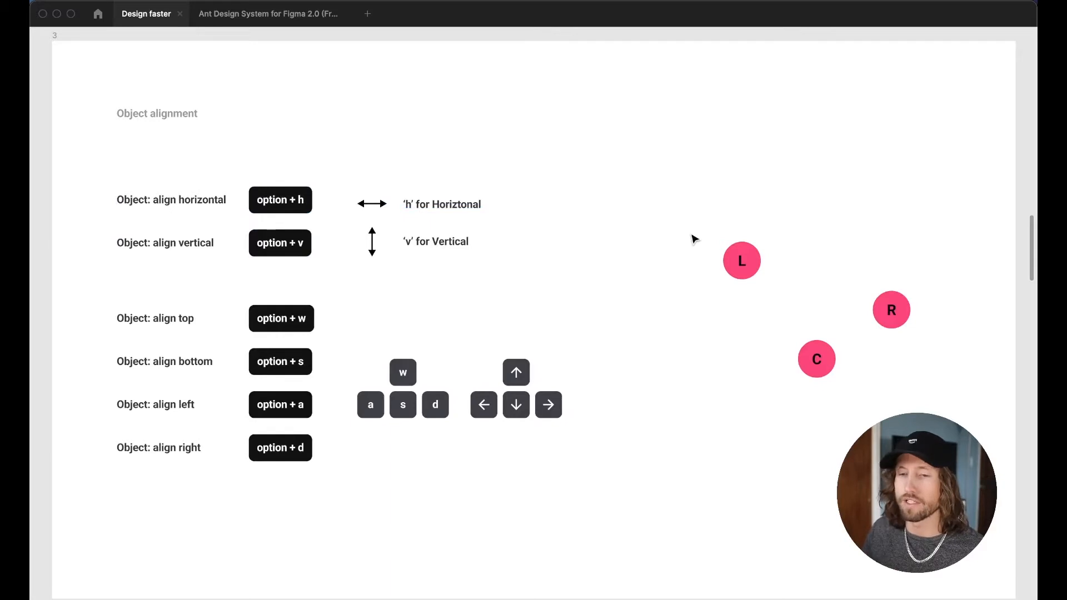
pyautogui.hscroll(-1, 692, 235)
pyautogui.hscroll(1, 715, 212)
pyautogui.moveTo(715, 212); pyautogui.dragTo(943, 405)
pyautogui.hotkey('alt', 'h')
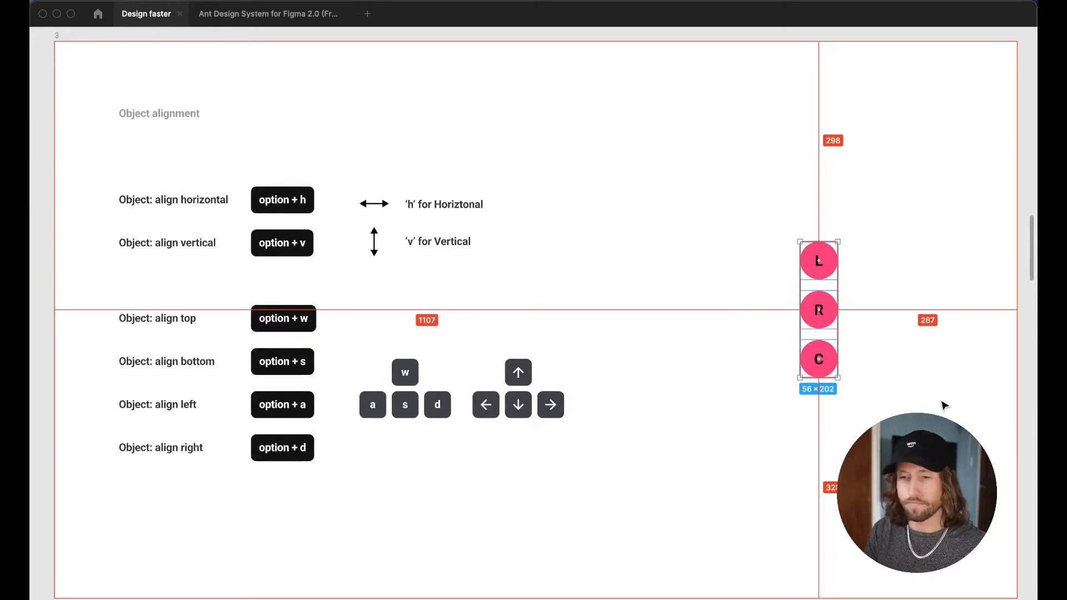
pyautogui.press('super+z')
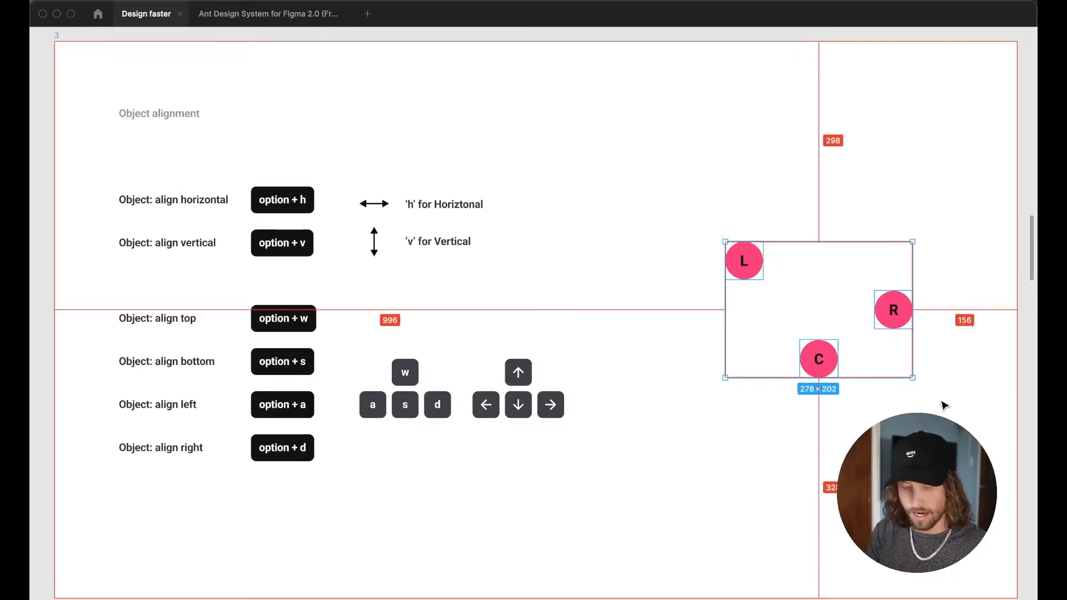
# Step: Try aligning the three circles on their vertical centers, undo the alignment and deselect them
pyautogui.hotkey('alt', 'v')
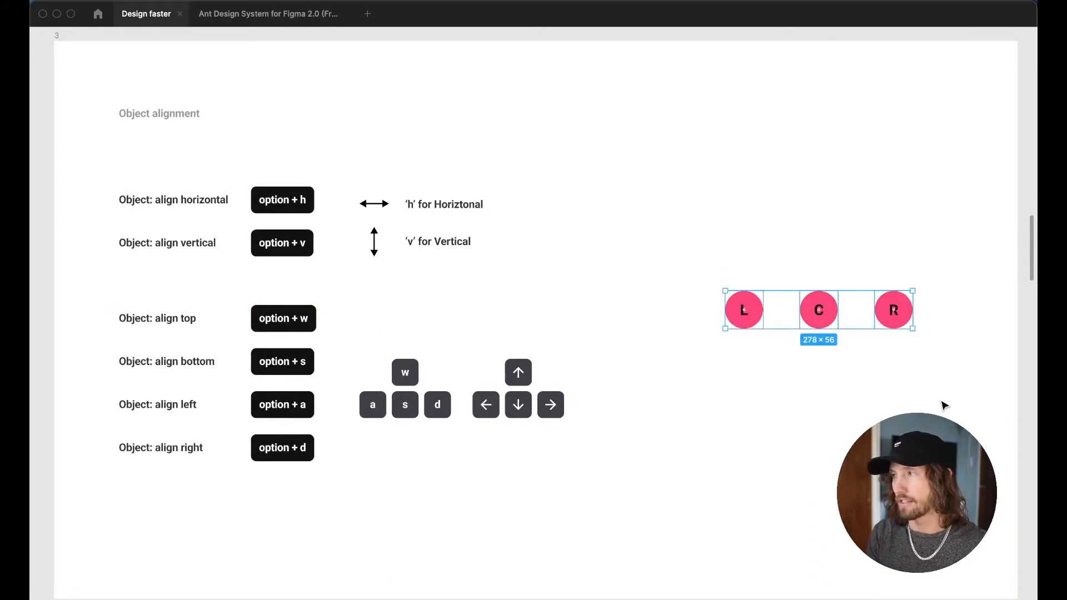
pyautogui.press('super+z')
pyautogui.press('Escape')
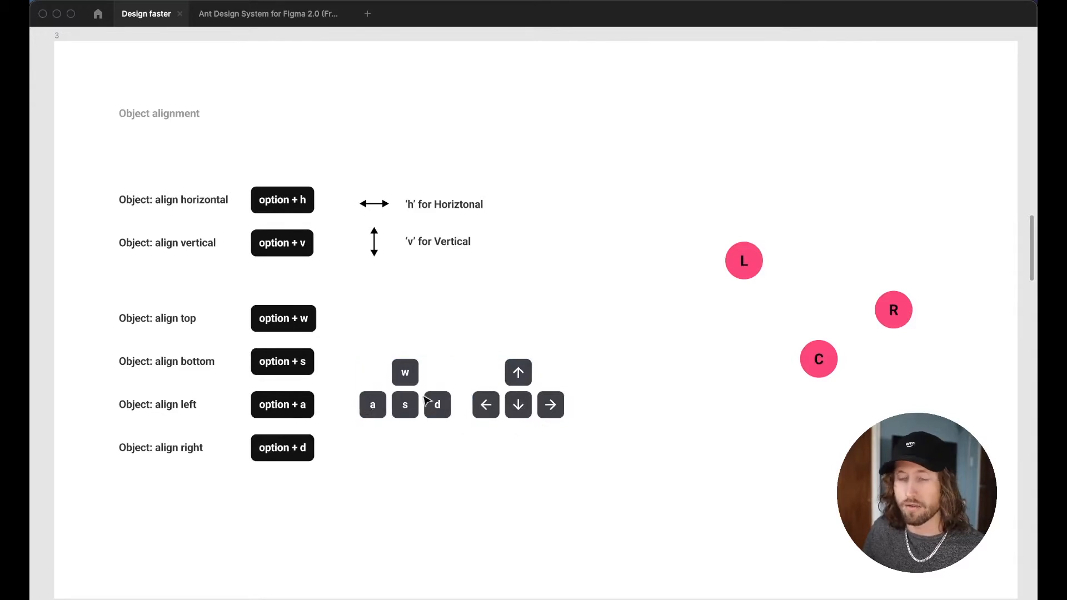
# Step: Try aligning the L, R and C circles to their top edges and to their bottom edges, undoing each alignment
pyautogui.moveTo(690, 211); pyautogui.dragTo(945, 404)
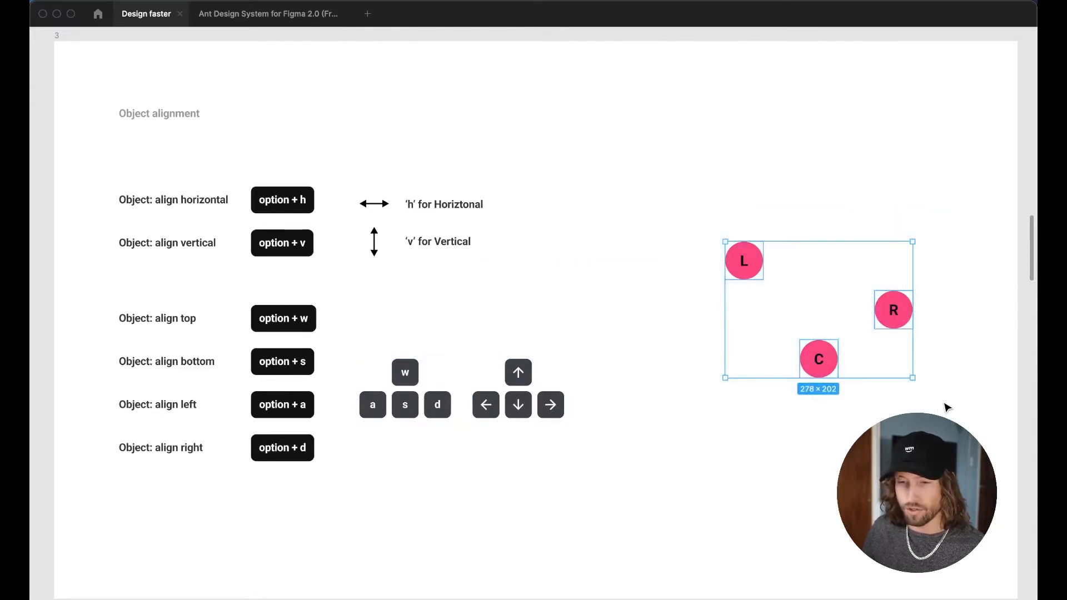
pyautogui.hotkey('alt', 'w')
pyautogui.press('super+z')
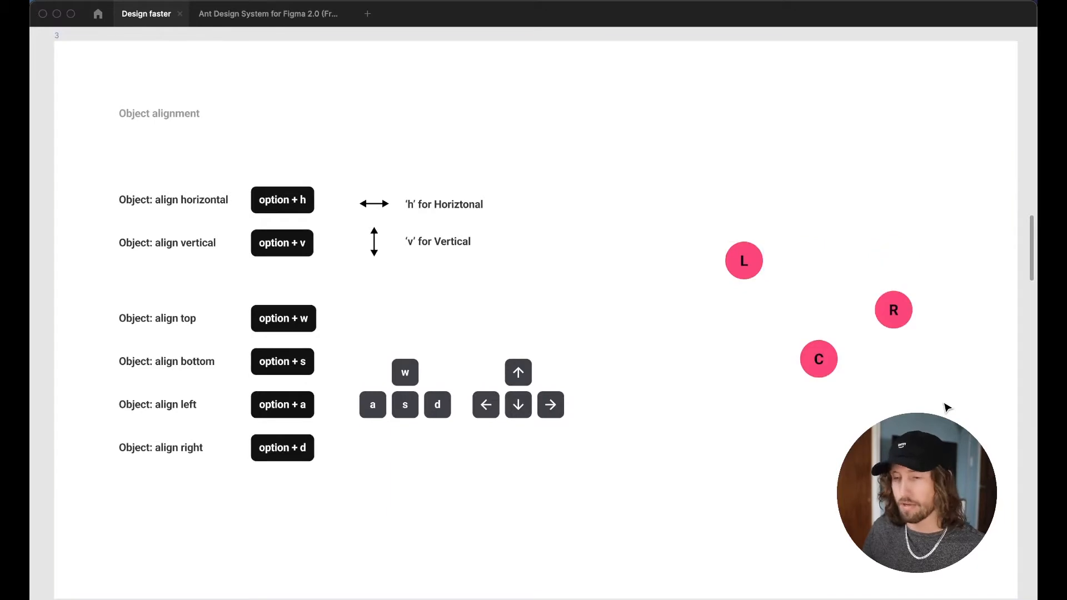
pyautogui.hotkey('alt', 's')
pyautogui.press('super+z')
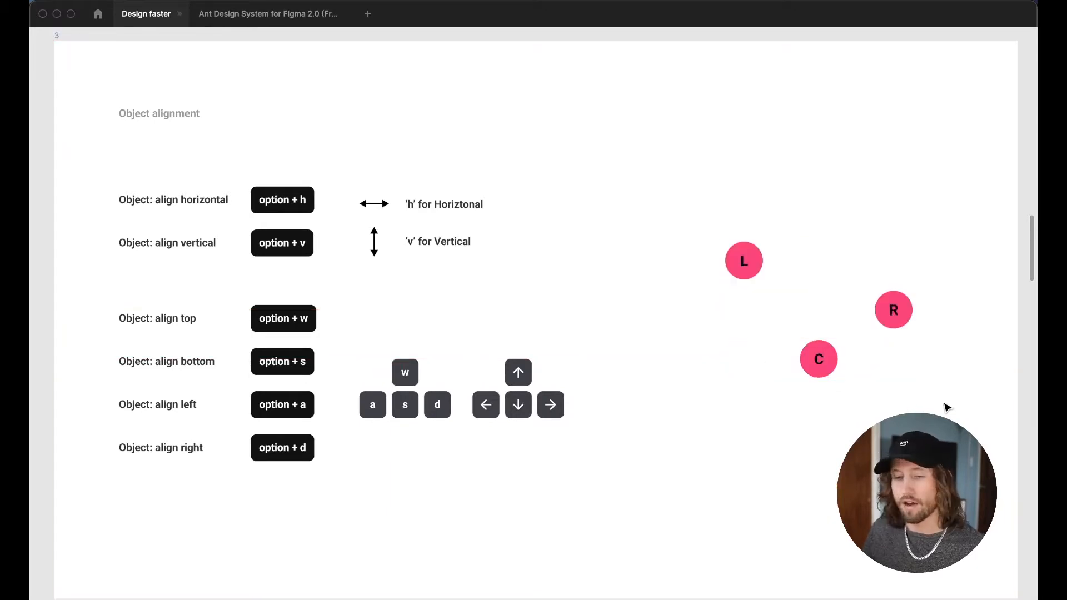
# Step: Align the three circles to the left, undo that, and align them to the right instead
pyautogui.hotkey('alt', 'a')
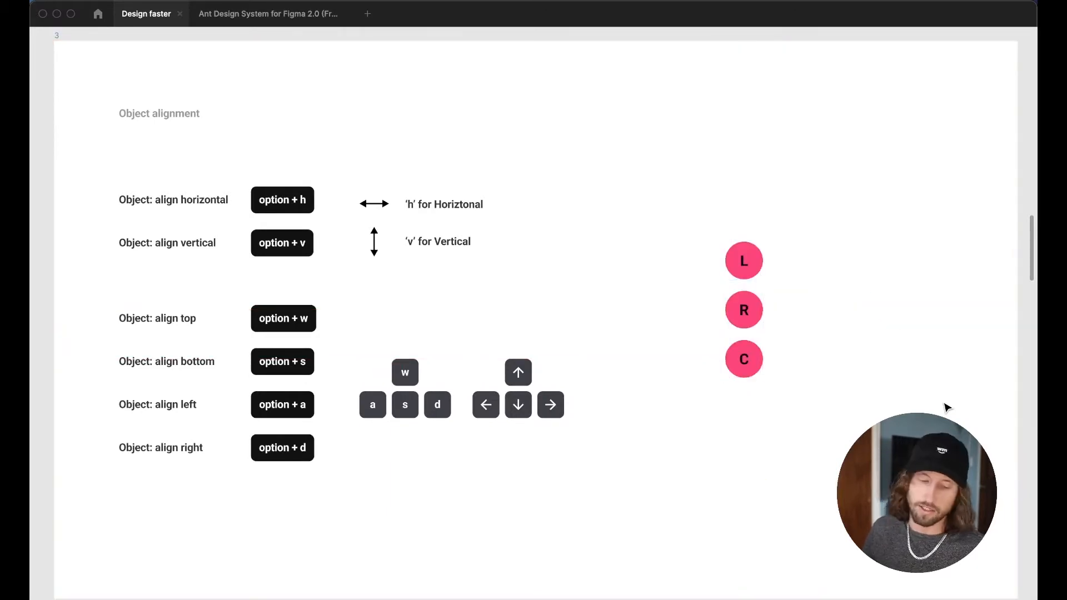
pyautogui.press('super+z')
pyautogui.hotkey('alt', 'd')
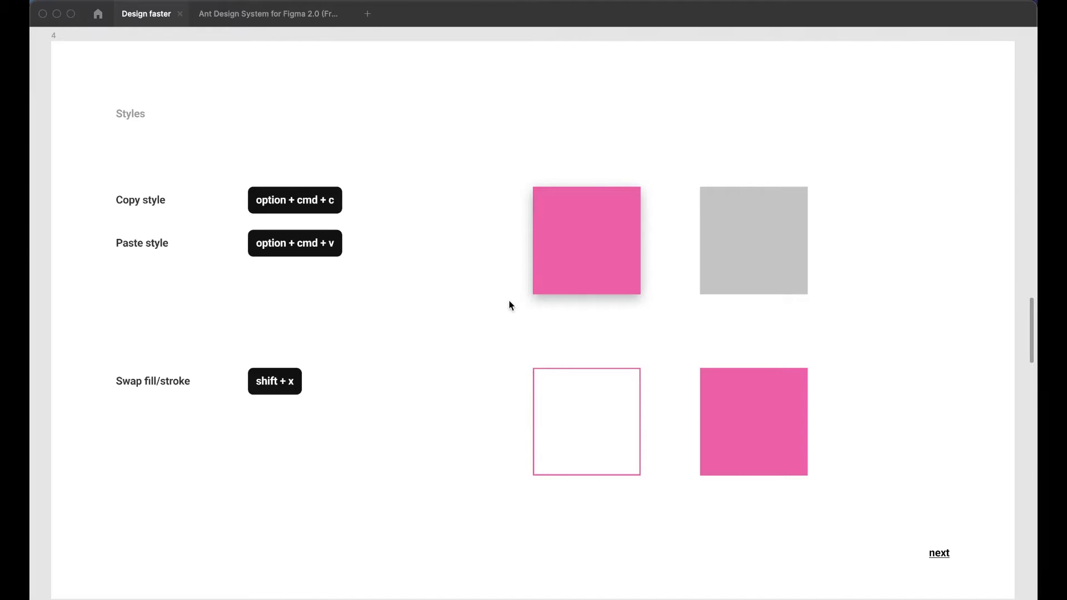
# Step: Show the interface again and inspect the fill and effects of the shadowed pink square and the gray square
pyautogui.press('super+backslash')
pyautogui.click(573, 250)
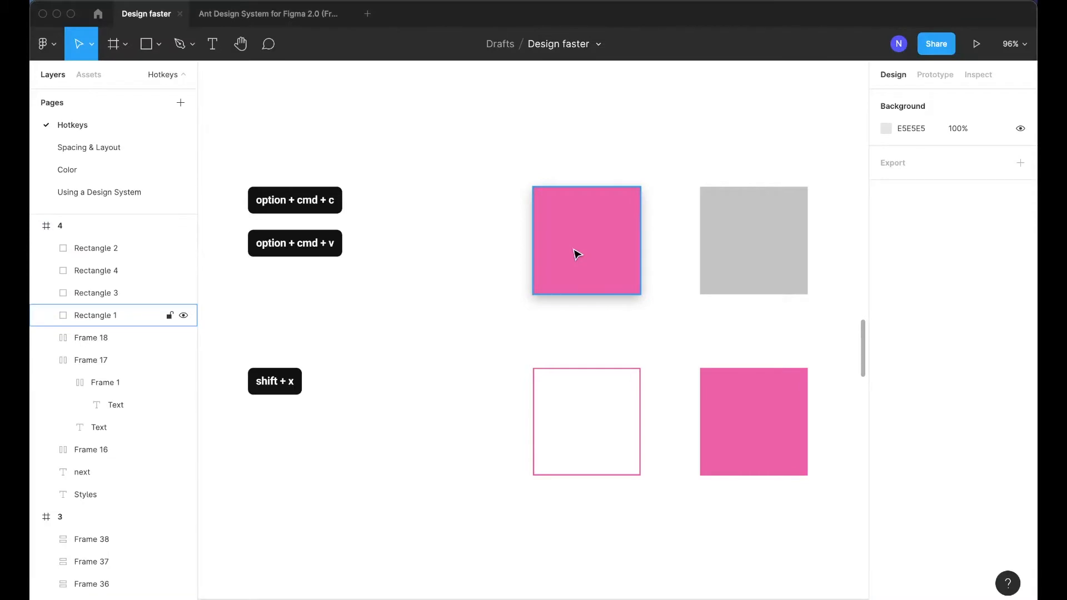
pyautogui.press('super+backslash')
pyautogui.press('super+backslash')
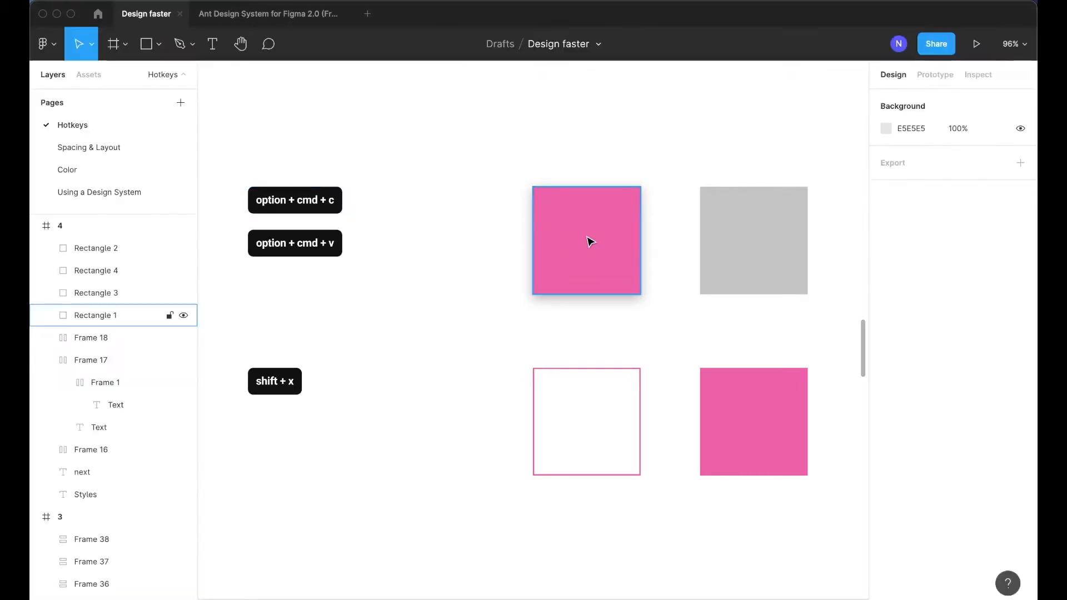
pyautogui.click(615, 236)
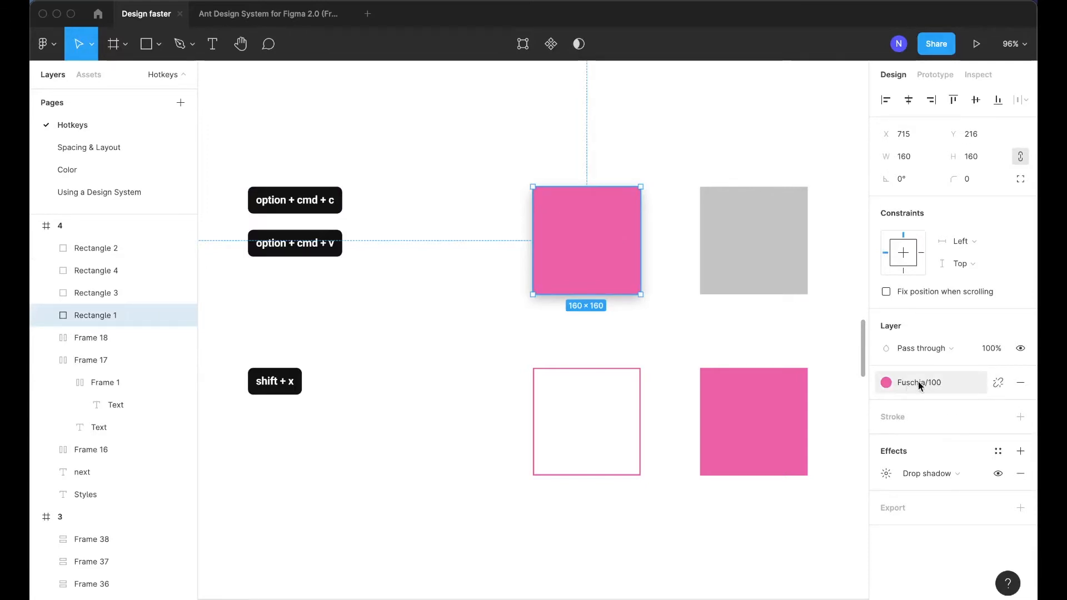
pyautogui.press('Escape')
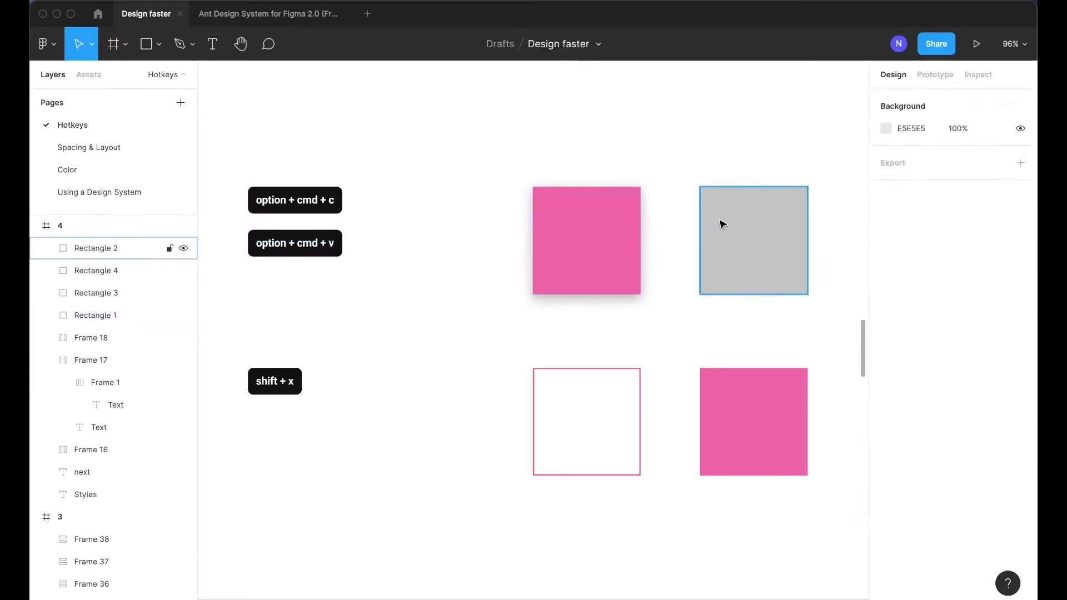
pyautogui.click(735, 237)
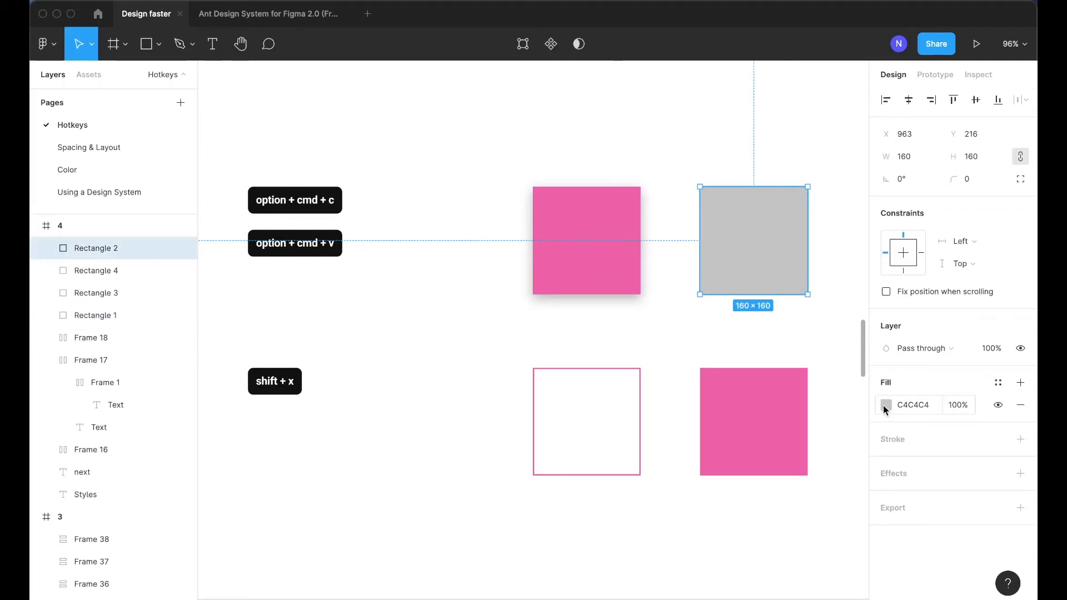
# Step: Copy the shadowed pink square's style onto the gray square and check the pasted drop shadow's settings
pyautogui.click(569, 209)
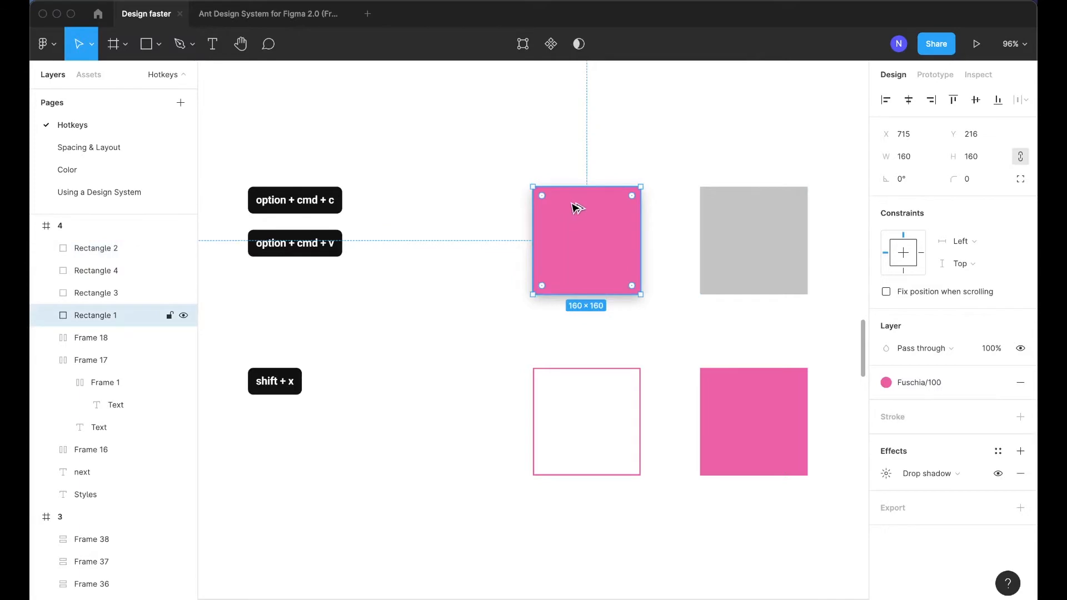
pyautogui.click(740, 212)
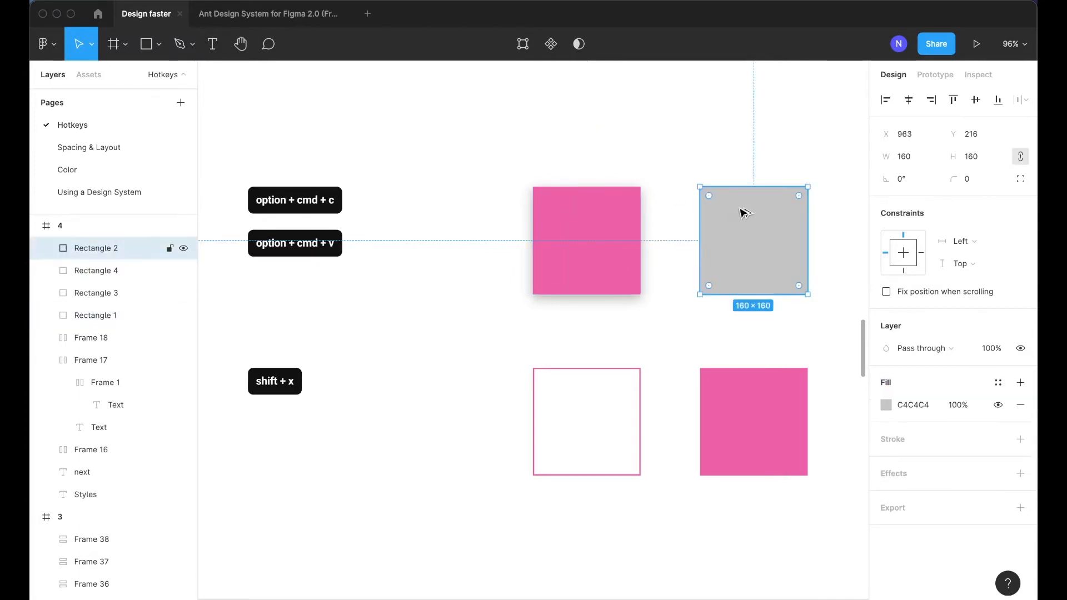
pyautogui.press('alt+super+v')
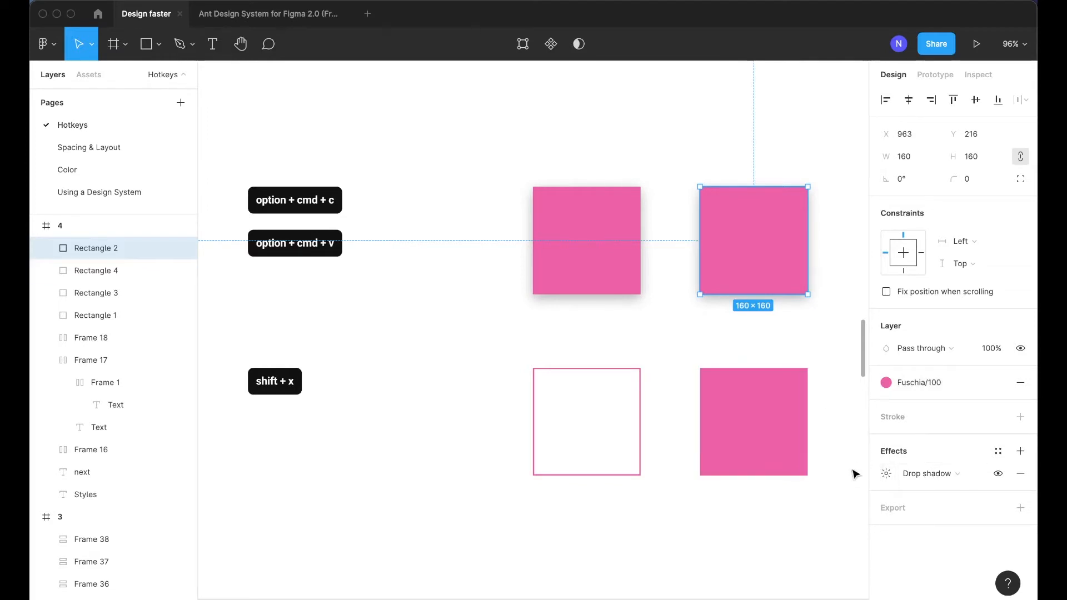
pyautogui.click(876, 477)
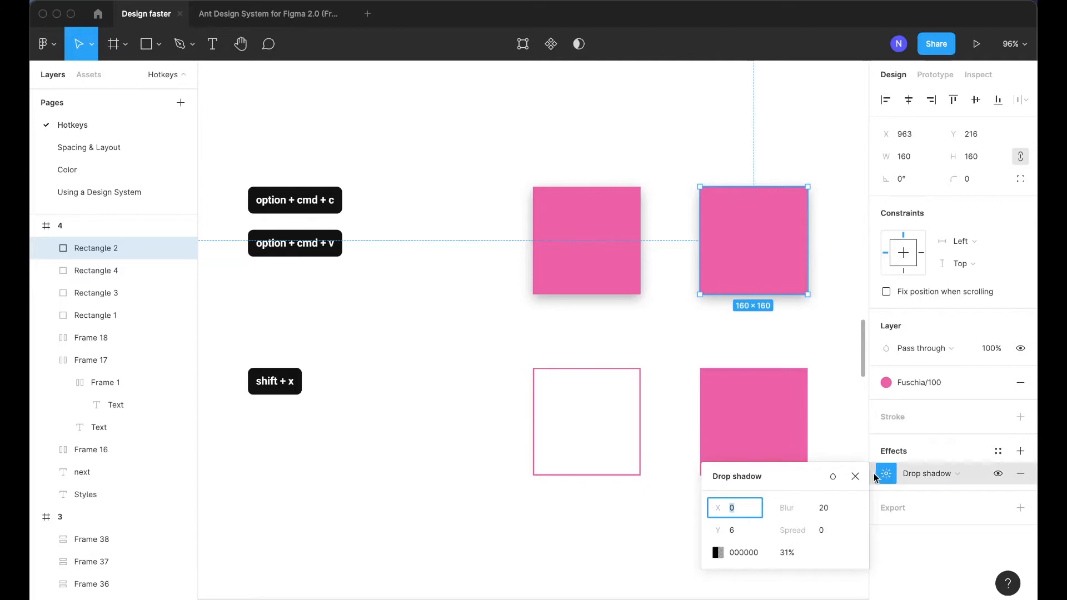
pyautogui.click(876, 476)
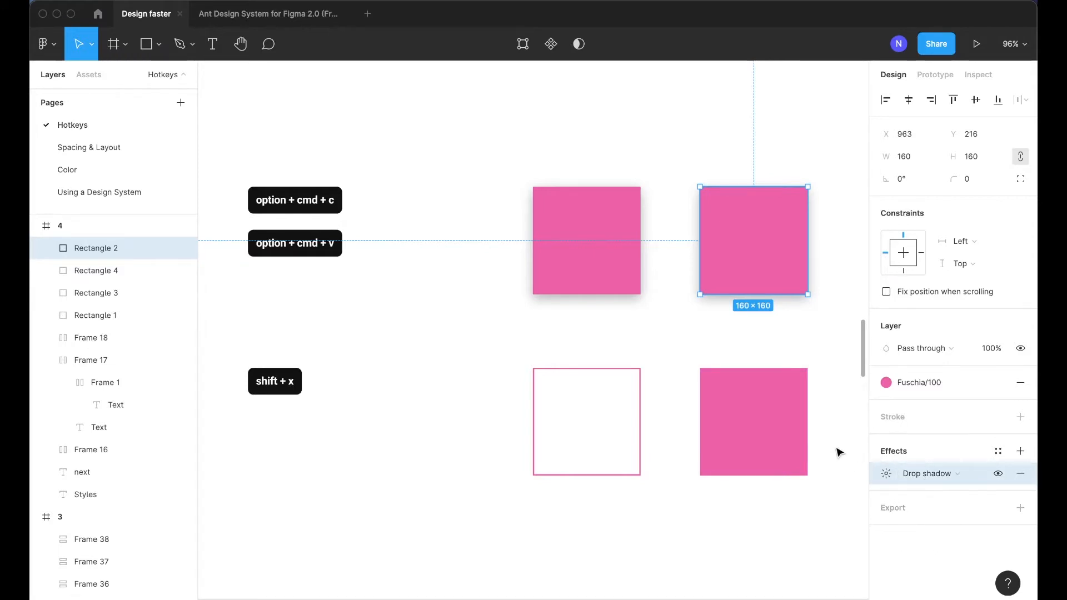
# Step: Select and then deselect the filled pink square beside the outlined one in the Styles frame, and hide the interface
pyautogui.click(788, 431)
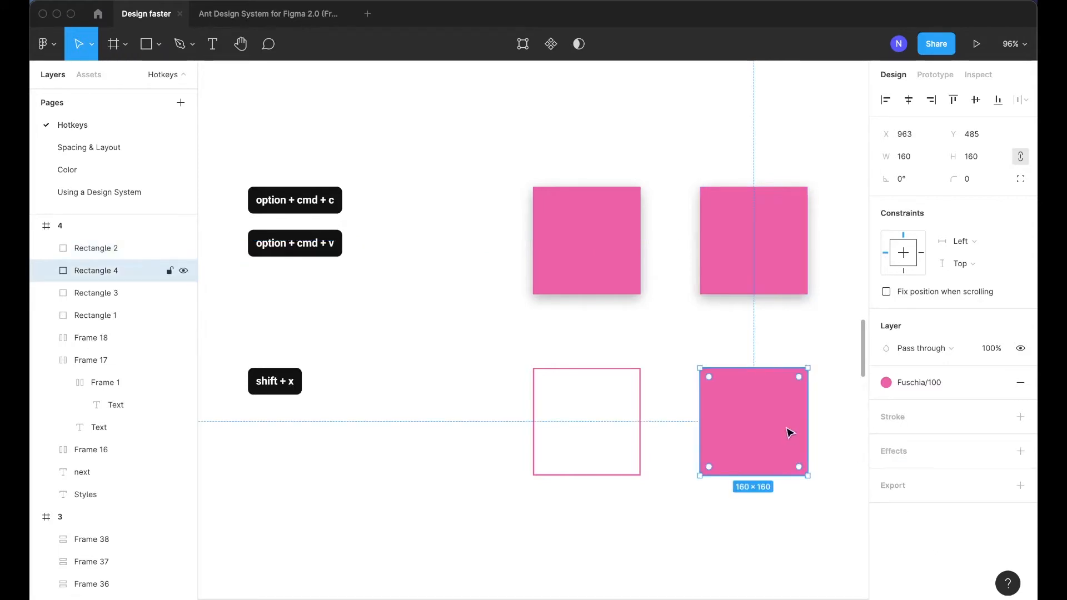
pyautogui.click(776, 538)
pyautogui.press('super+z')
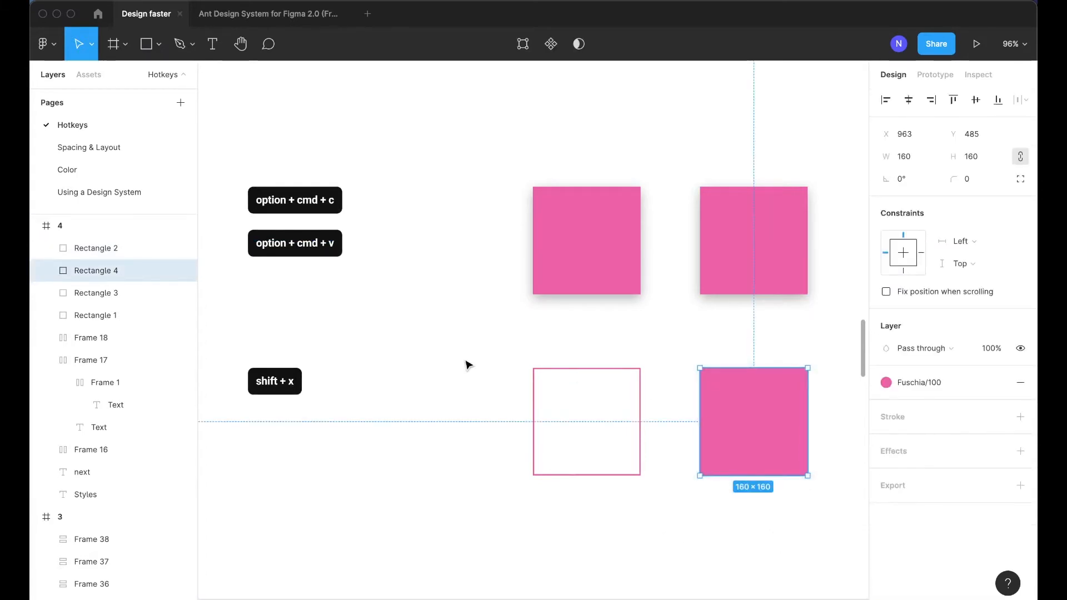
pyautogui.click(441, 398)
pyautogui.press('super+backslash')
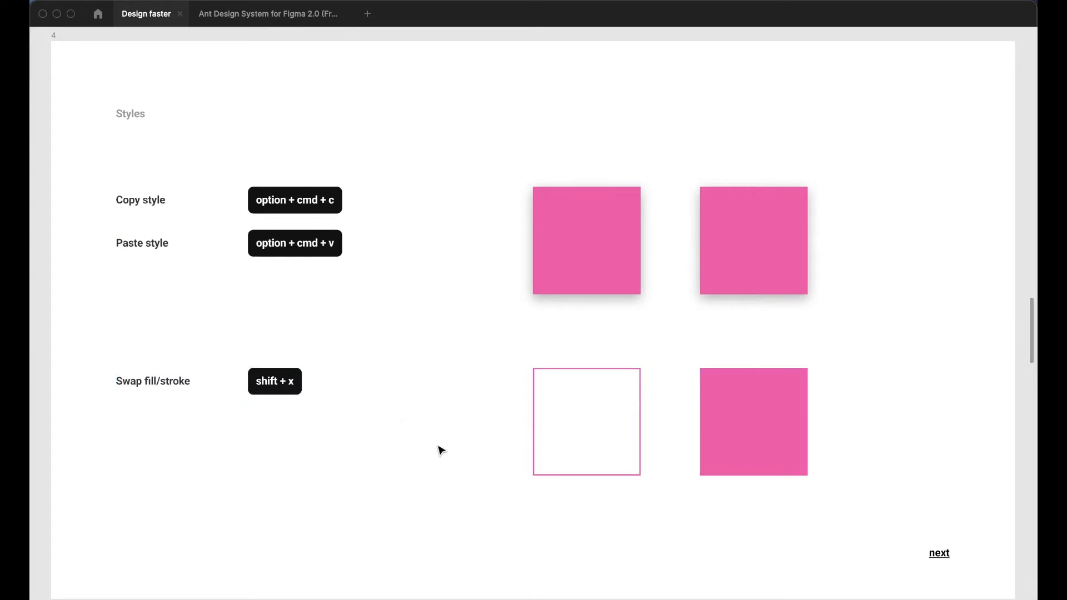
# Step: Swap fill and stroke on the outlined pink square and back again, and do the same on the filled pink square beside it
pyautogui.moveTo(454, 368); pyautogui.dragTo(562, 440)
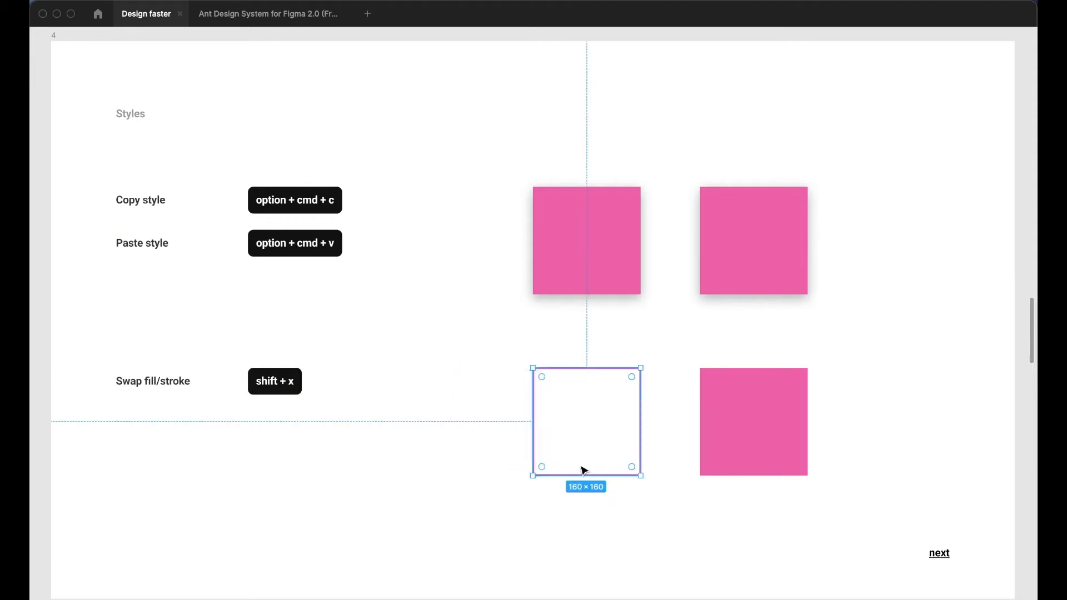
pyautogui.hotkey('shift', 'x')
pyautogui.hotkey('shift', 'x')
pyautogui.click(720, 445)
pyautogui.hotkey('shift', 'x')
pyautogui.hotkey('shift', 'x')
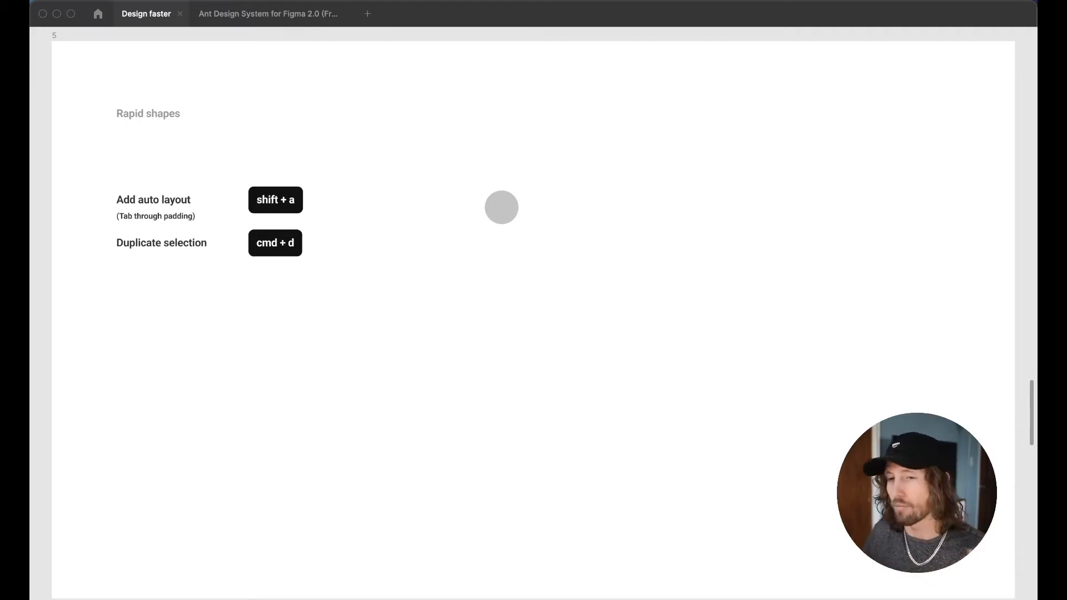
# Step: Fill the gray circle in the Rapid shapes frame with a portrait photo from the Unsplash plugin and close the plugin
pyautogui.click(694, 312)
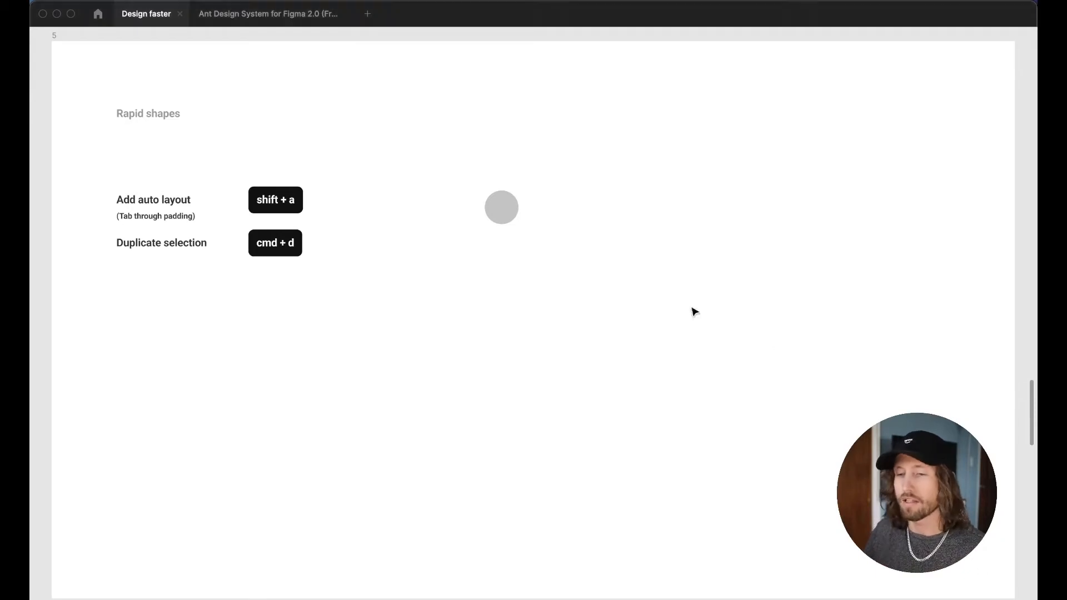
pyautogui.click(503, 207)
pyautogui.click(388, 1)
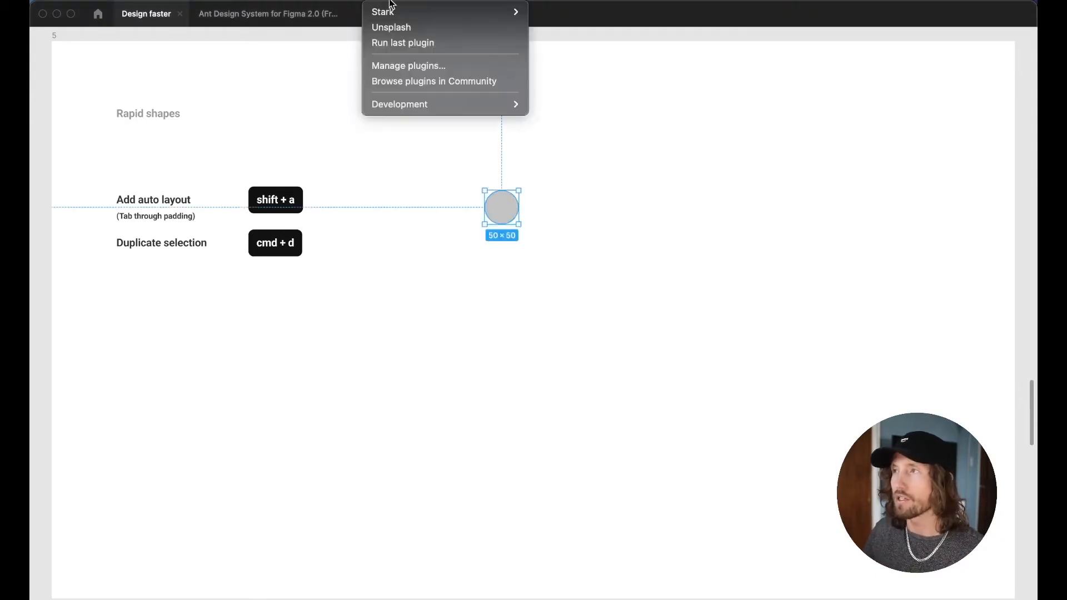
pyautogui.click(389, 25)
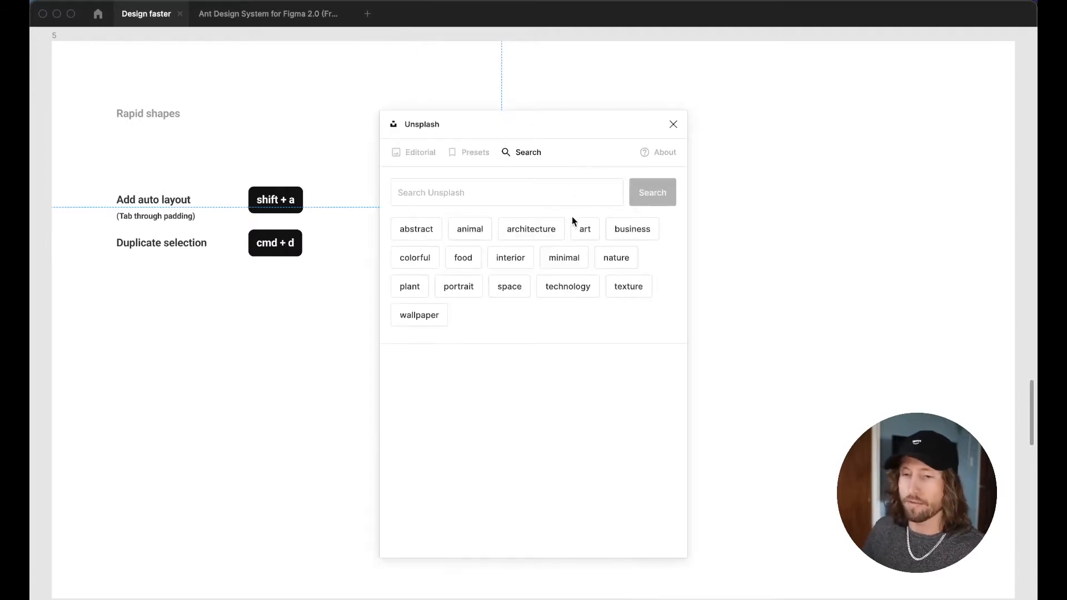
pyautogui.click(473, 287)
pyautogui.moveTo(534, 128); pyautogui.dragTo(812, 95)
pyautogui.scroll(-3, 744, 376)
pyautogui.click(745, 377)
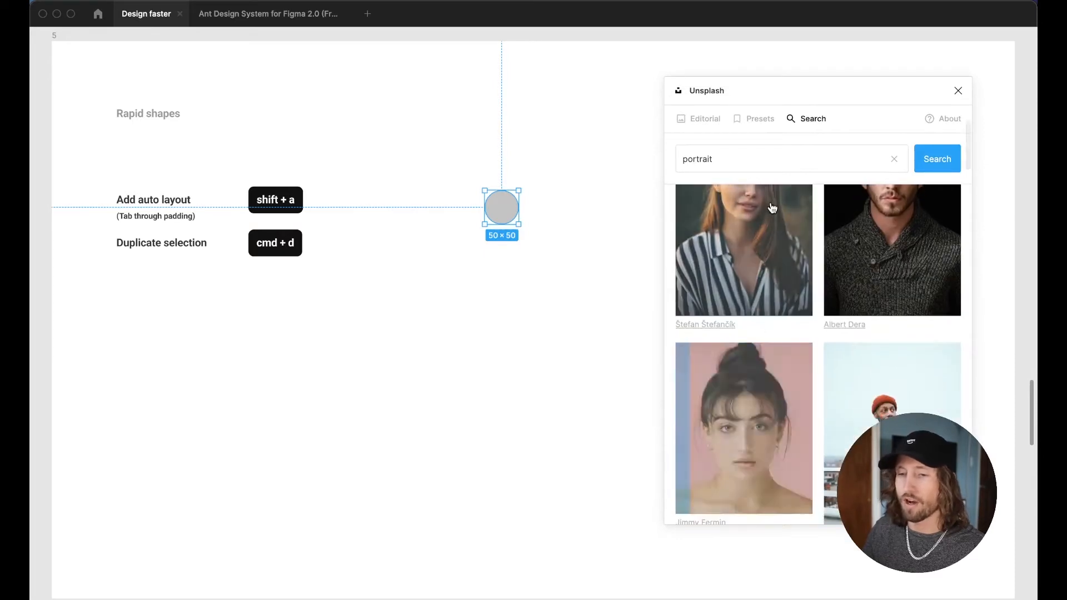
pyautogui.click(958, 91)
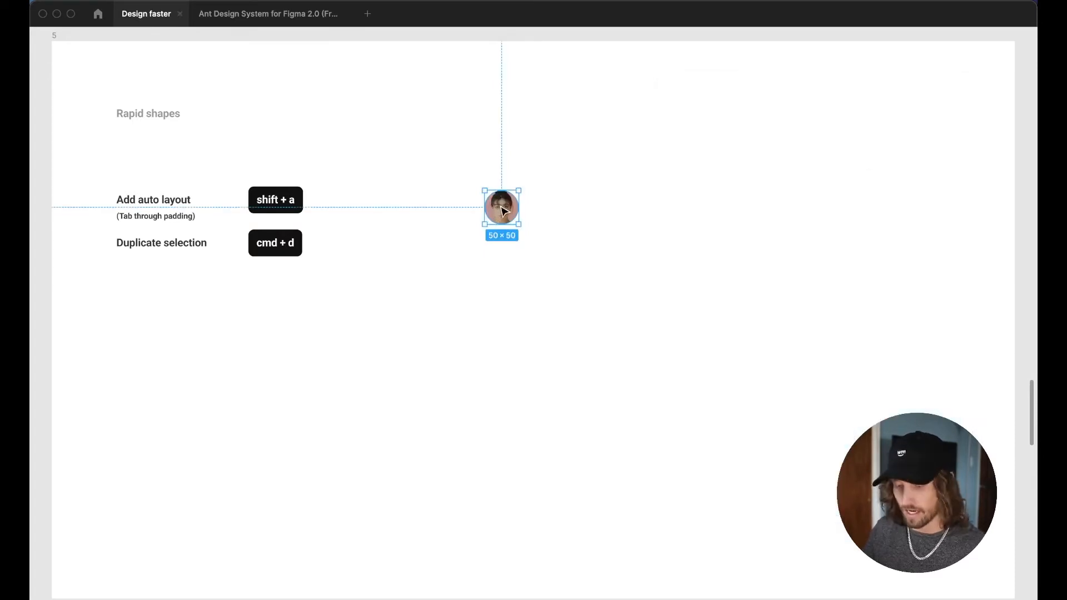
# Step: Copy the portrait circle diagonally upward and repeat the duplication three times
pyautogui.click(560, 222)
pyautogui.press('super+backslash')
pyautogui.press('super+backslash')
pyautogui.click(517, 216)
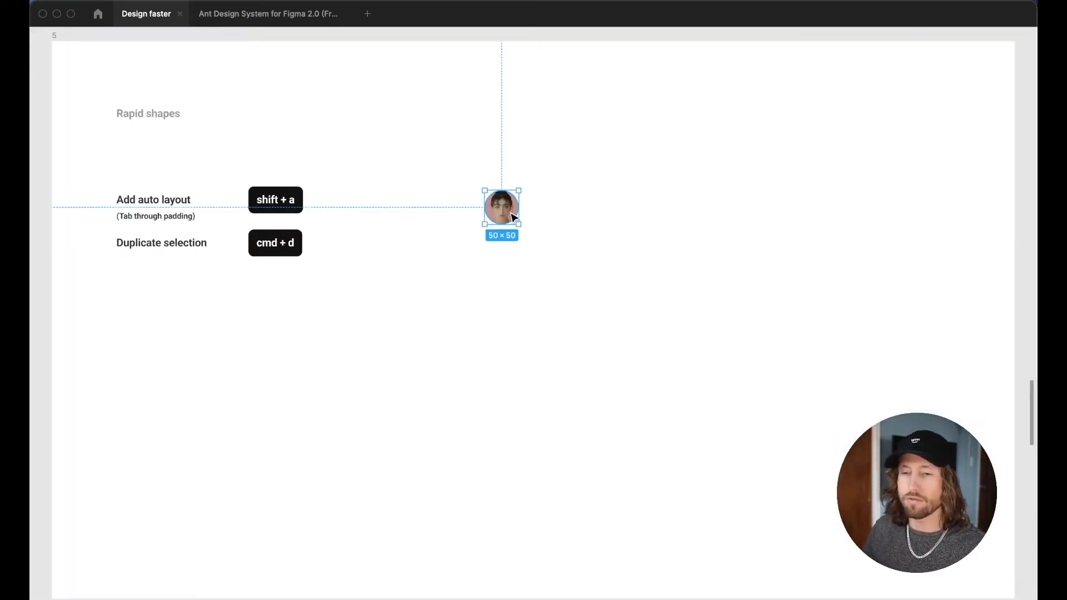
pyautogui.moveTo(503, 209); pyautogui.dragTo(547, 184)
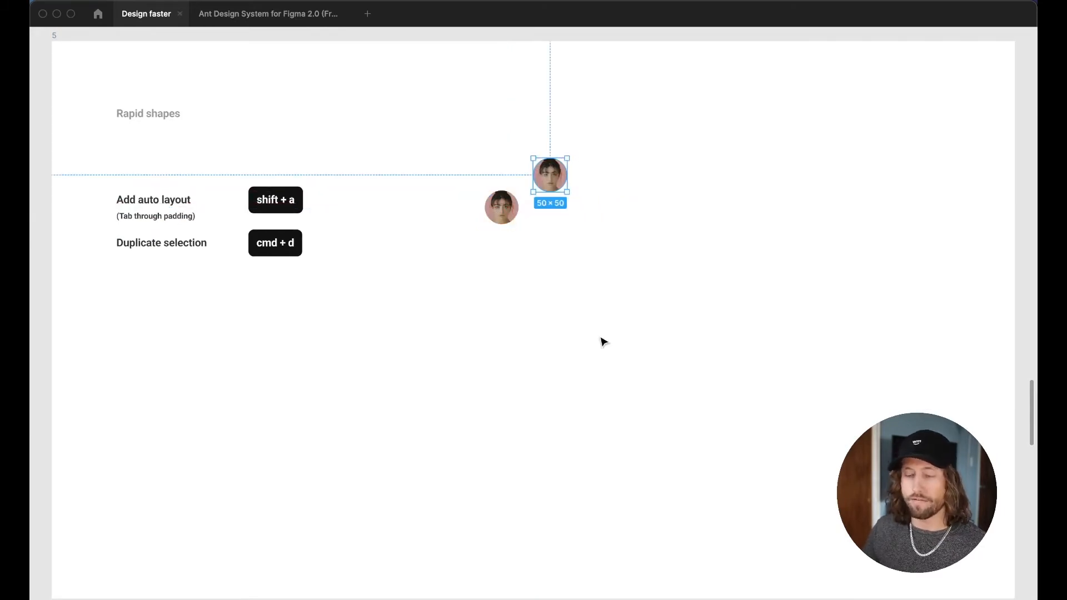
pyautogui.press('super+d')
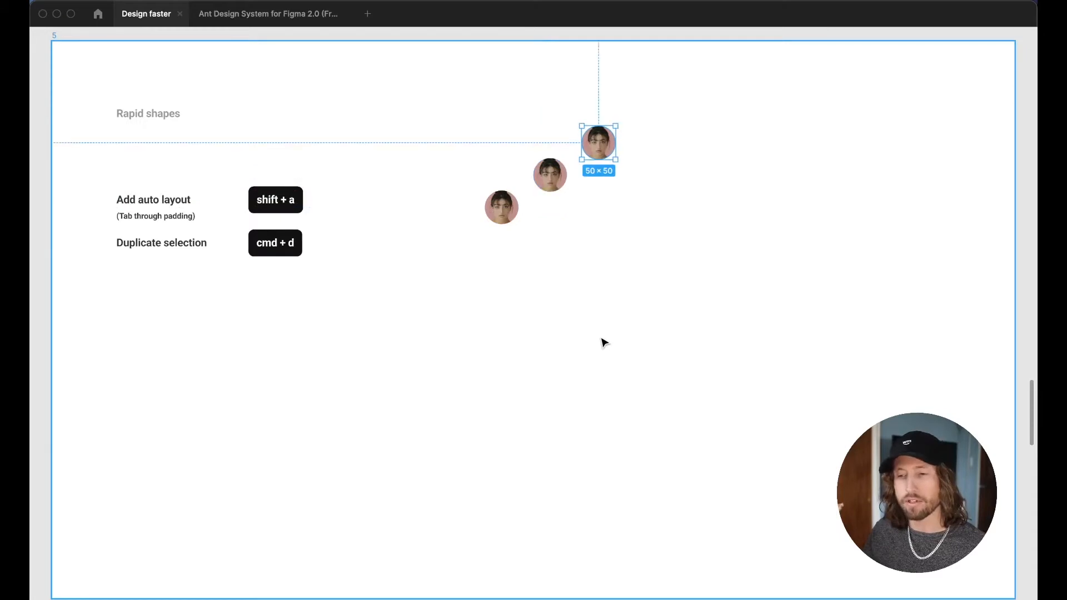
pyautogui.press('super+d')
pyautogui.press('super+d')
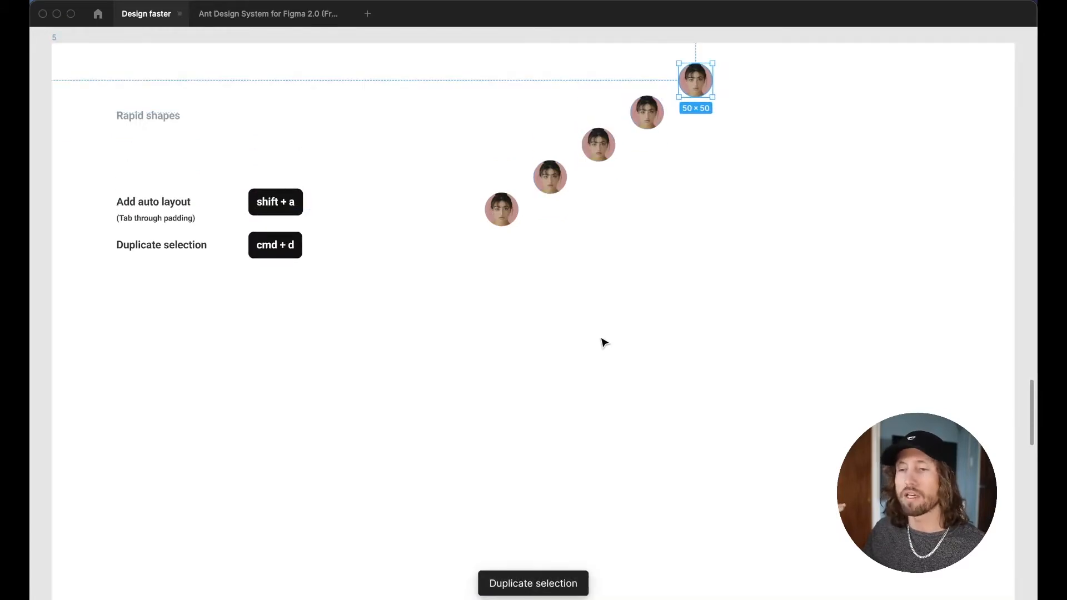
# Step: Undo all the diagonal duplicates of the portrait circle
pyautogui.press('super+z')
pyautogui.press('super+z')
pyautogui.press('super+z')
pyautogui.press('super+z')
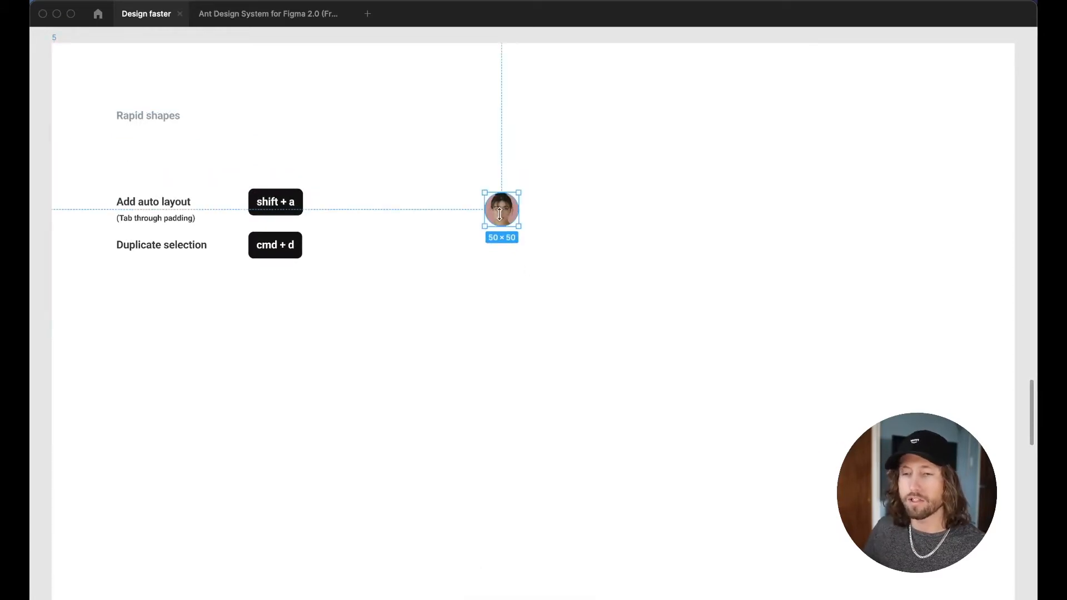
# Step: Copy the portrait circle horizontally beside the original and add auto layout to the pair
pyautogui.moveTo(501, 211); pyautogui.dragTo(543, 213)
pyautogui.keyDown('shift'); pyautogui.click(499, 216); pyautogui.keyUp('shift')
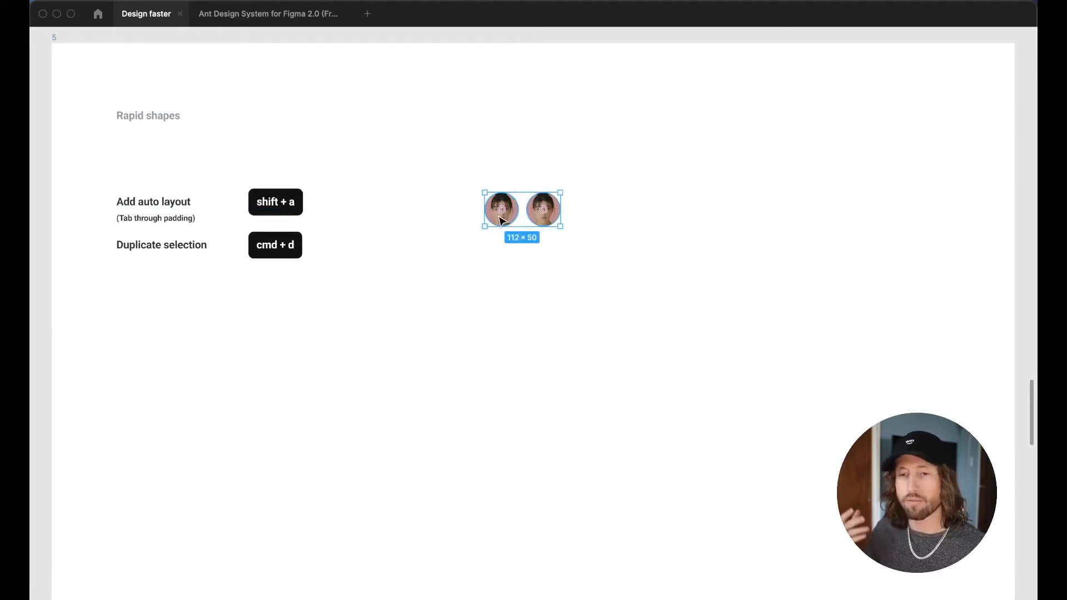
pyautogui.hotkey('shift', 'a')
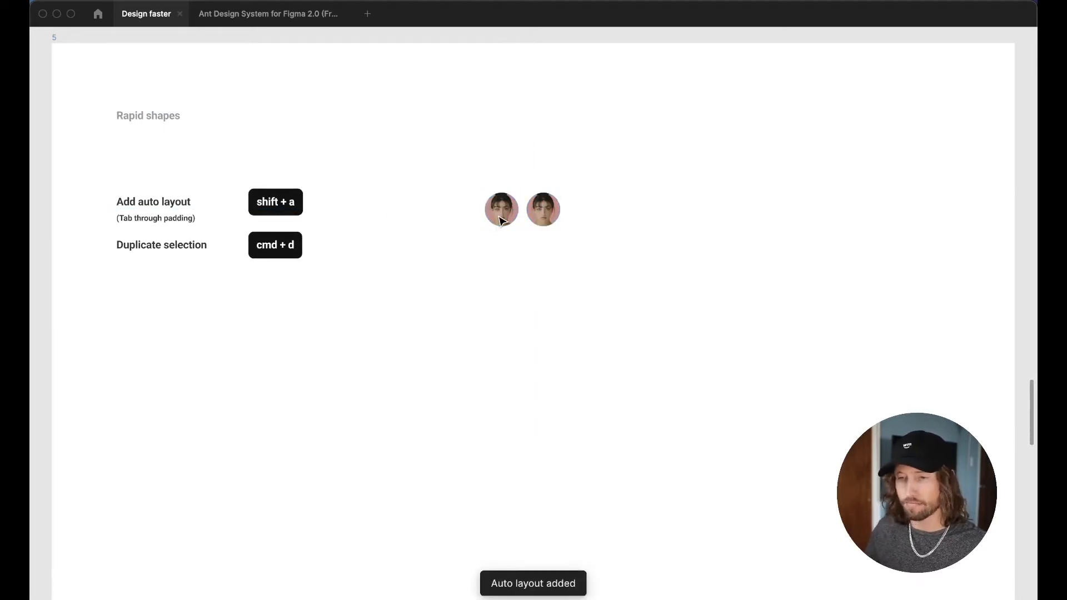
# Step: Show the interface, set the auto layout item spacing to 11, and duplicate the second portrait three times to make a row of five
pyautogui.press('super+backslash')
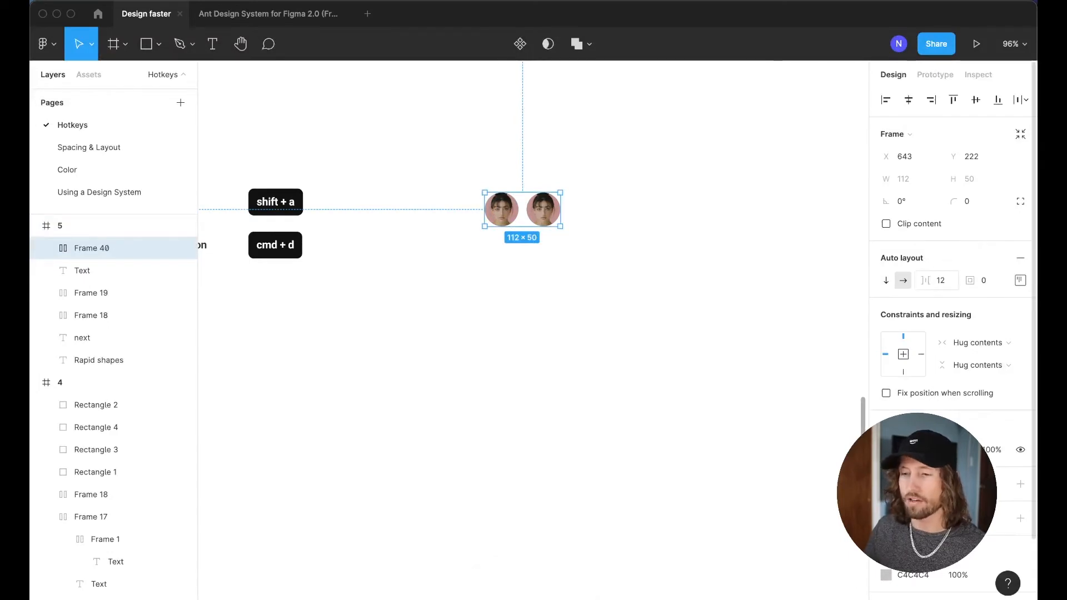
pyautogui.moveTo(925, 280); pyautogui.dragTo(924, 280)
pyautogui.click(550, 209)
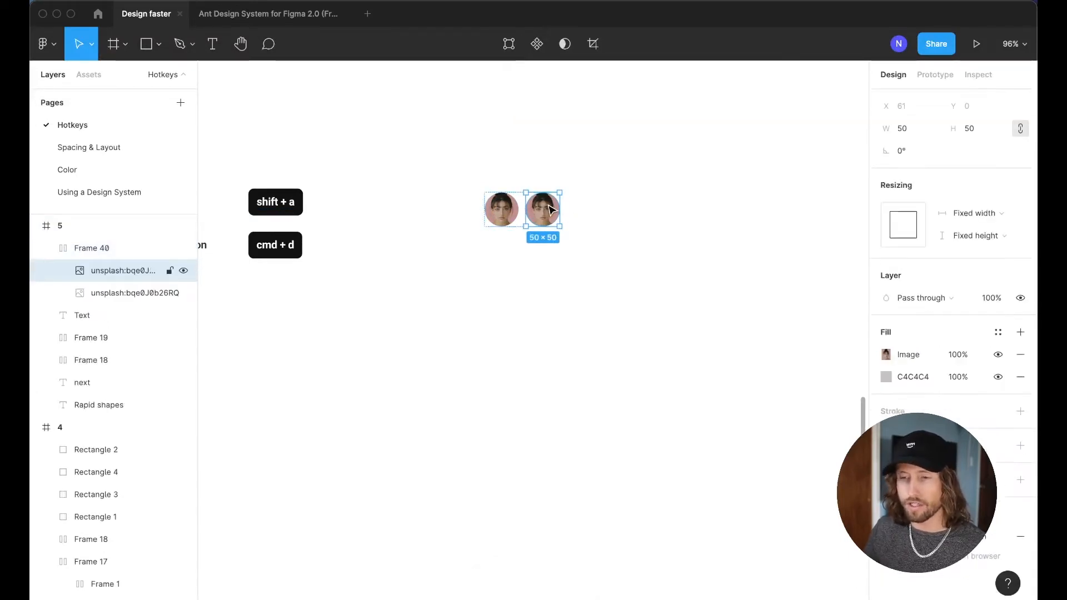
pyautogui.press('super+d')
pyautogui.press('super+d')
pyautogui.press('super+d')
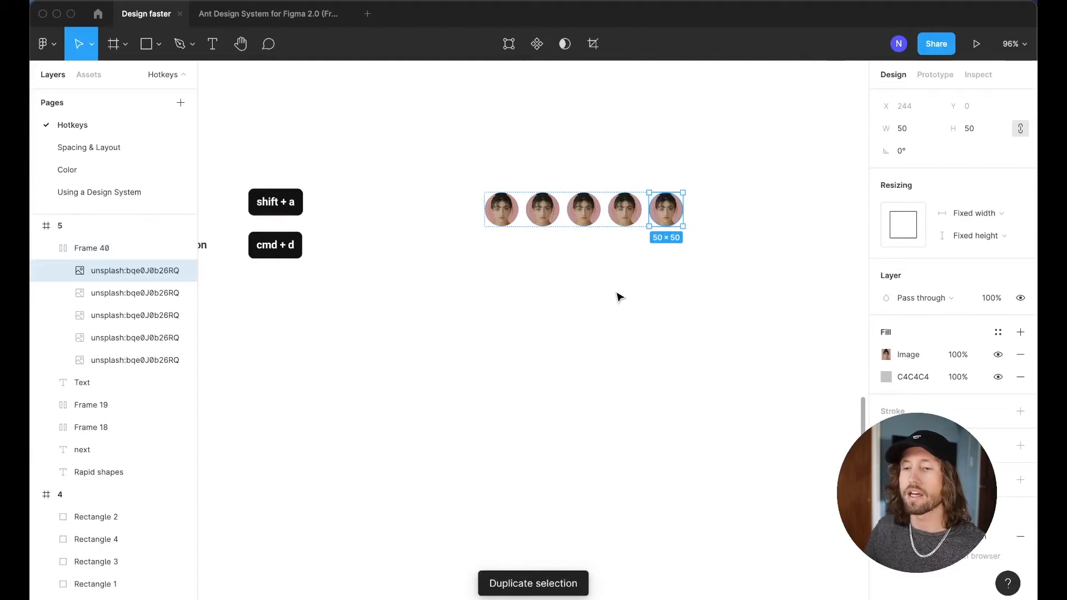
pyautogui.click(620, 297)
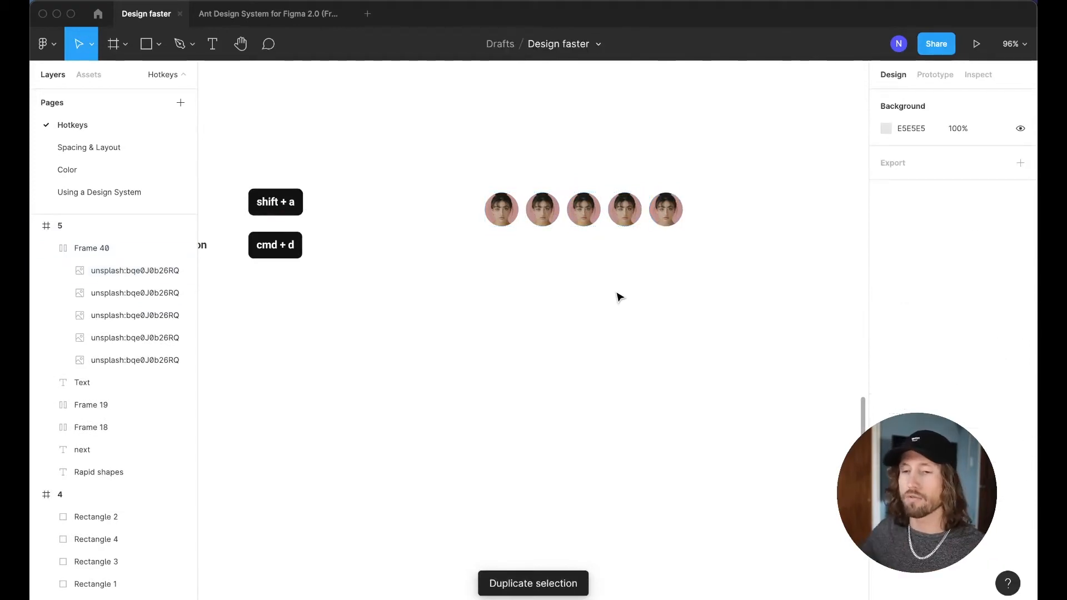
# Step: Set the portrait row's auto layout to Space between and narrow the frame to about 206 wide so the portraits overlap
pyautogui.click(590, 221)
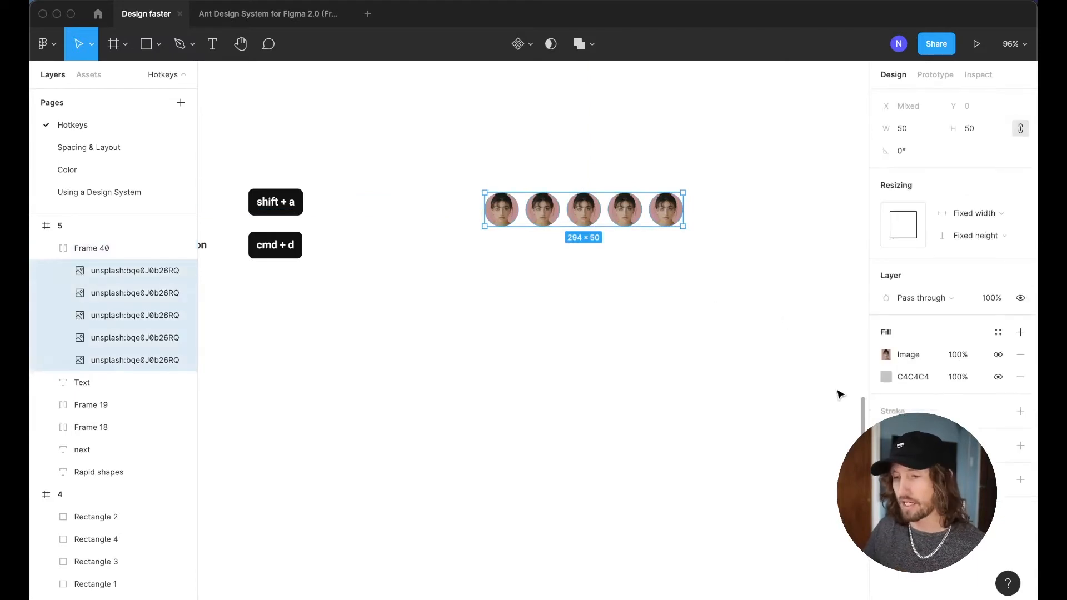
pyautogui.click(625, 251)
pyautogui.click(621, 223)
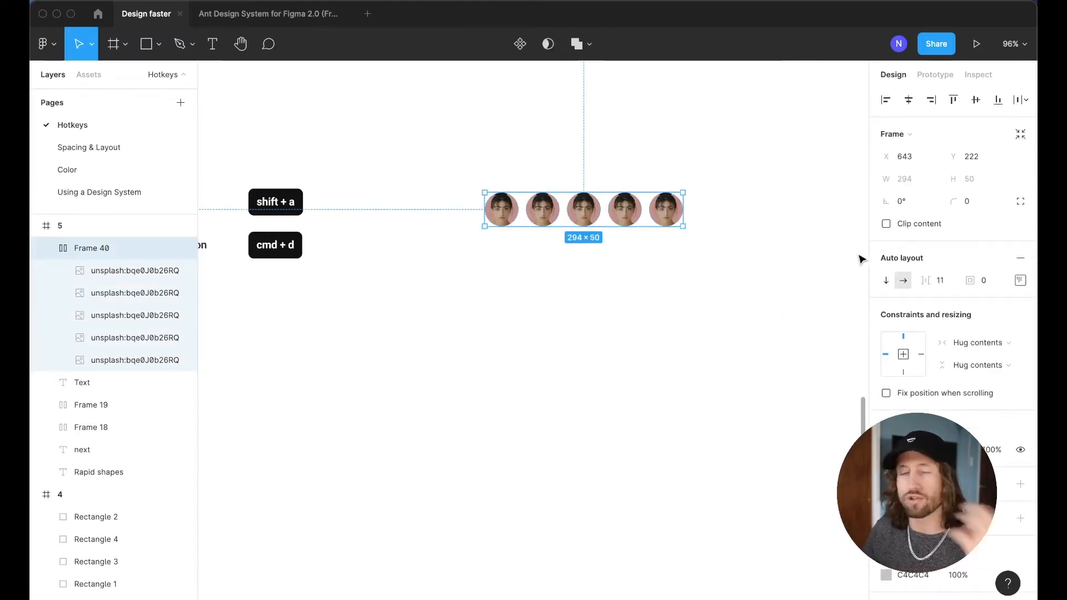
pyautogui.click(1019, 280)
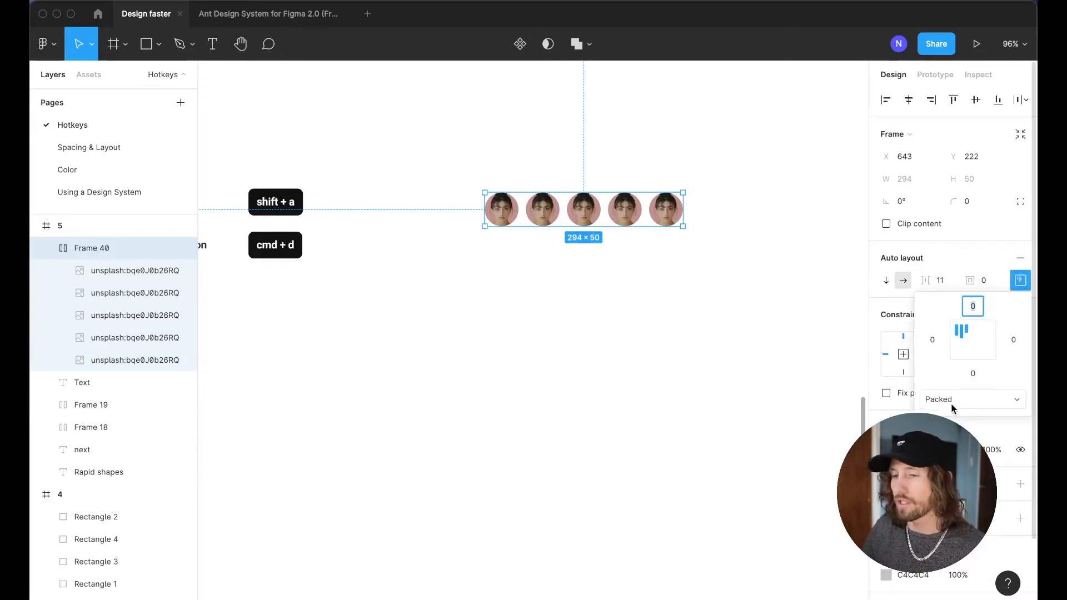
pyautogui.click(952, 406)
pyautogui.click(955, 417)
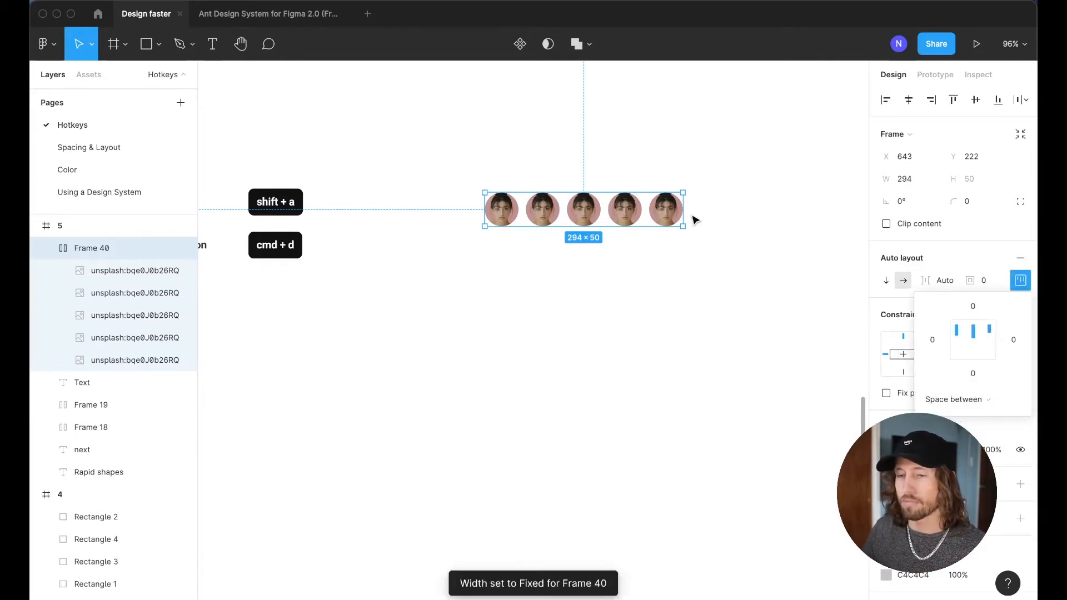
pyautogui.moveTo(683, 217); pyautogui.dragTo(621, 217)
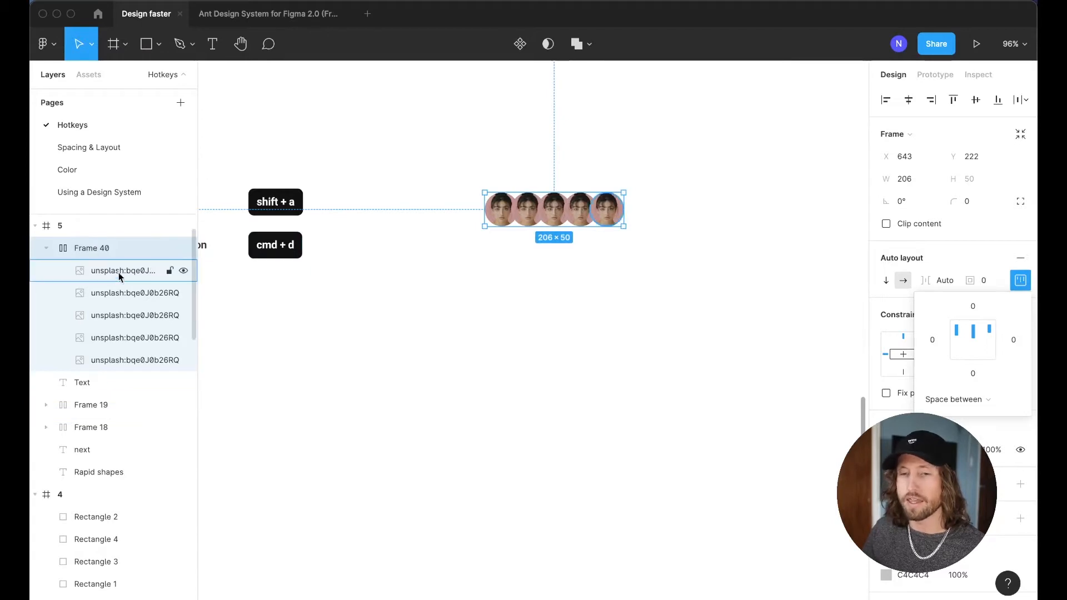
# Step: Add a white stroke to all five overlapping portraits in the auto layout frame and hide the interface
pyautogui.click(120, 254)
pyautogui.press('Return')
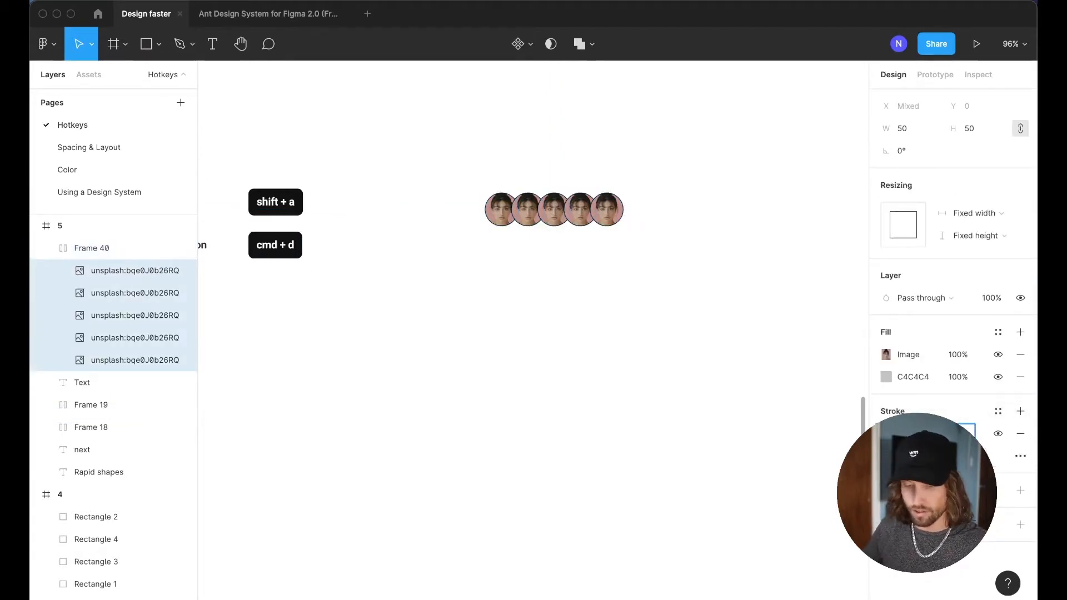
pyautogui.press('Return')
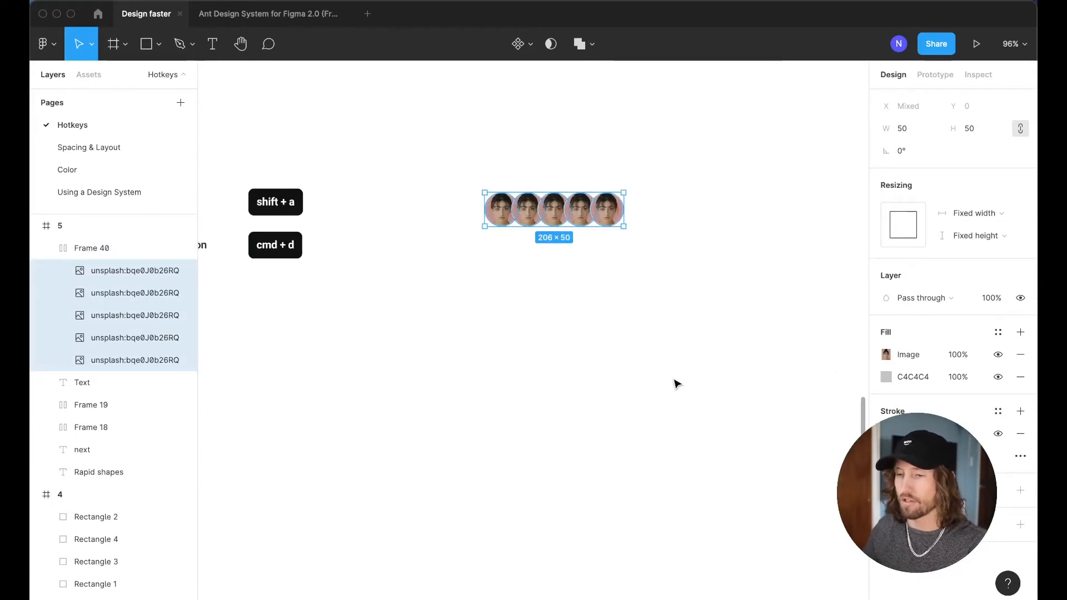
pyautogui.click(670, 379)
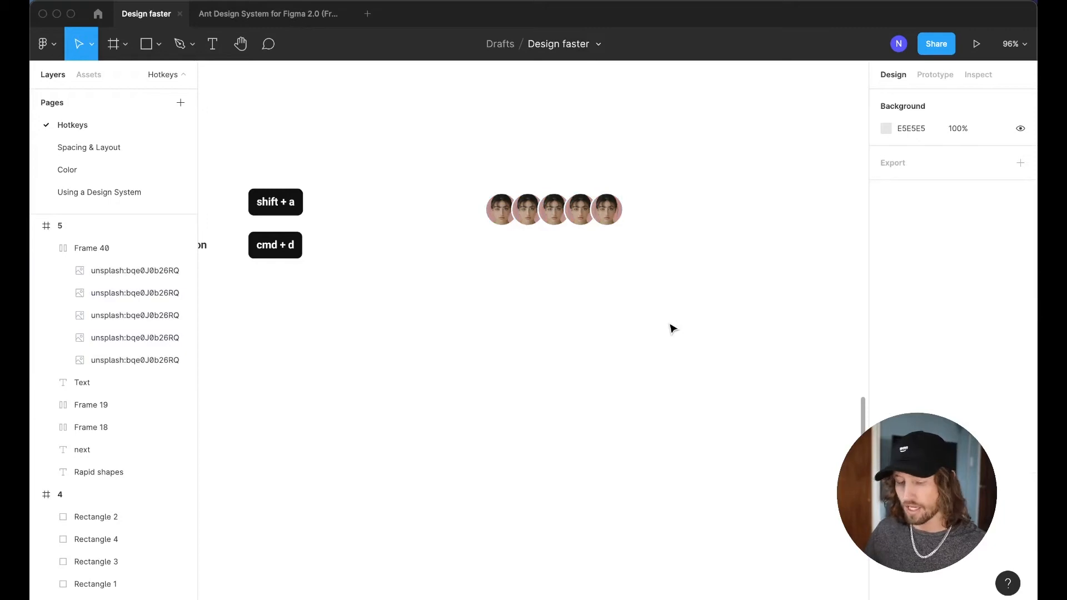
pyautogui.press('super+backslash')
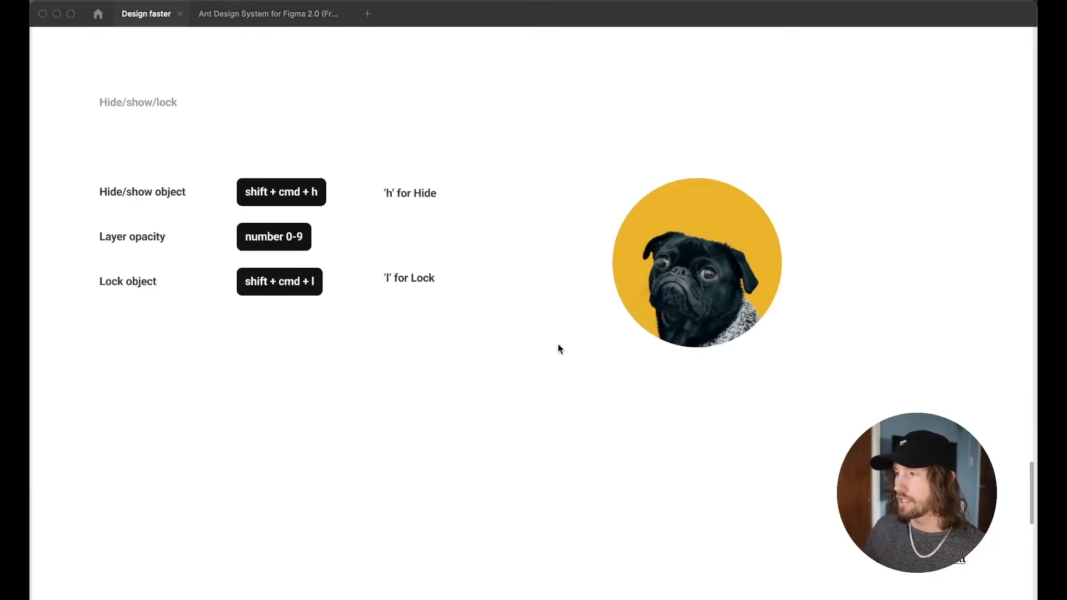
# Step: Toggle the interface on and off several times at the Hide/show/lock frame, ending with it shown
pyautogui.press('super+backslash')
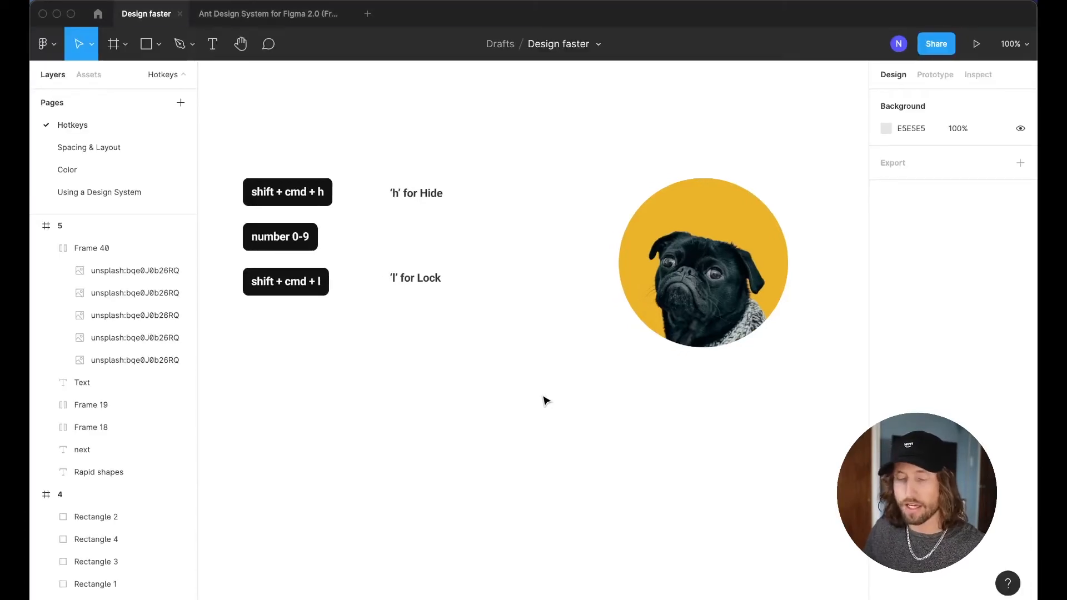
pyautogui.hscroll(-3, 545, 400)
pyautogui.press('super+backslash')
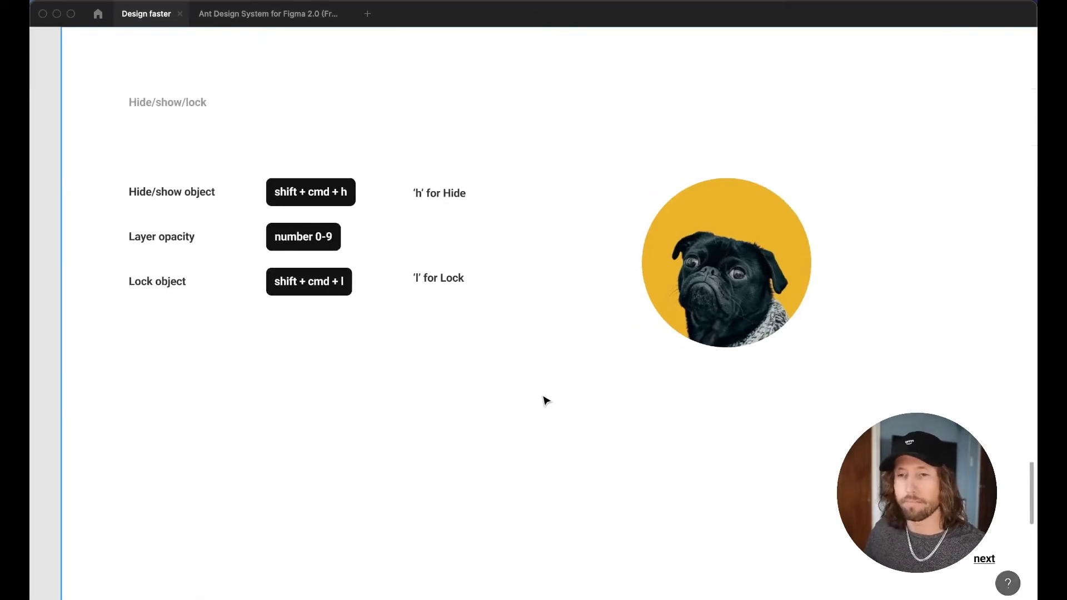
pyautogui.press('super+backslash')
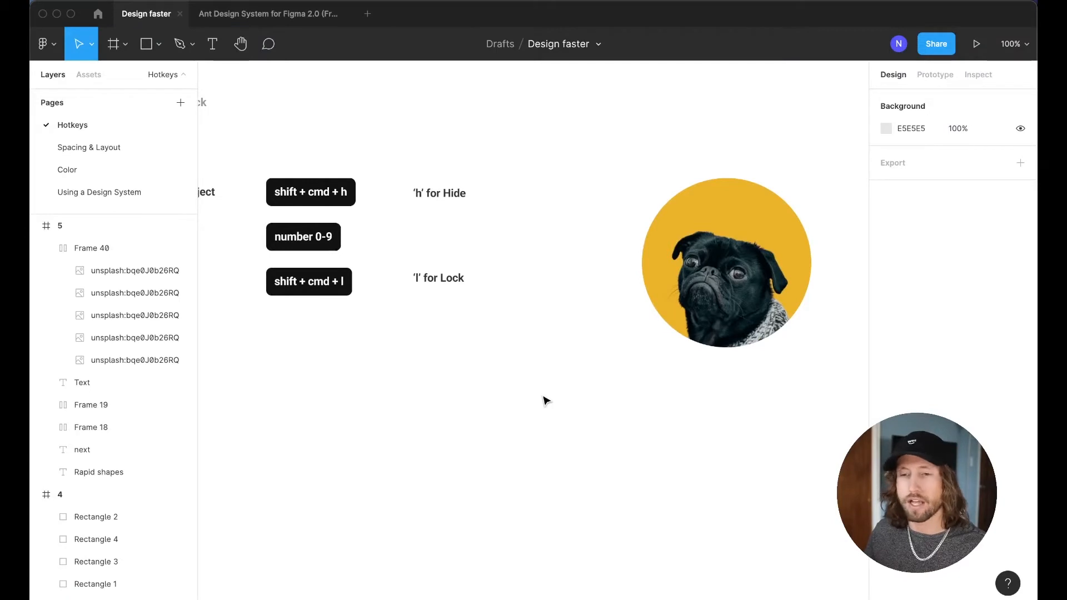
pyautogui.press('super+backslash')
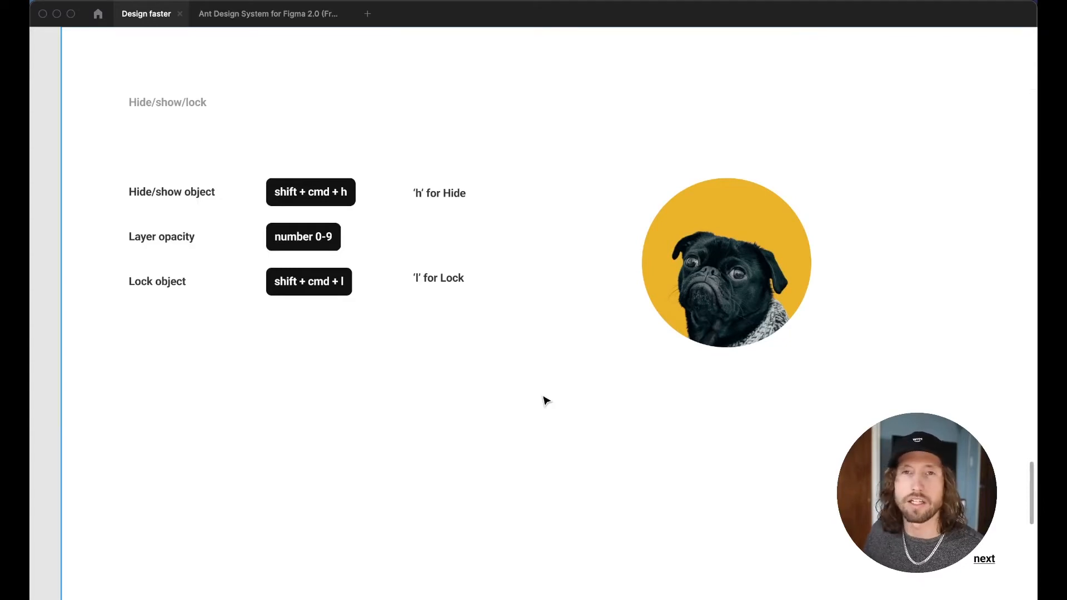
pyautogui.press('super+backslash')
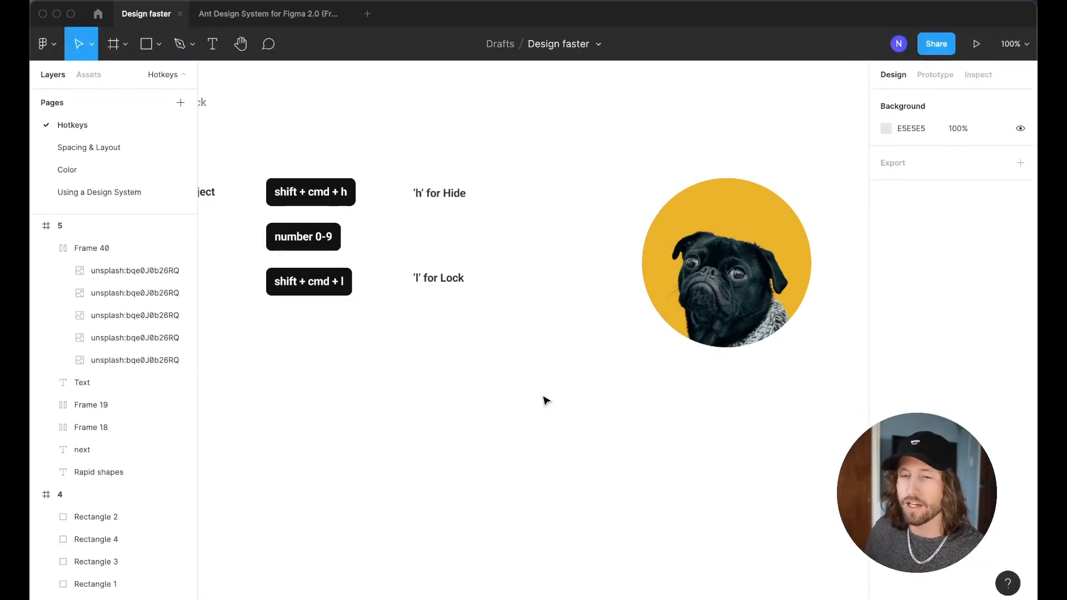
# Step: Move the pug image closer to the shortcut labels, to about X 685, and hide it
pyautogui.hscroll(-5, 546, 400)
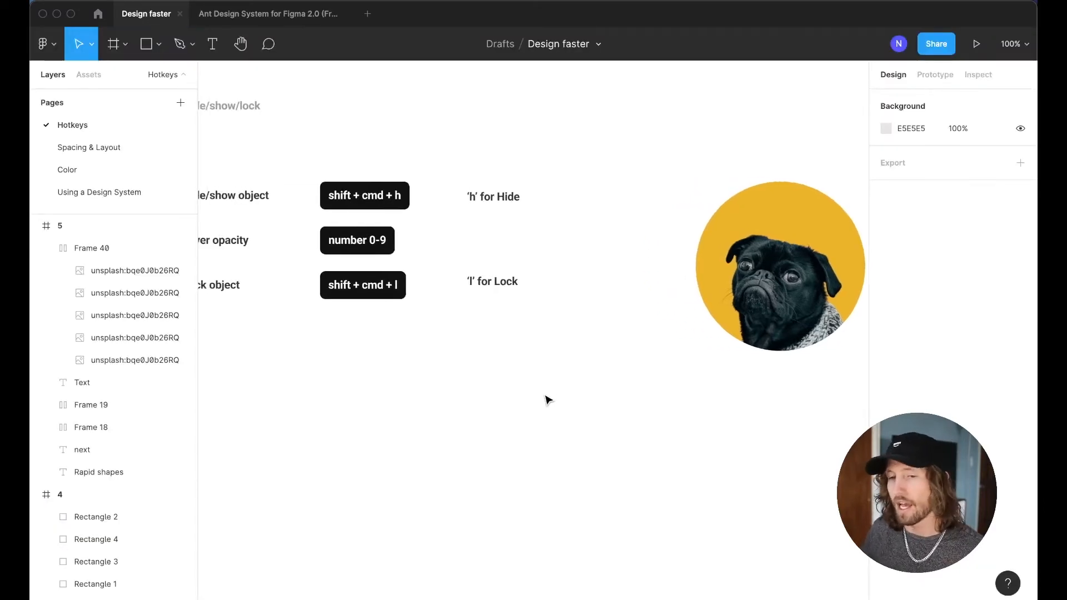
pyautogui.moveTo(775, 295); pyautogui.dragTo(681, 295)
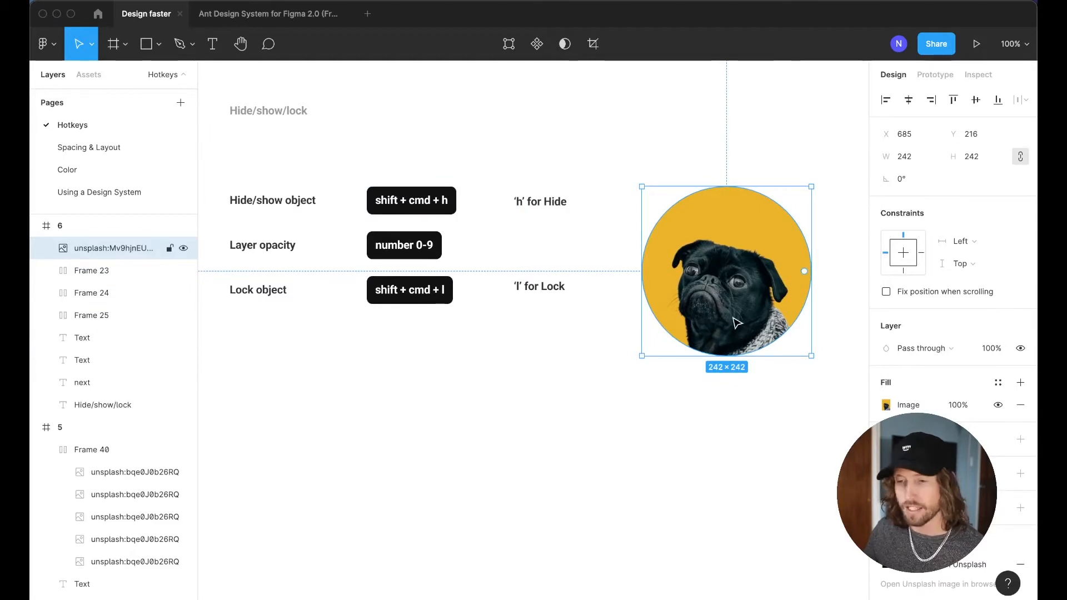
pyautogui.press('shift+super+h')
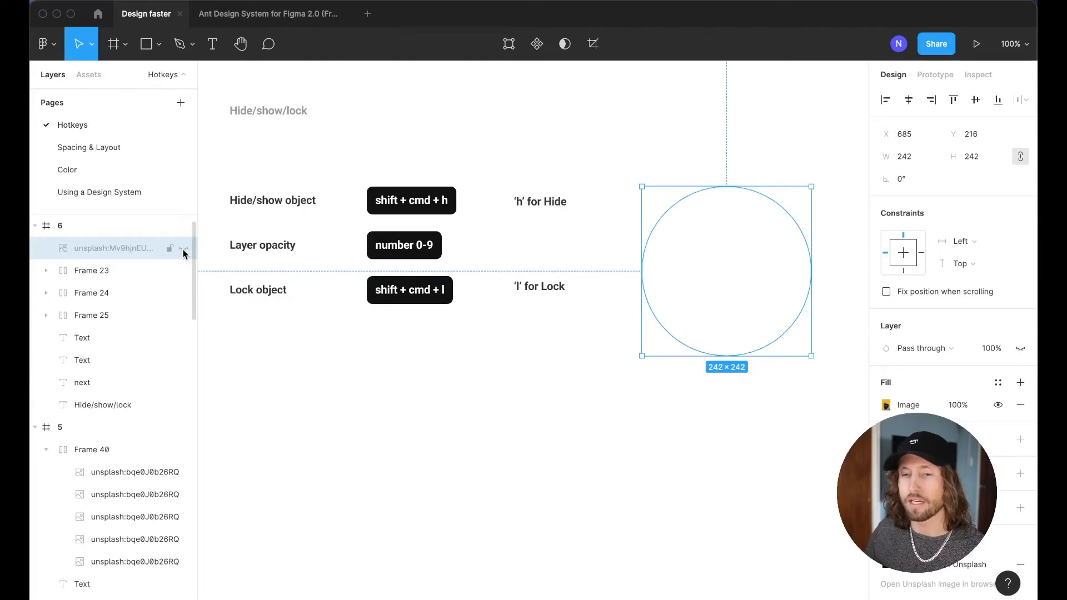
# Step: Show the hidden pug image and try its layer opacity at 50% before restoring it to 100%
pyautogui.press('shift+super+h')
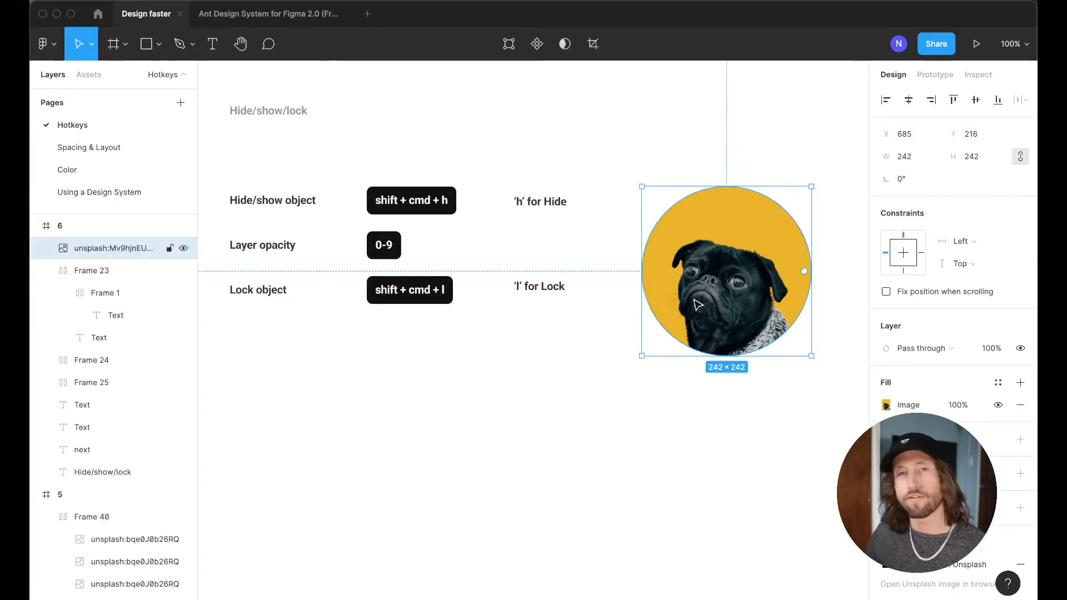
pyautogui.press('5')
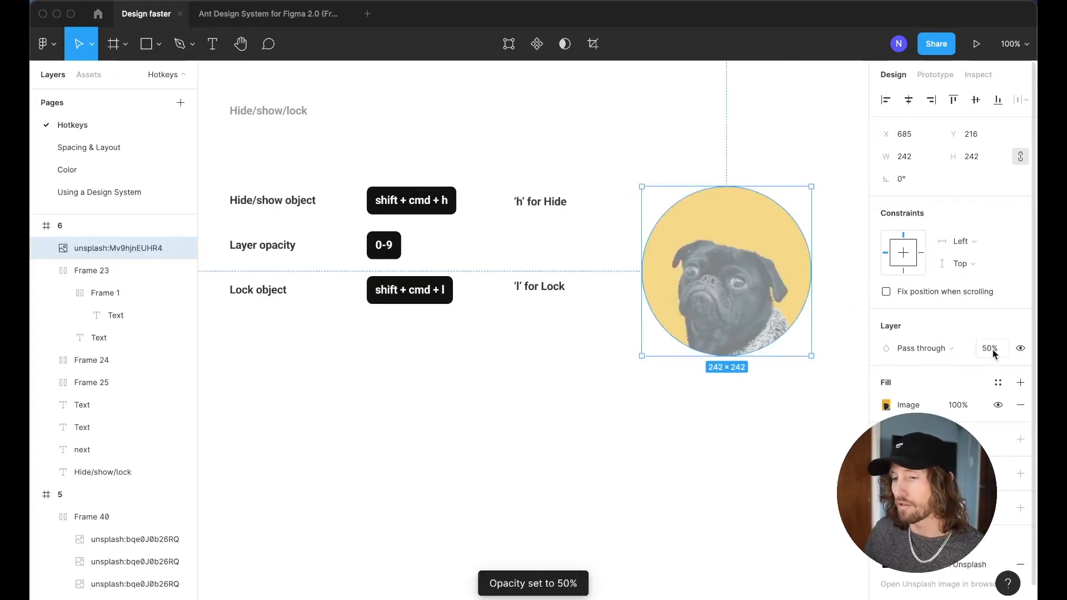
pyautogui.press('0')
pyautogui.click(750, 350)
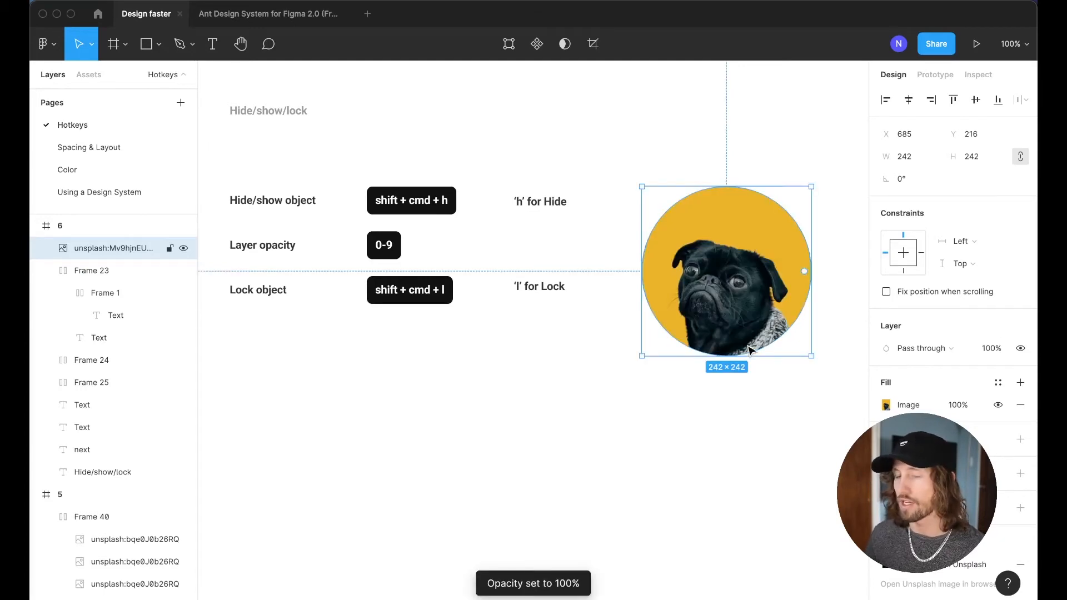
# Step: Cycle the pug image's layer opacity through 0%, 55% and 89%, end at 100%, and deselect it
pyautogui.press('0')
pyautogui.press('0')
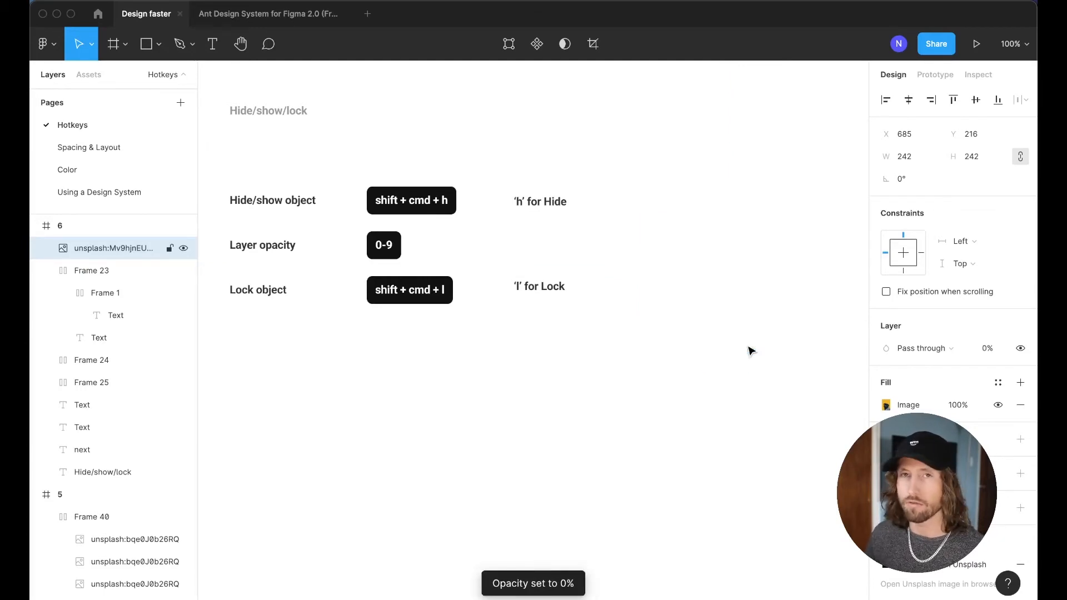
pyautogui.press('0')
pyautogui.press('5')
pyautogui.press('5')
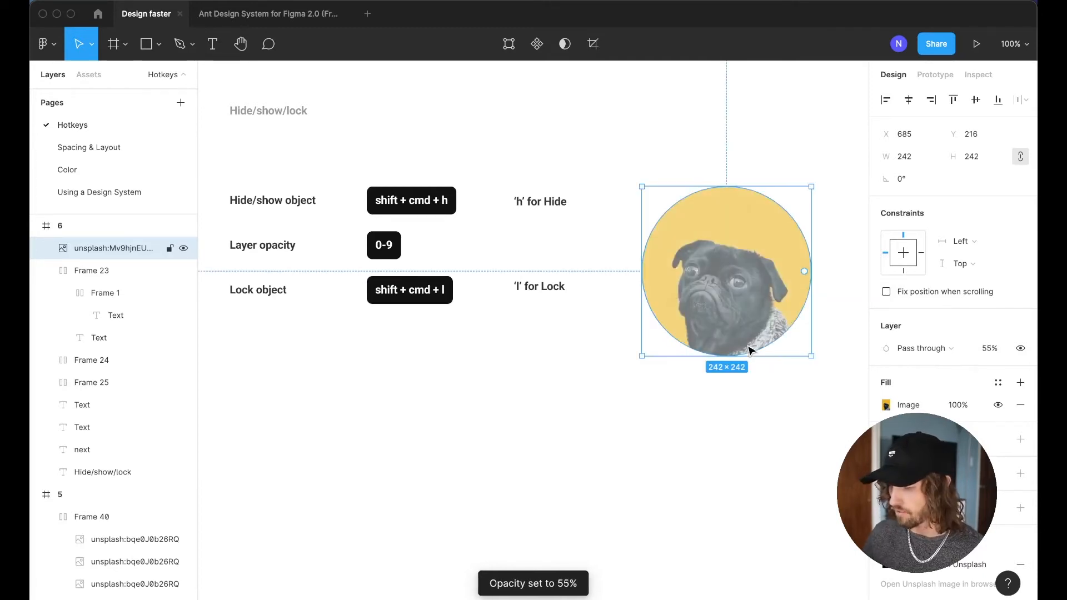
pyautogui.press('8')
pyautogui.press('9')
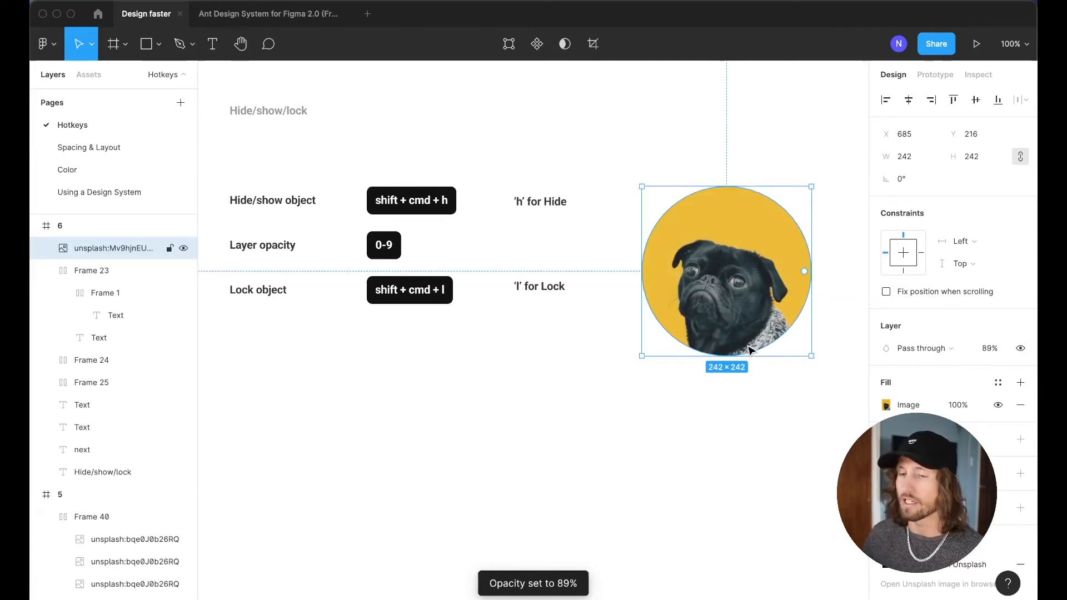
pyautogui.press('0')
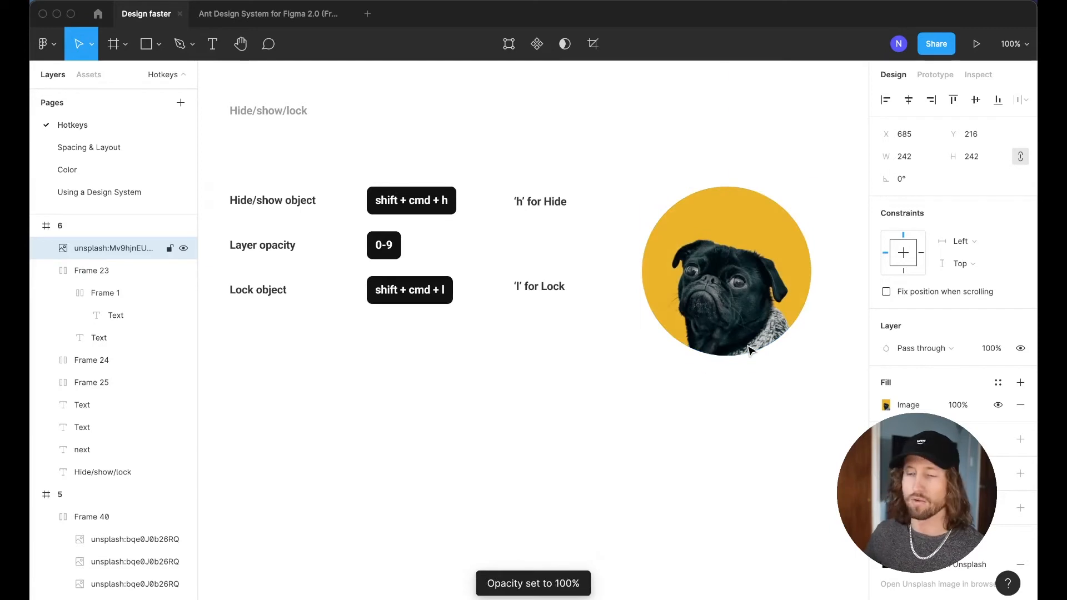
pyautogui.click(689, 422)
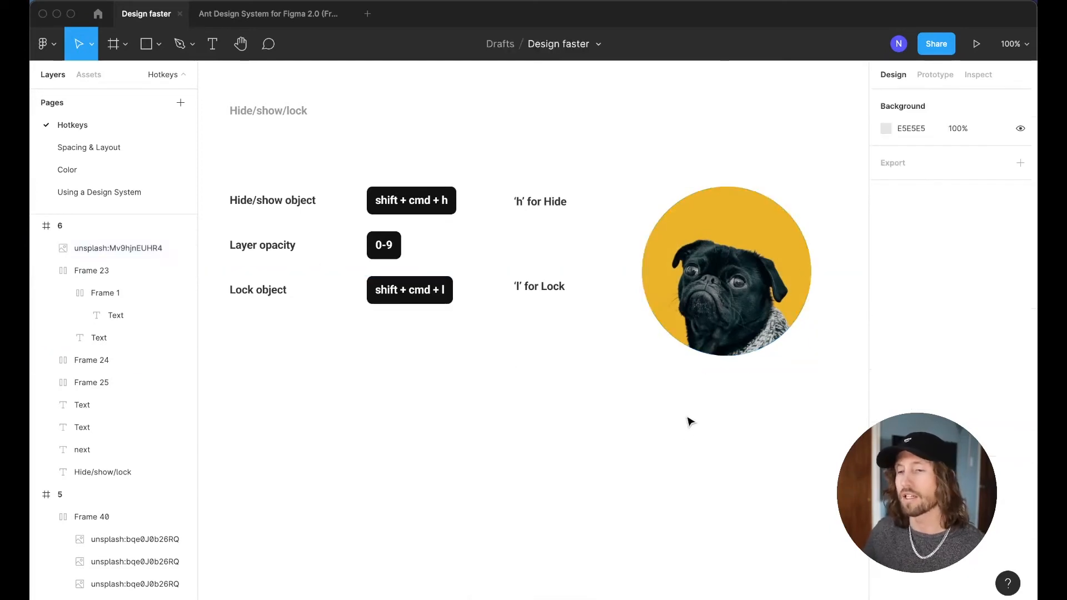
# Step: Duplicate the pug image directly below the original and scale both down together to about 143 wide
pyautogui.click(700, 345)
pyautogui.moveTo(717, 271); pyautogui.dragTo(721, 458)
pyautogui.keyDown('shift'); pyautogui.click(729, 355); pyautogui.keyUp('shift')
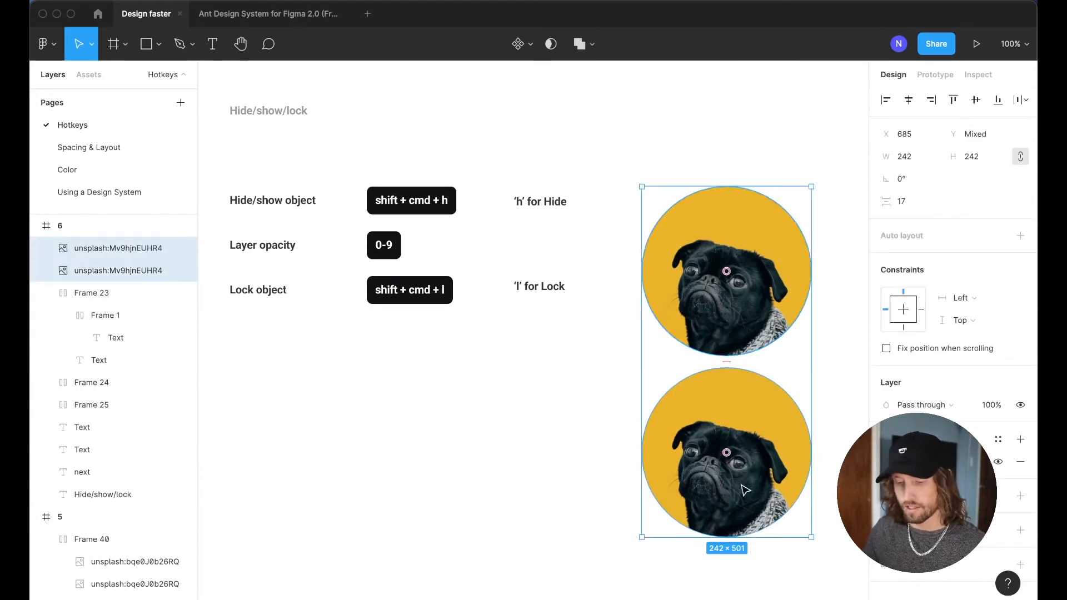
pyautogui.press('k')
pyautogui.moveTo(811, 535); pyautogui.dragTo(743, 394)
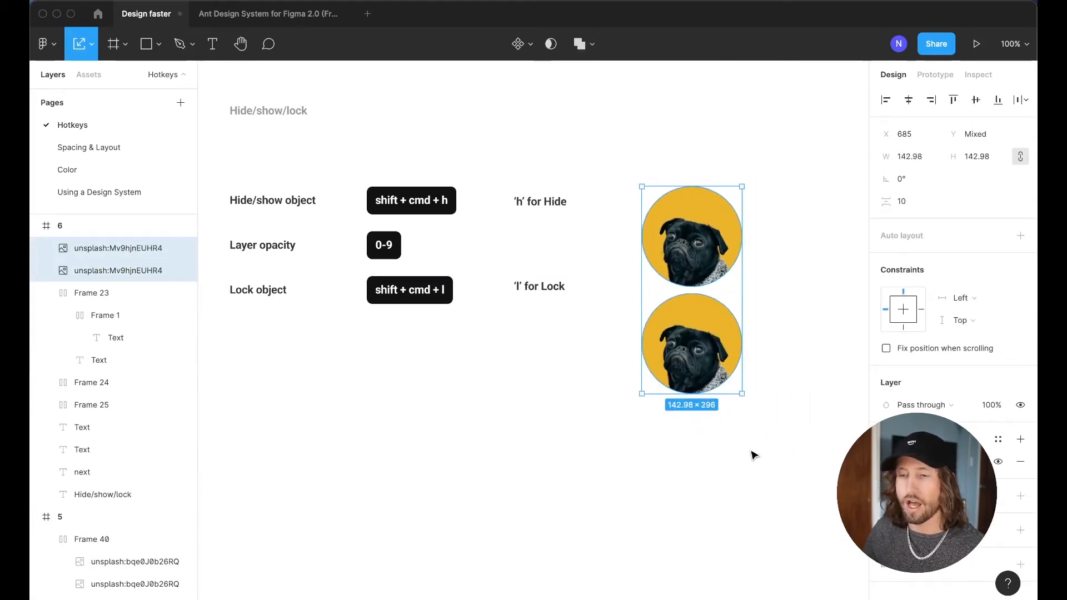
# Step: Duplicate a third pug image below the other two and wrap all three in a vertical auto layout
pyautogui.click(755, 457)
pyautogui.moveTo(703, 476); pyautogui.dragTo(708, 489)
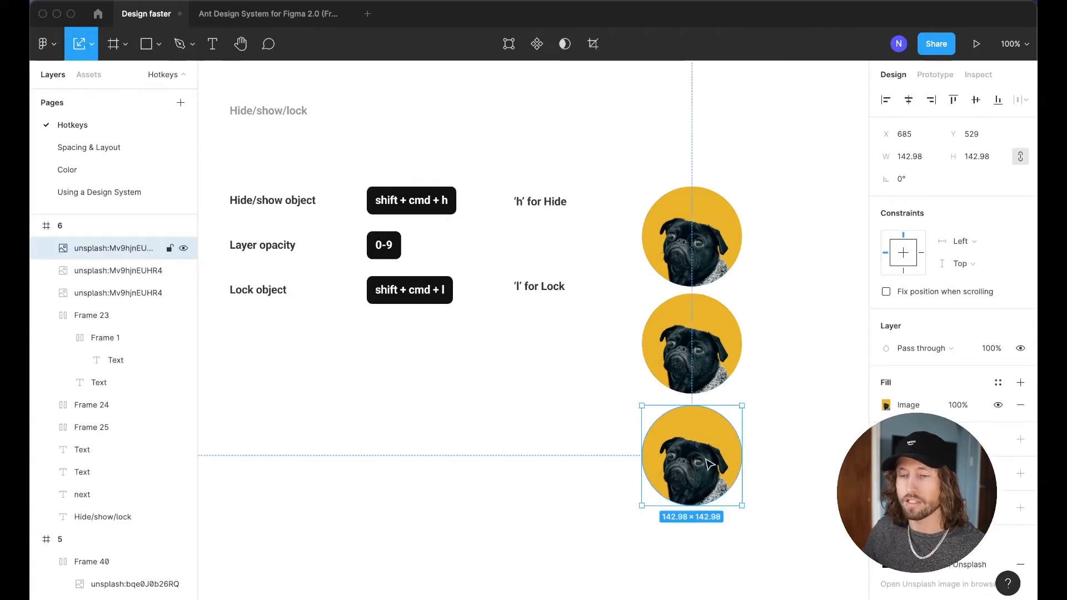
pyautogui.keyDown('shift'); pyautogui.click(708, 343); pyautogui.keyUp('shift')
pyautogui.keyDown('shift'); pyautogui.click(706, 251); pyautogui.keyUp('shift')
pyautogui.hotkey('shift', 'a')
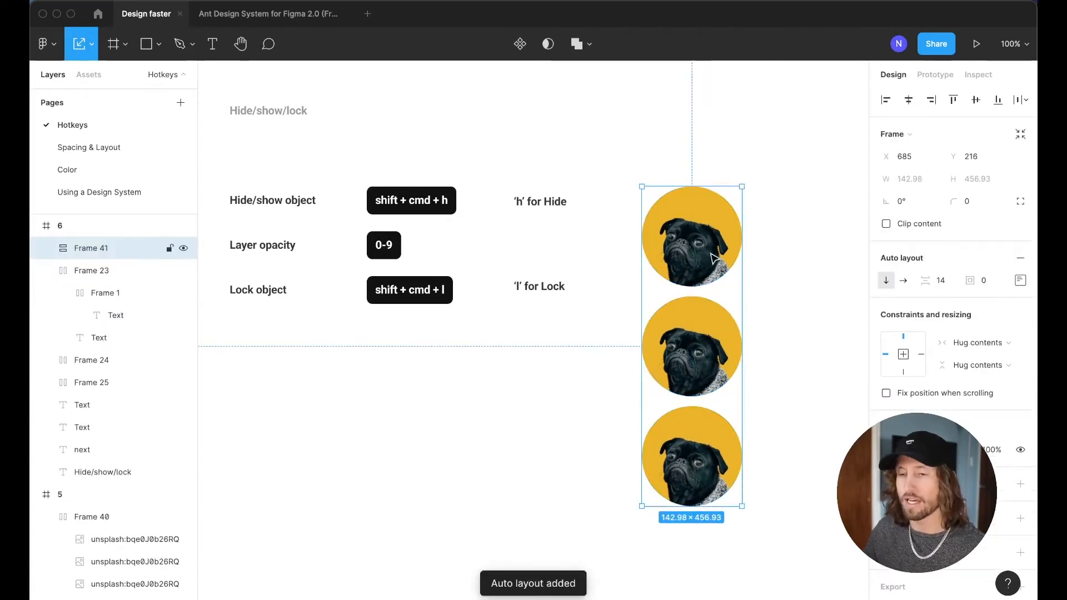
# Step: Hide and show the middle pug image in the auto layout twice, ending with it shown and deselected
pyautogui.click(715, 346)
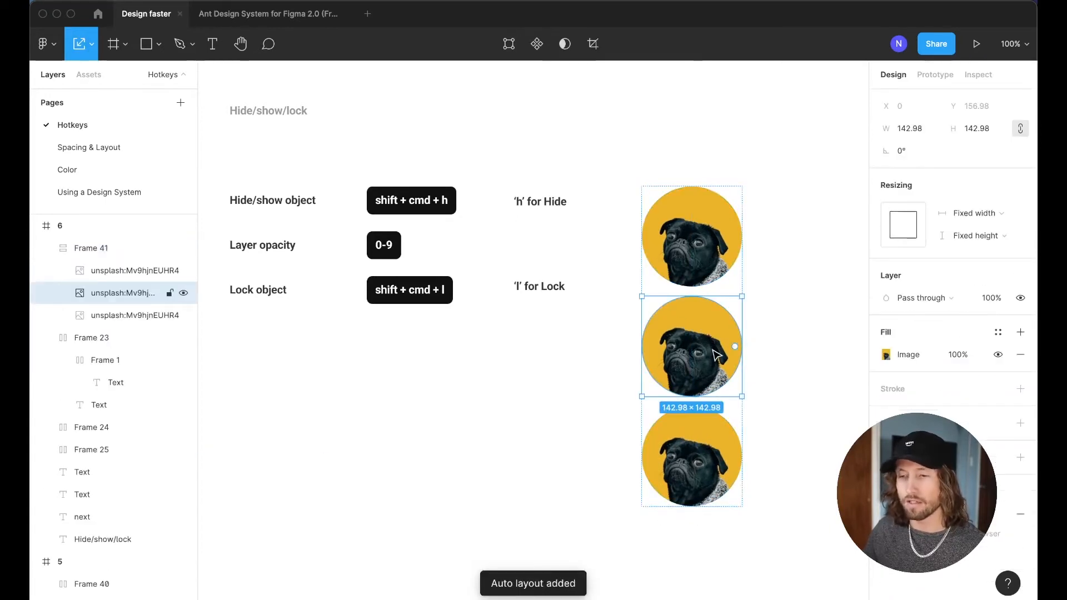
pyautogui.press('shift+super+h')
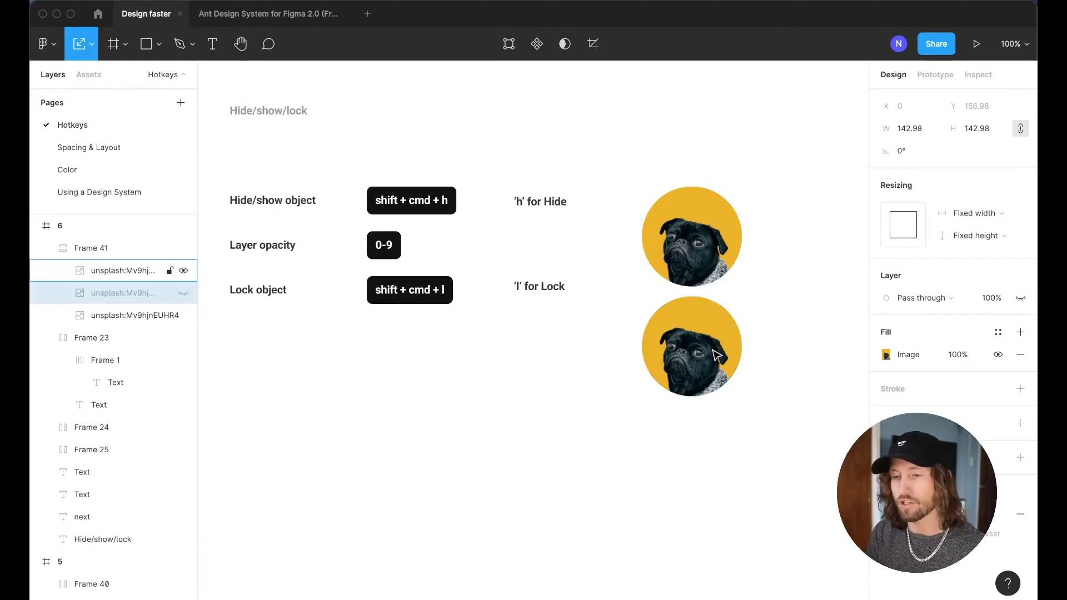
pyautogui.press('shift+super+h')
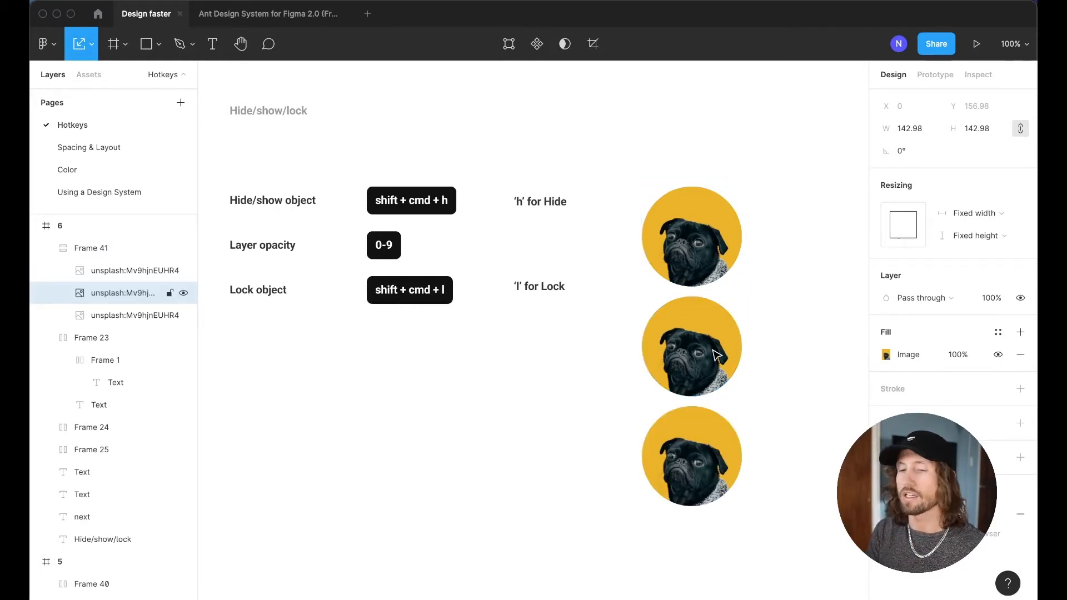
pyautogui.press('shift+super+h')
pyautogui.press('shift+super+h')
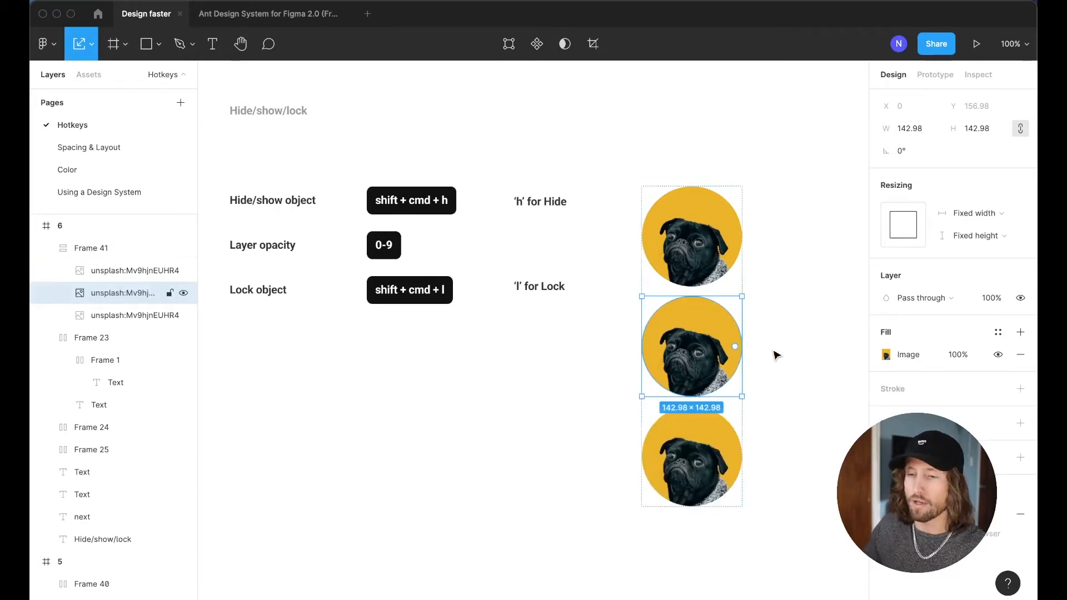
pyautogui.press('Escape')
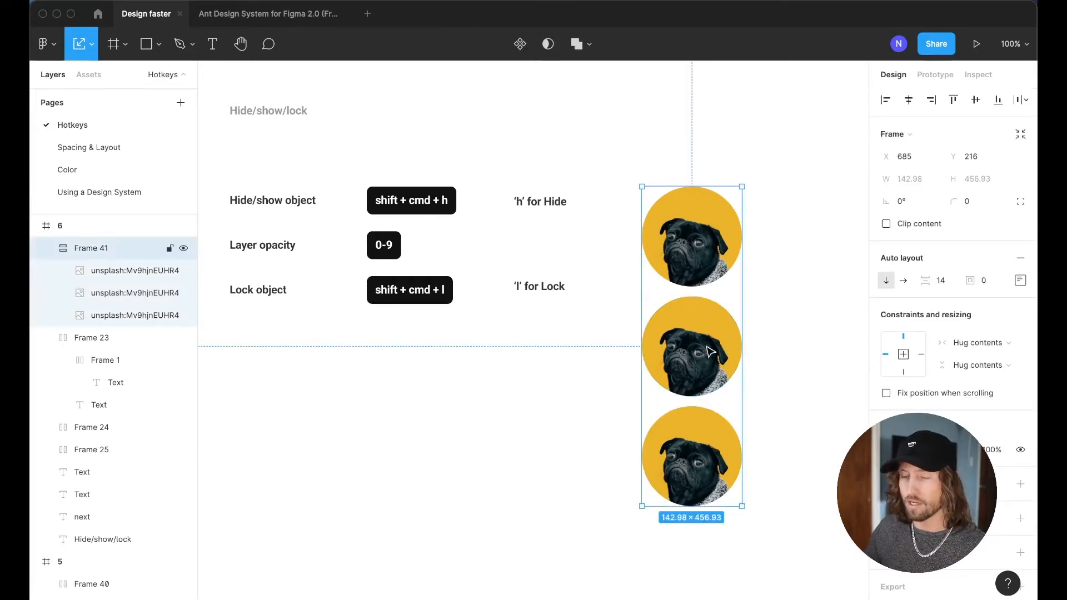
# Step: Try a layer opacity of 0% on the middle pug image in the auto layout column
pyautogui.click(710, 351)
pyautogui.press('0')
pyautogui.press('0')
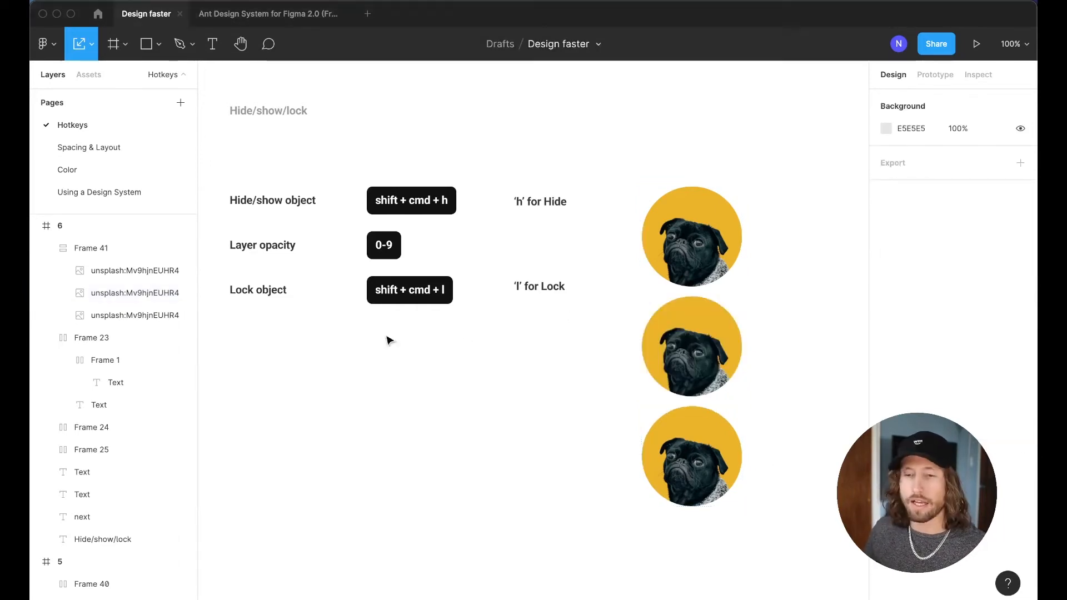
# Step: Lock the auto layout frame holding the three pugs and try to select and move it on the canvas
pyautogui.click(733, 376)
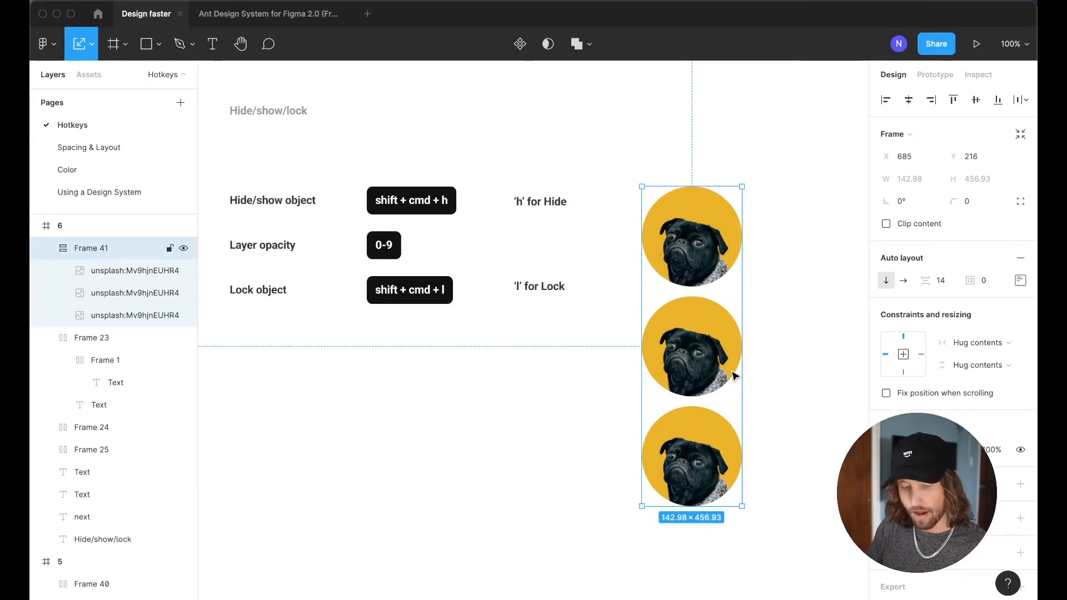
pyautogui.press('shift+super+l')
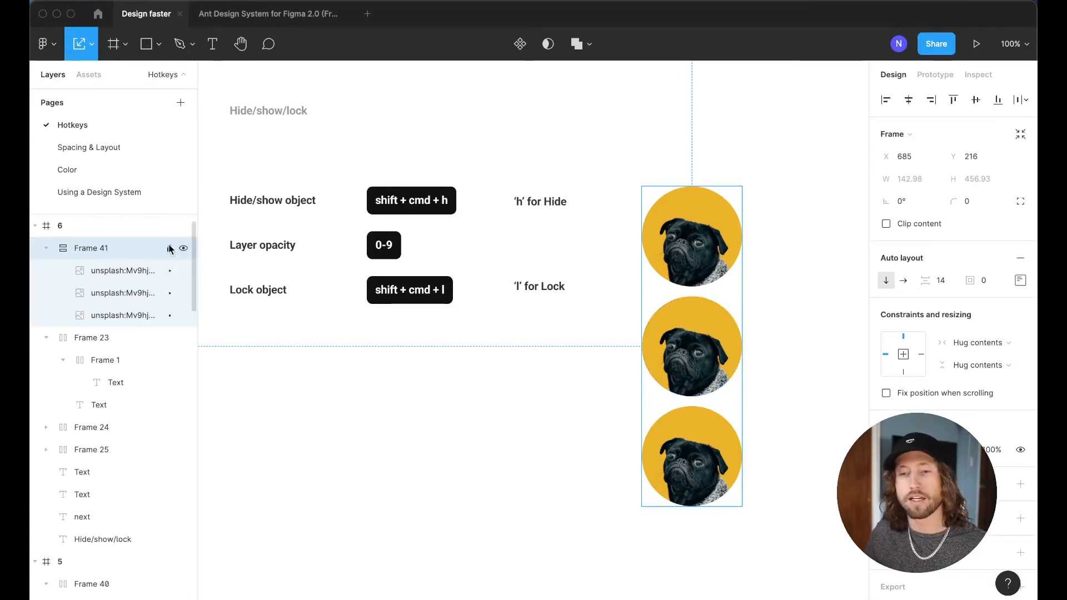
pyautogui.click(785, 247)
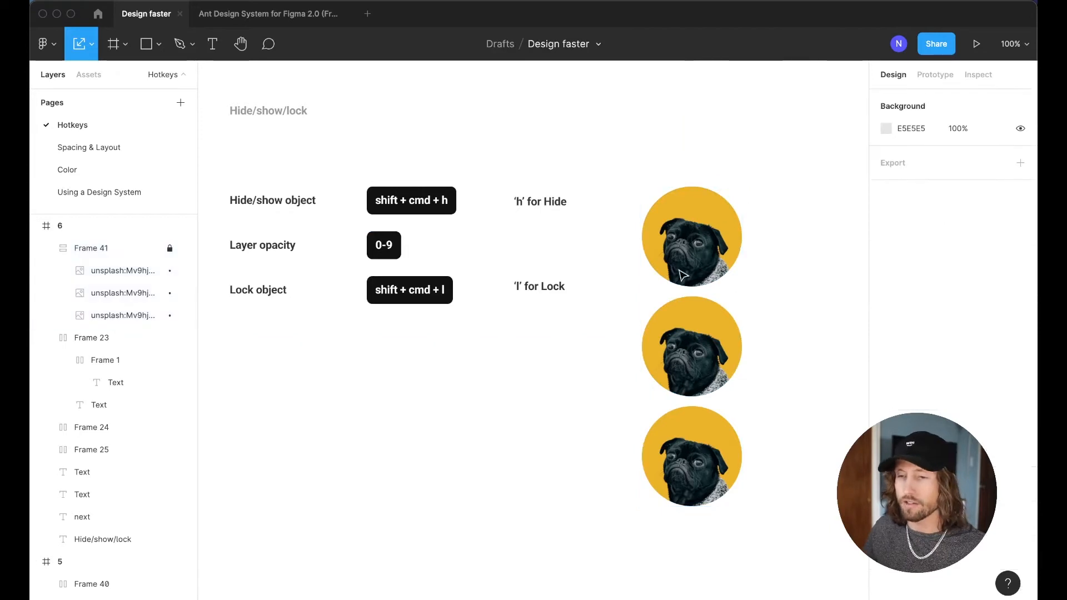
pyautogui.moveTo(625, 154); pyautogui.dragTo(774, 397)
pyautogui.moveTo(682, 229); pyautogui.dragTo(720, 389)
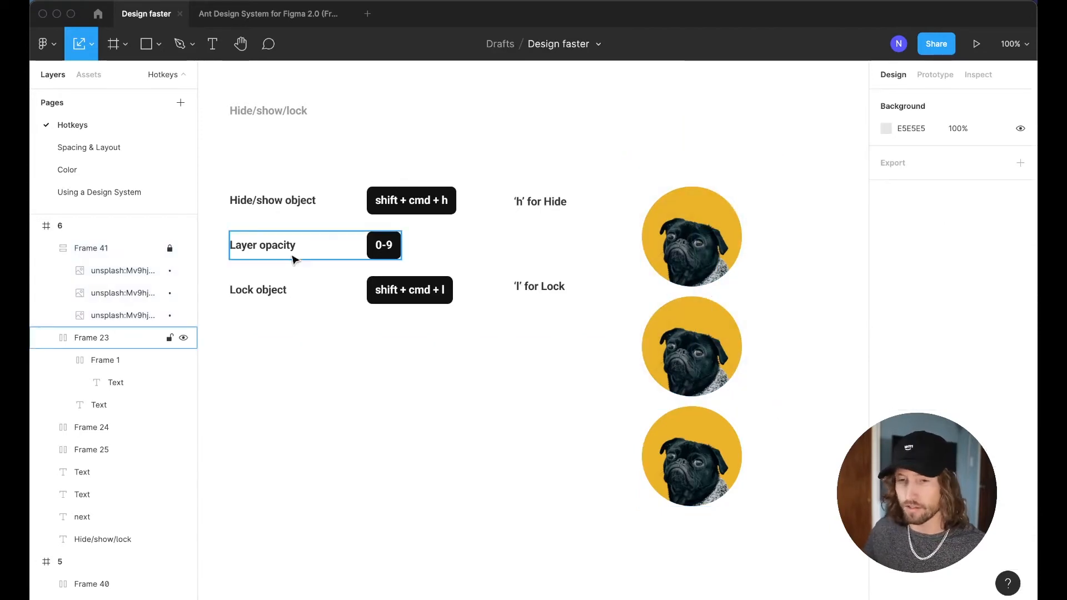
# Step: Select the locked pug frame in the layer list and unlock it
pyautogui.click(115, 248)
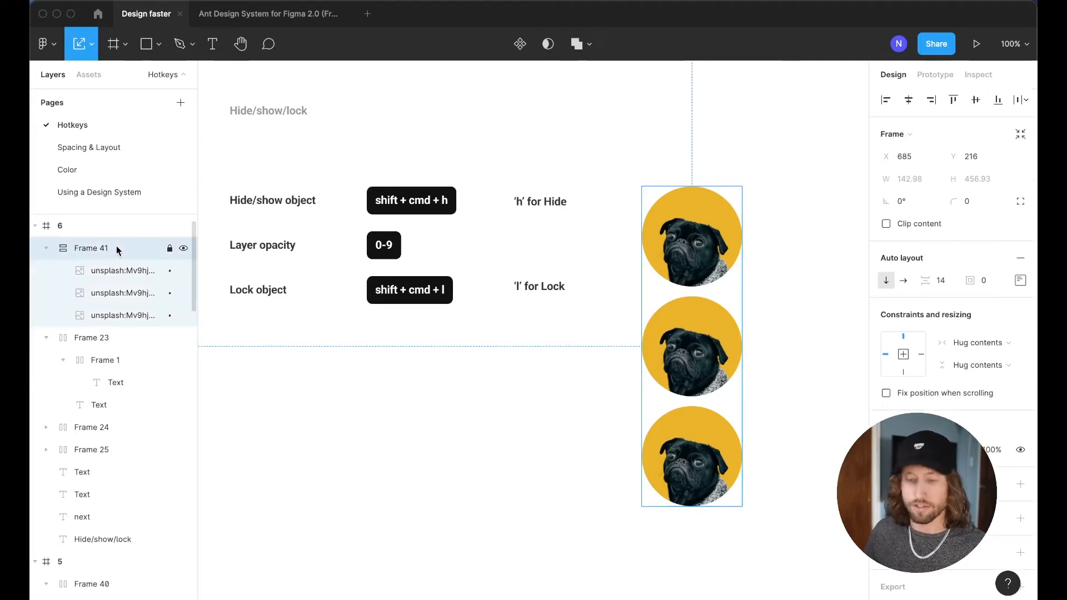
pyautogui.press('shift+super+l')
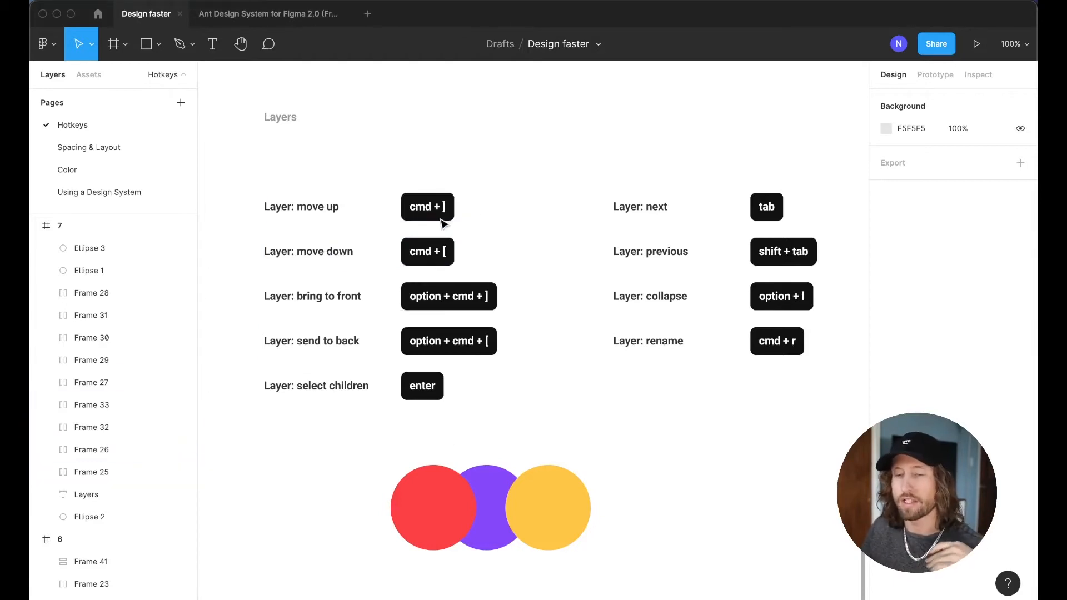
# Step: Move the purple circle up one layer at a time until it sits in front of the red and yellow circles
pyautogui.click(493, 487)
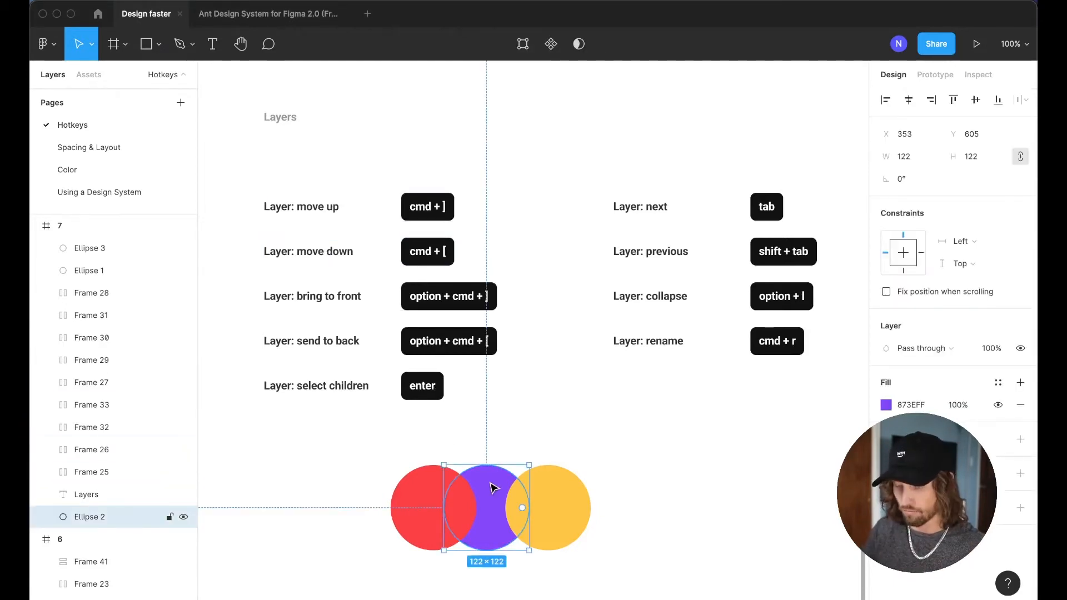
pyautogui.press('super+bracketright')
pyautogui.press('super+bracketright')
pyautogui.press('super+bracketright')
pyautogui.press('super+bracketright')
pyautogui.press('super+bracketright')
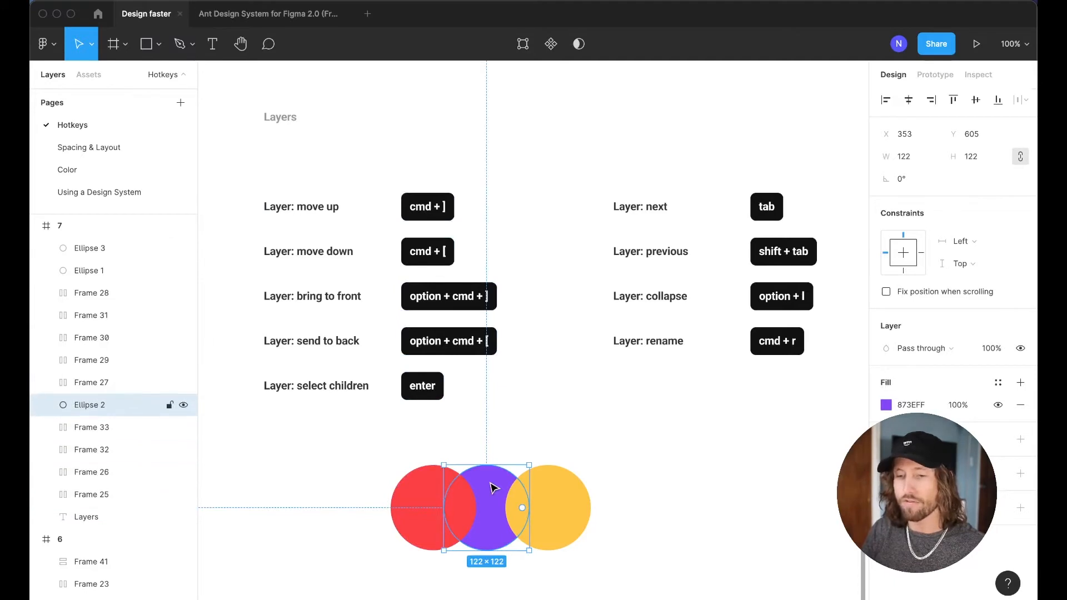
pyautogui.press('super+bracketright')
pyautogui.press('super+bracketright')
pyautogui.press('super+bracketright')
pyautogui.press('super+bracketright')
pyautogui.press('super+bracketright')
pyautogui.press('super+bracketright')
pyautogui.press('super+bracketright')
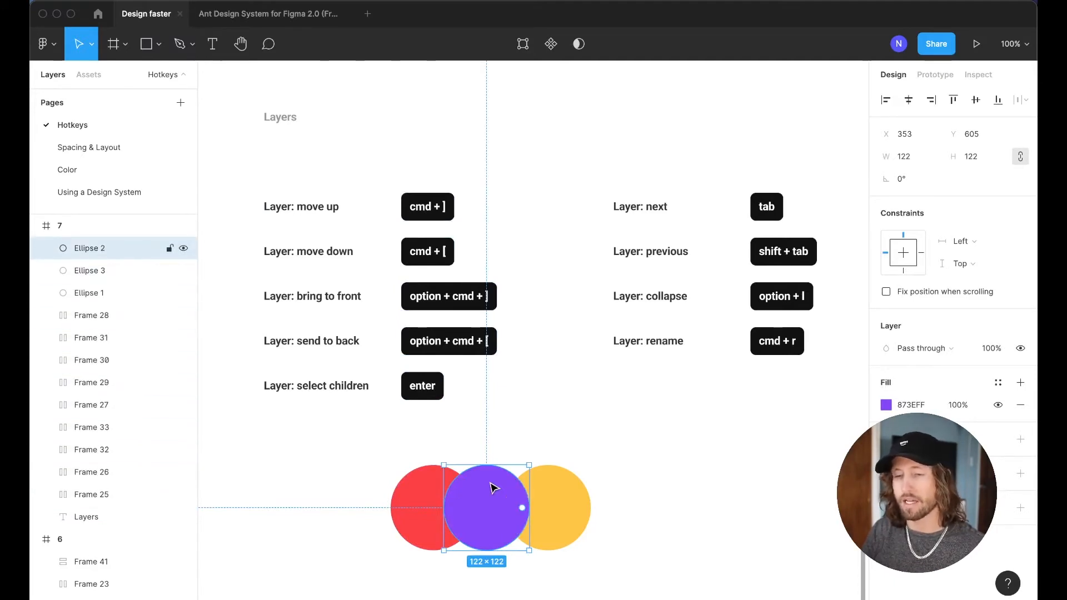
# Step: Send the purple circle to the back of the layer stack in frame 7
pyautogui.press('alt')
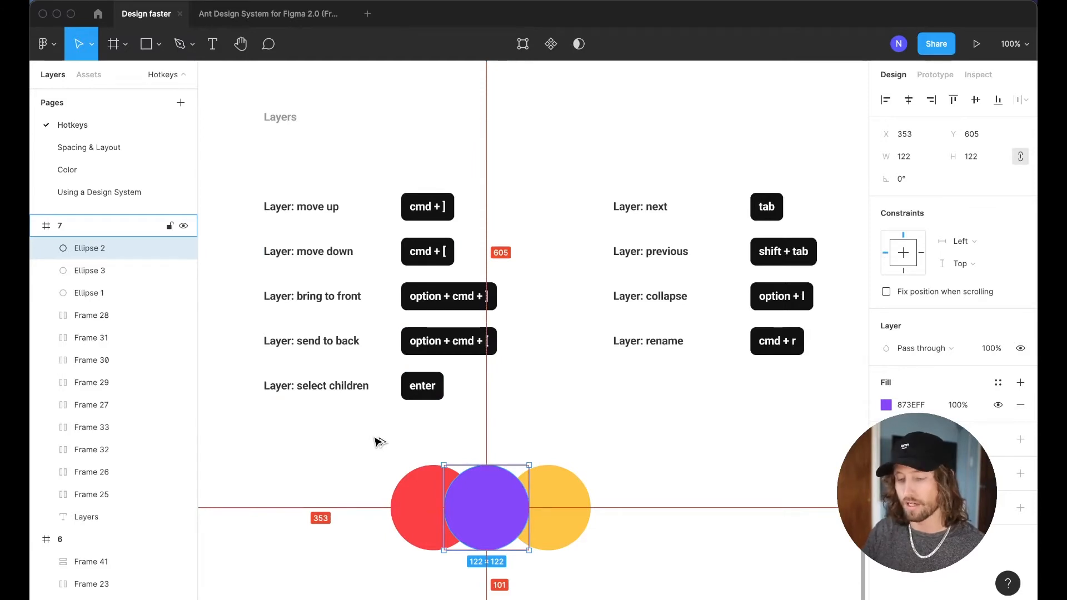
pyautogui.press('alt+super+bracketleft')
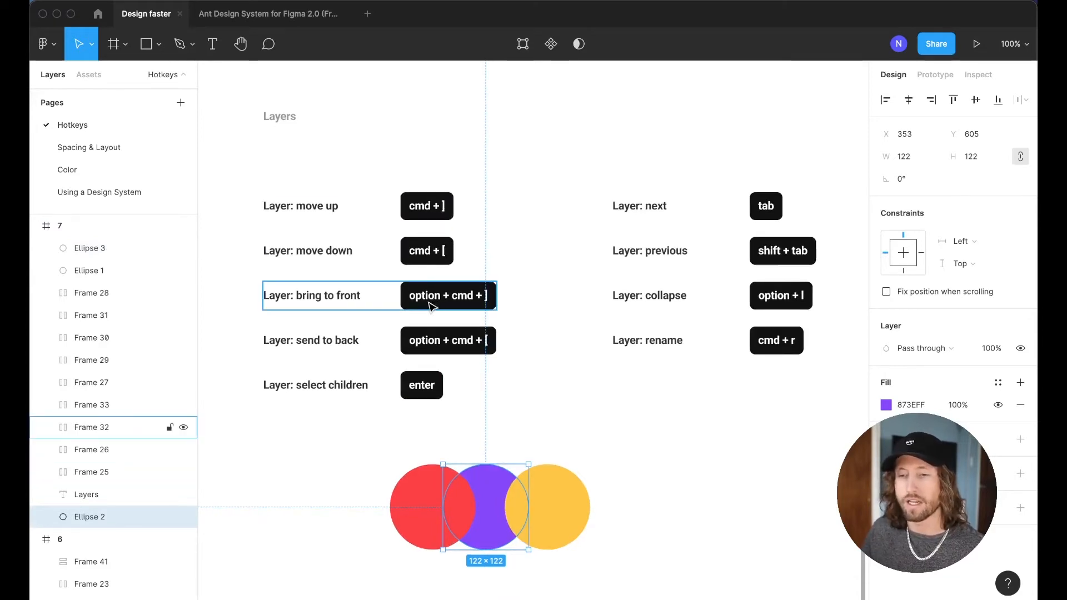
# Step: Group the red, purple and yellow circles, and expand and collapse the group in the layer list
pyautogui.scroll(-1, 429, 300)
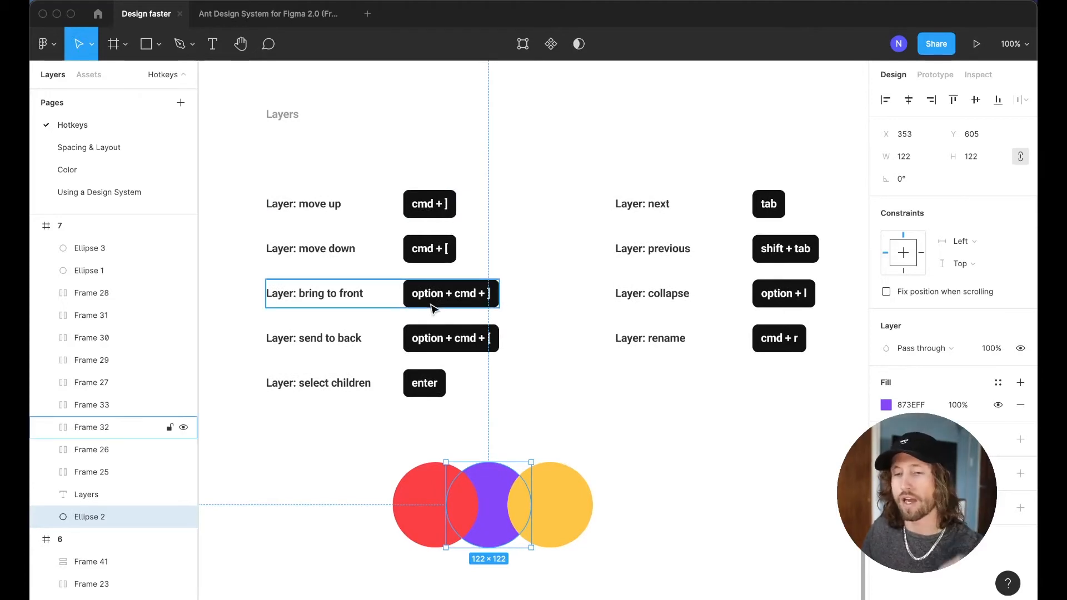
pyautogui.moveTo(272, 401); pyautogui.dragTo(635, 519)
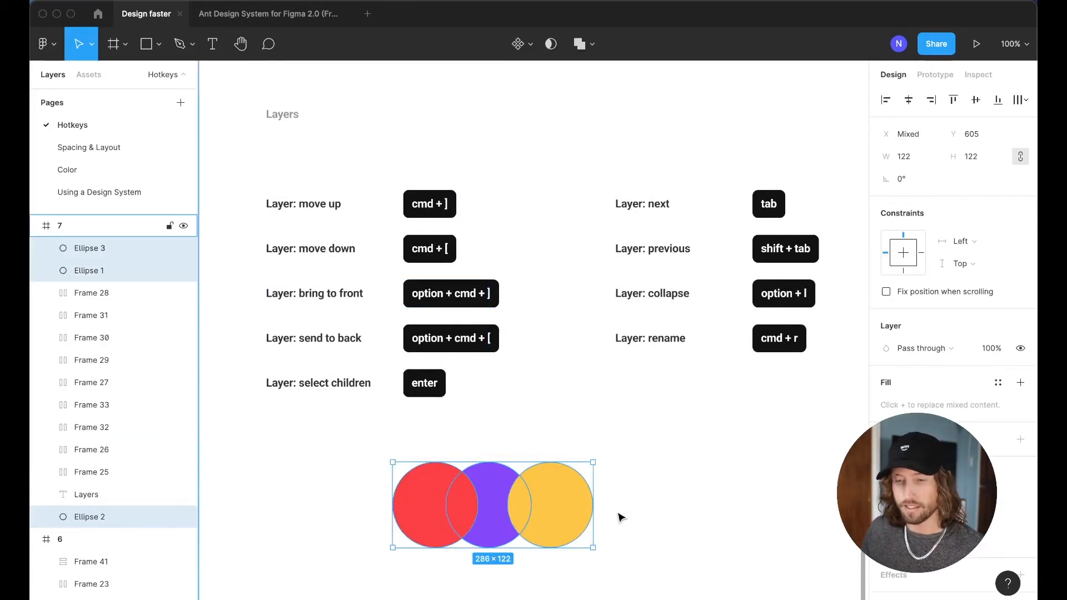
pyautogui.press('super+g')
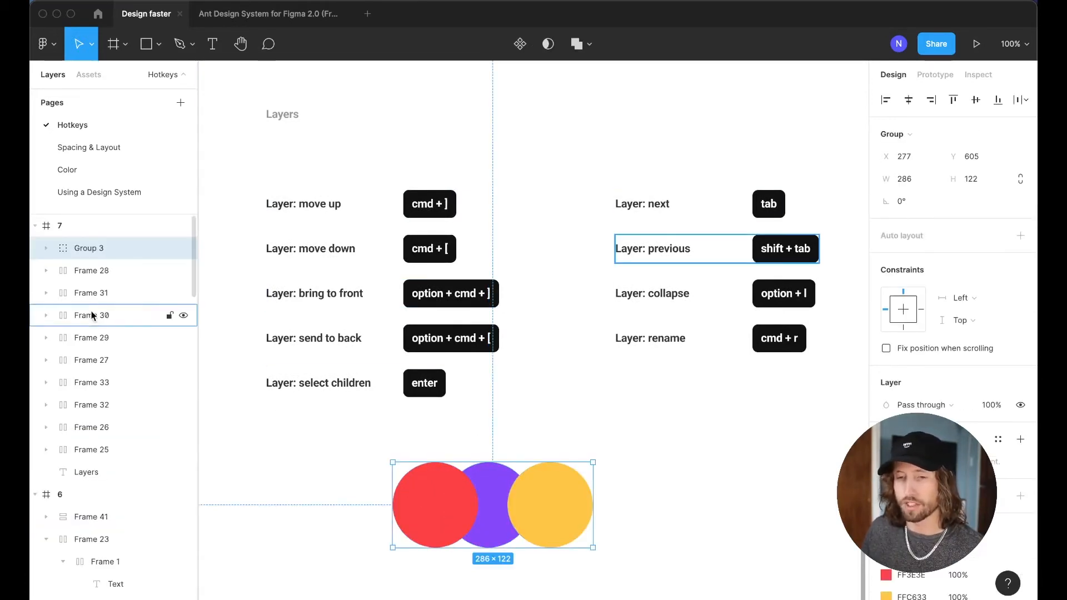
pyautogui.click(47, 248)
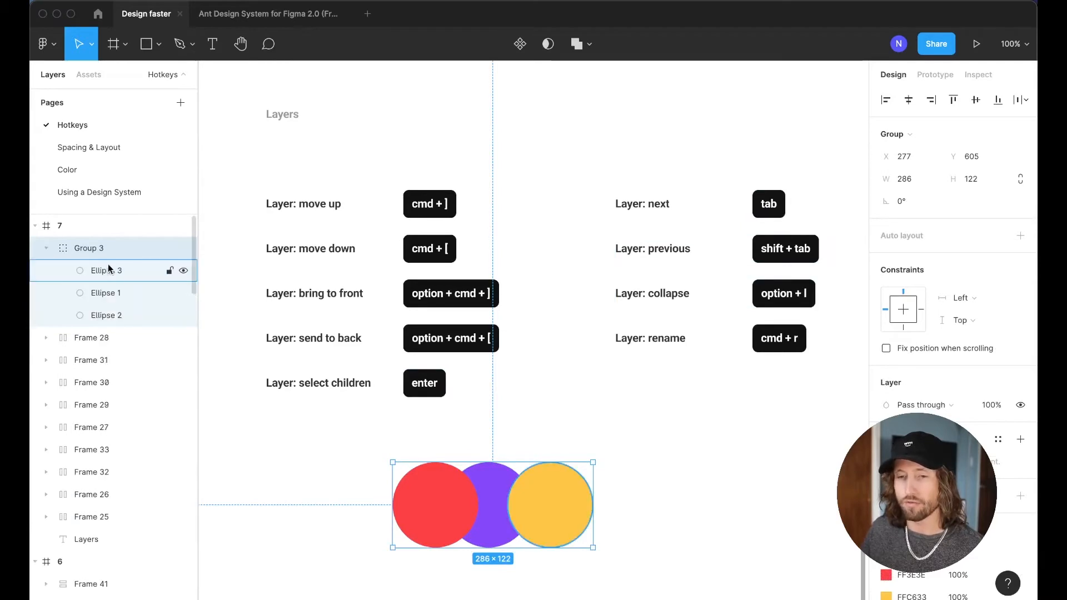
pyautogui.click(46, 248)
# Step: Select all three child circles inside the circle group
pyautogui.click(361, 463)
pyautogui.click(446, 502)
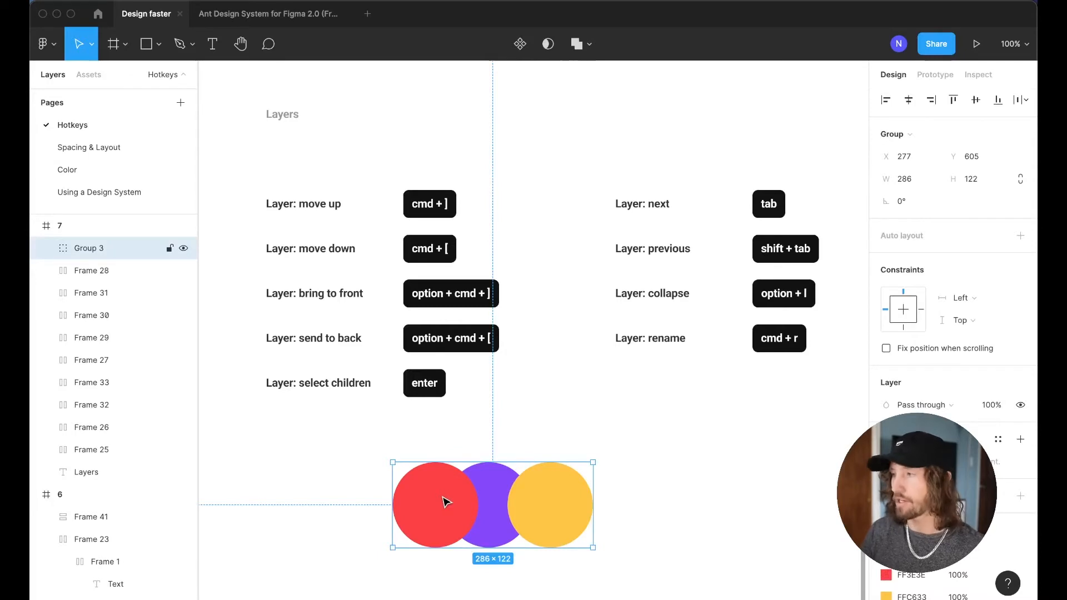
pyautogui.press('Return')
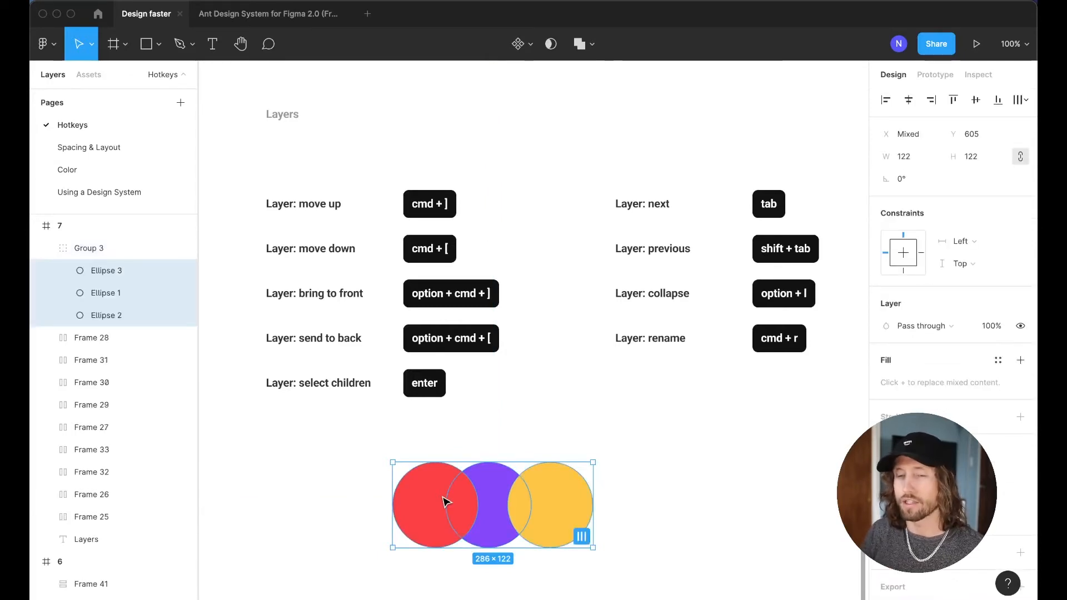
# Step: Cycle the selection forward and backward through the yellow, red and purple circles inside the group
pyautogui.click(446, 502)
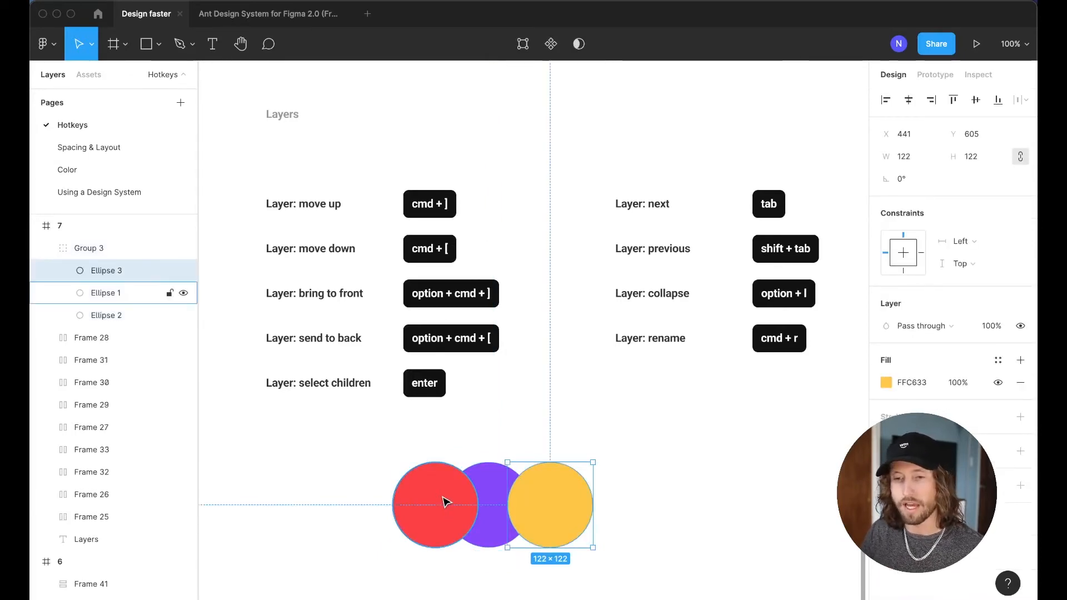
pyautogui.press('Tab')
pyautogui.press('Tab')
pyautogui.press('Tab')
pyautogui.press('Tab')
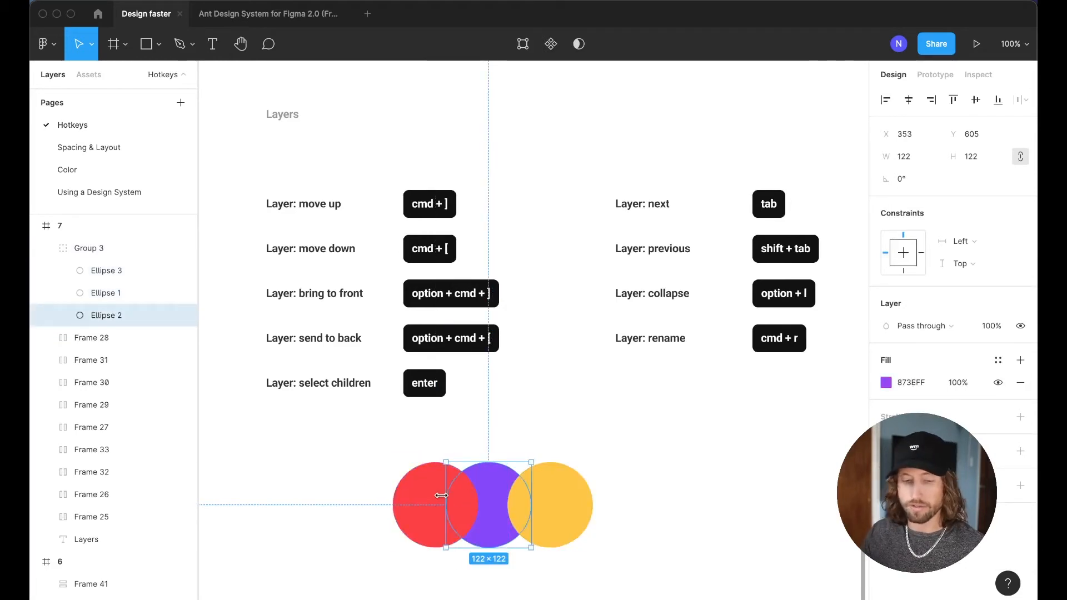
pyautogui.hotkey('shift', 'Tab')
pyautogui.hotkey('shift', 'Tab')
pyautogui.hotkey('shift', 'Tab')
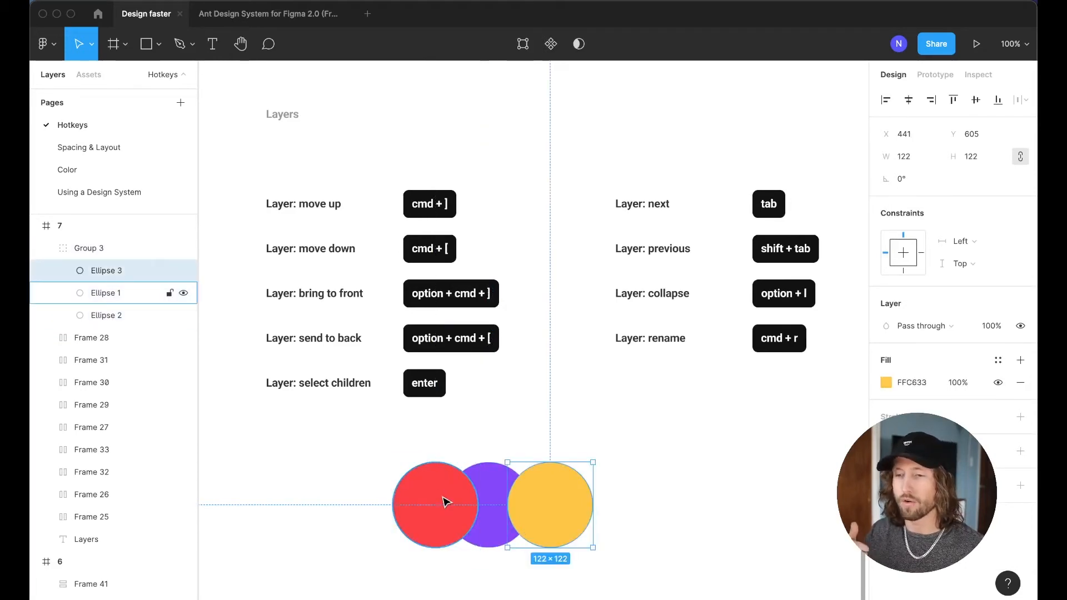
# Step: Select the circles' parent group, collapse it in the layer list and rename it "something else"
pyautogui.hotkey('shift', 'Return')
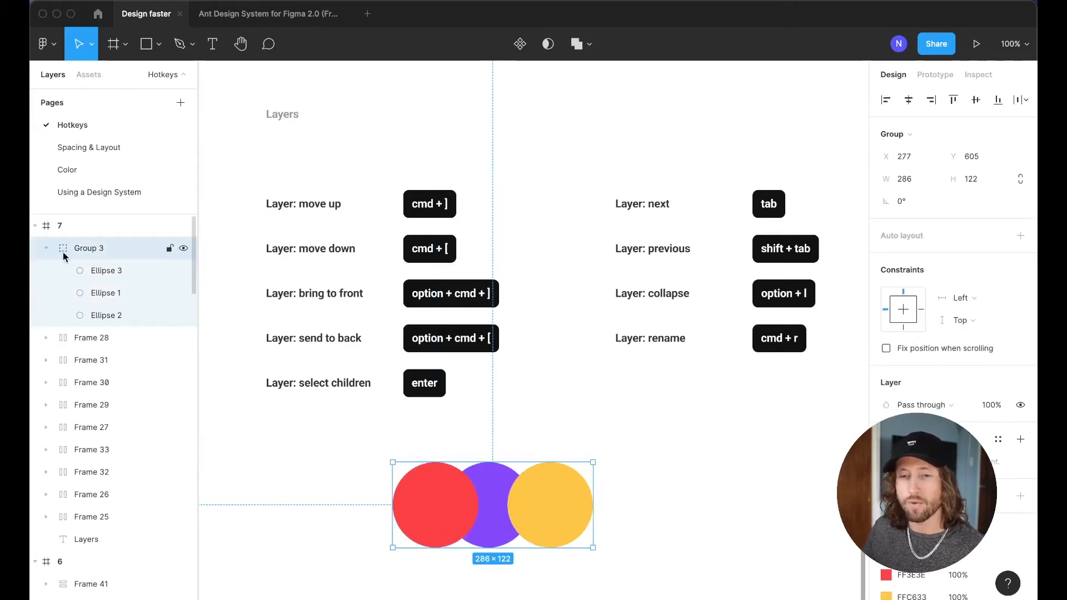
pyautogui.hotkey('alt', 'l')
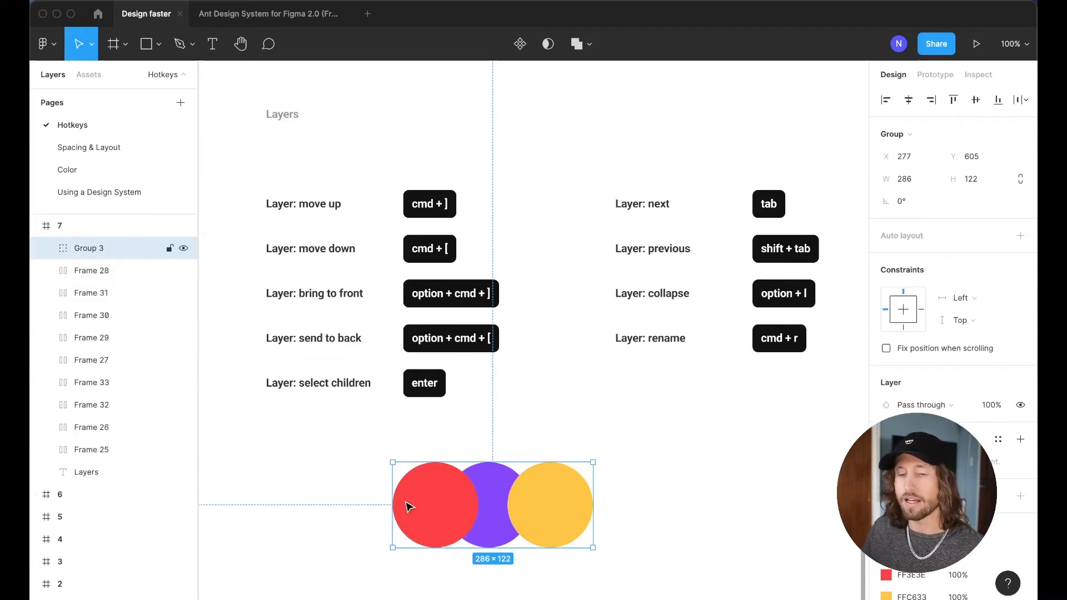
pyautogui.press('super+r')
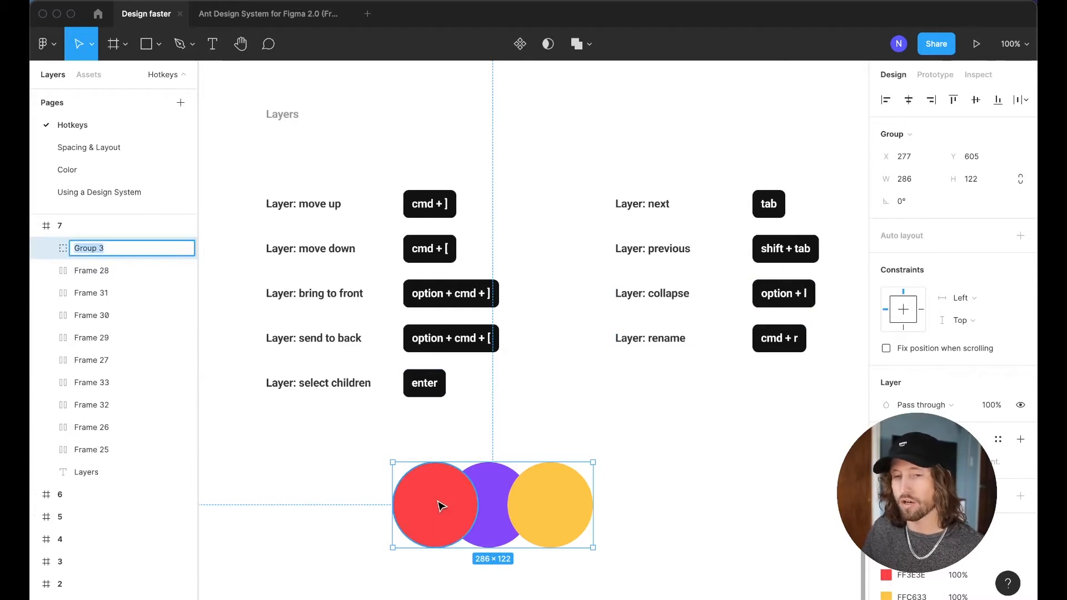
pyautogui.write('something else')
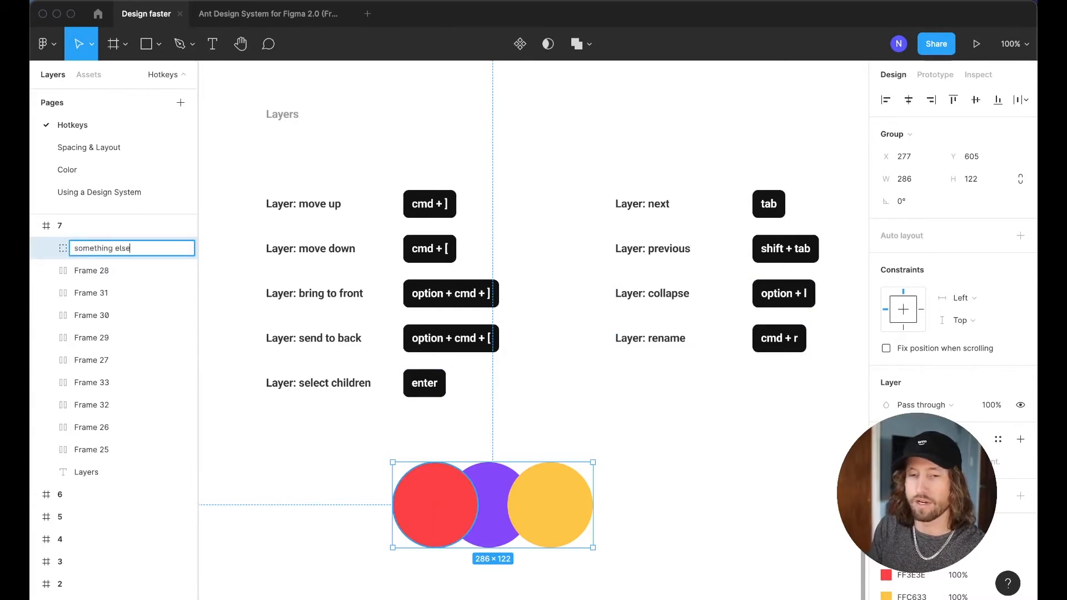
pyautogui.press('Return')
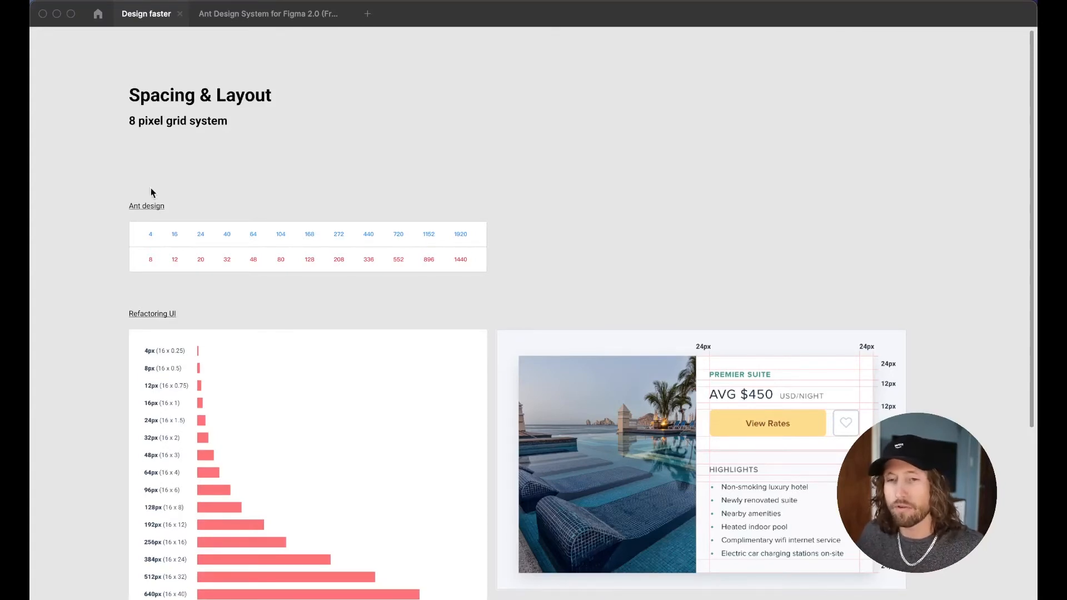
# Step: Examine the Ant design spacing values of the 8 pixel grid system on the Spacing & Layout page
pyautogui.scroll(3, 117, 98)
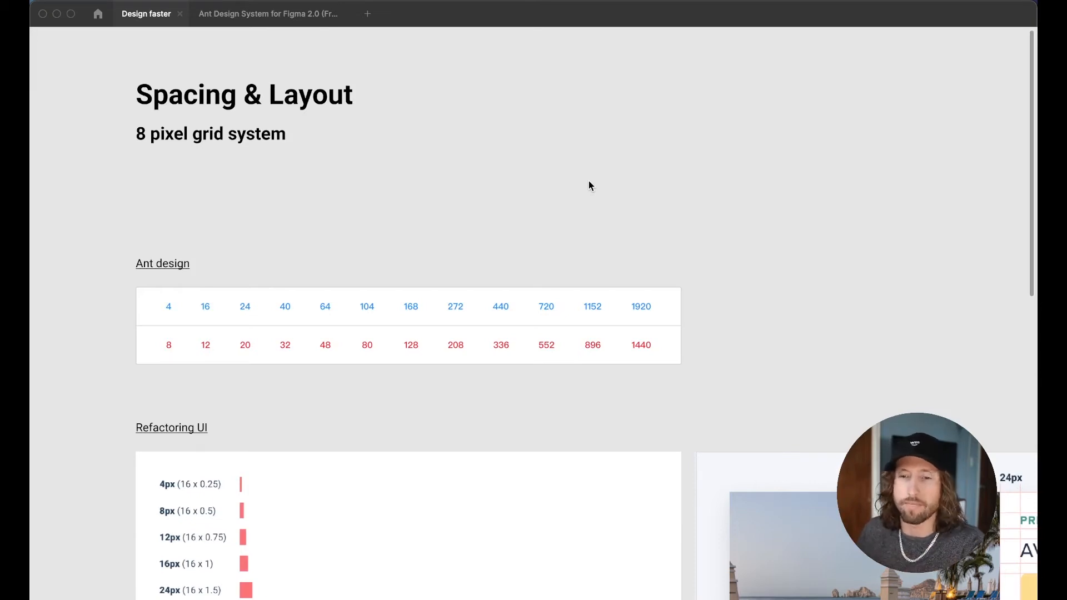
pyautogui.scroll(2, 325, 217)
pyautogui.scroll(-1, 325, 216)
pyautogui.scroll(2, 325, 216)
pyautogui.scroll(-1, 325, 217)
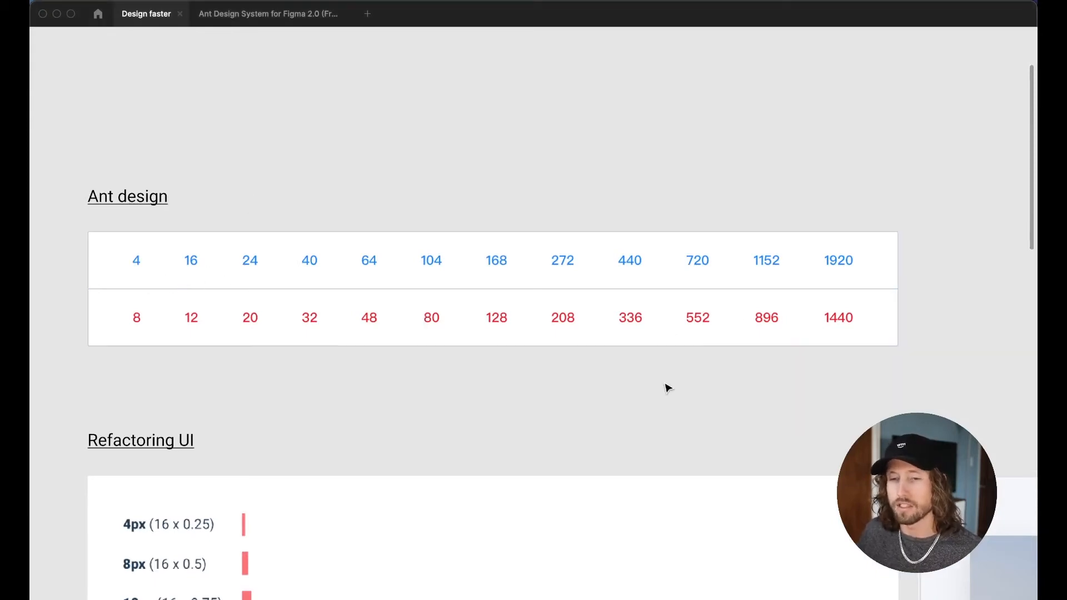
# Step: Examine the Refactoring UI spacing scale chart from the smallest to the largest size
pyautogui.scroll(-10, 667, 387)
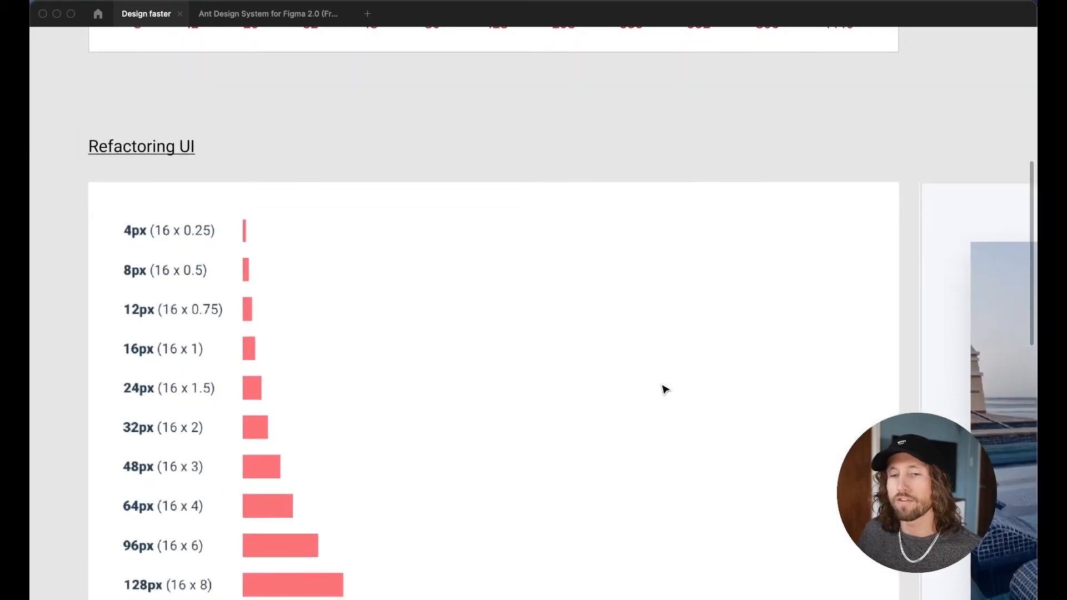
pyautogui.scroll(-2, 663, 385)
pyautogui.scroll(-2, 663, 386)
pyautogui.scroll(-1, 662, 387)
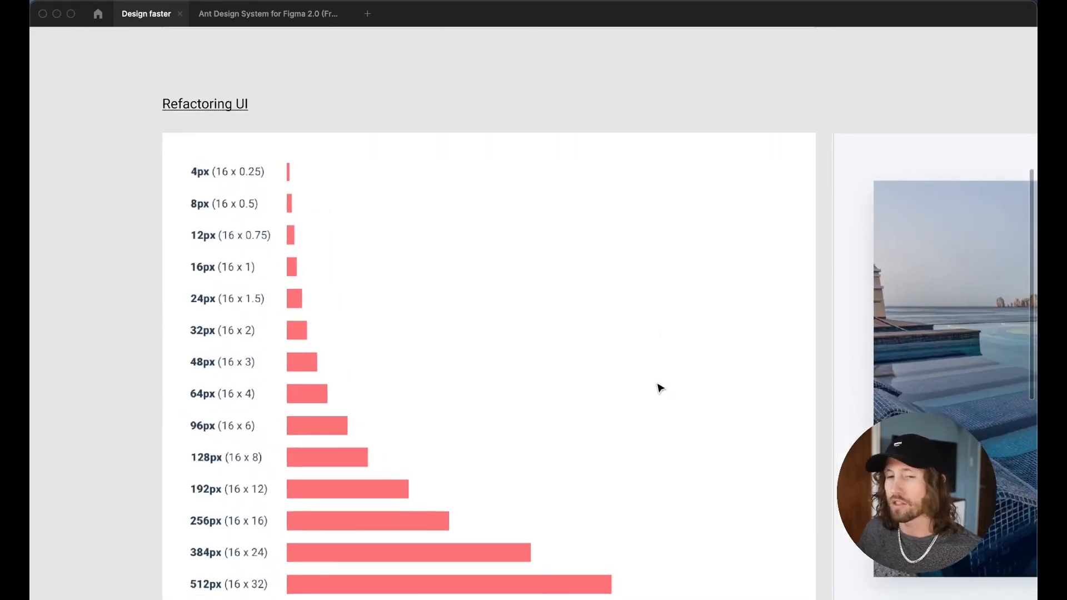
pyautogui.scroll(-2, 659, 387)
pyautogui.hscroll(2, 659, 387)
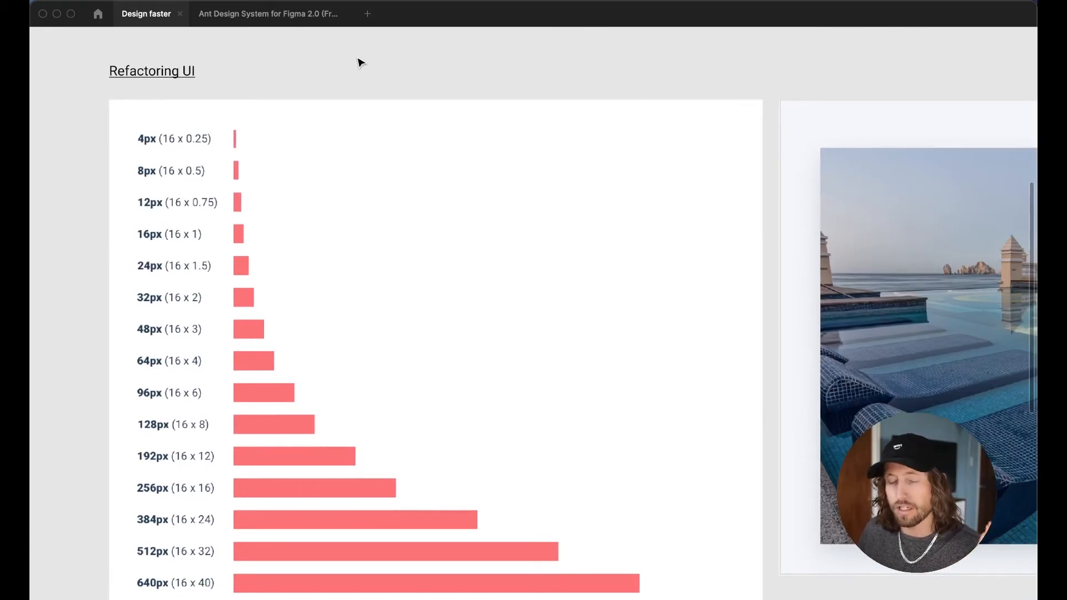
pyautogui.scroll(-1, 367, 62)
pyautogui.hscroll(1, 366, 63)
pyautogui.scroll(-2, 96, 172)
pyautogui.hscroll(1, 96, 172)
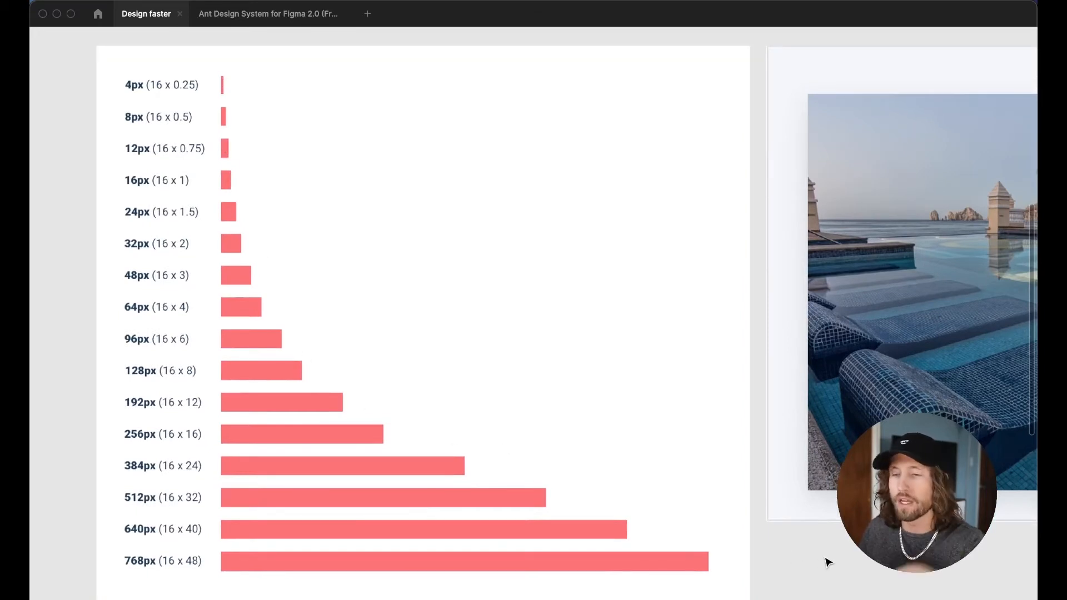
# Step: Examine the spacing annotations on the hotel card example beside the Refactoring UI chart
pyautogui.hscroll(10, 826, 559)
pyautogui.hscroll(3, 826, 561)
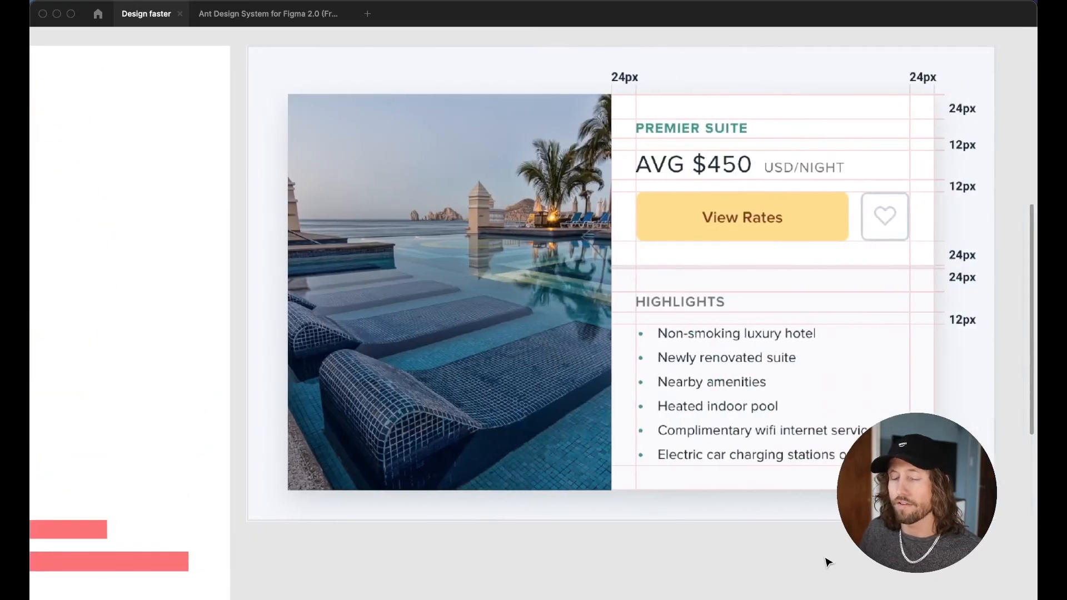
pyautogui.scroll(2, 826, 562)
pyautogui.hscroll(1, 826, 562)
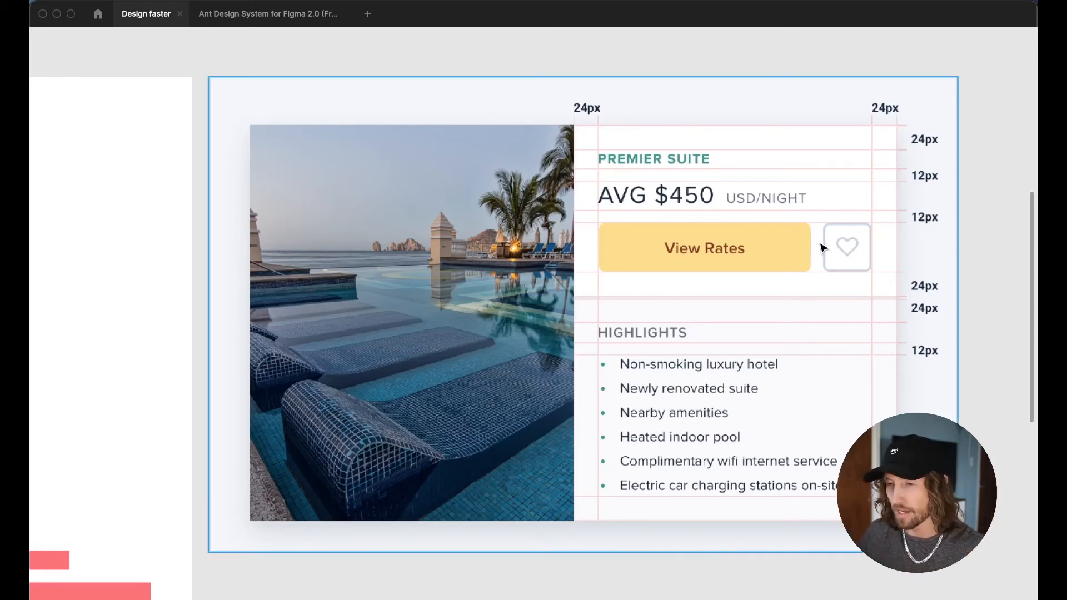
# Step: Show the hidden interface and check the small and big nudge amounts in the preferences
pyautogui.press('super+backslash')
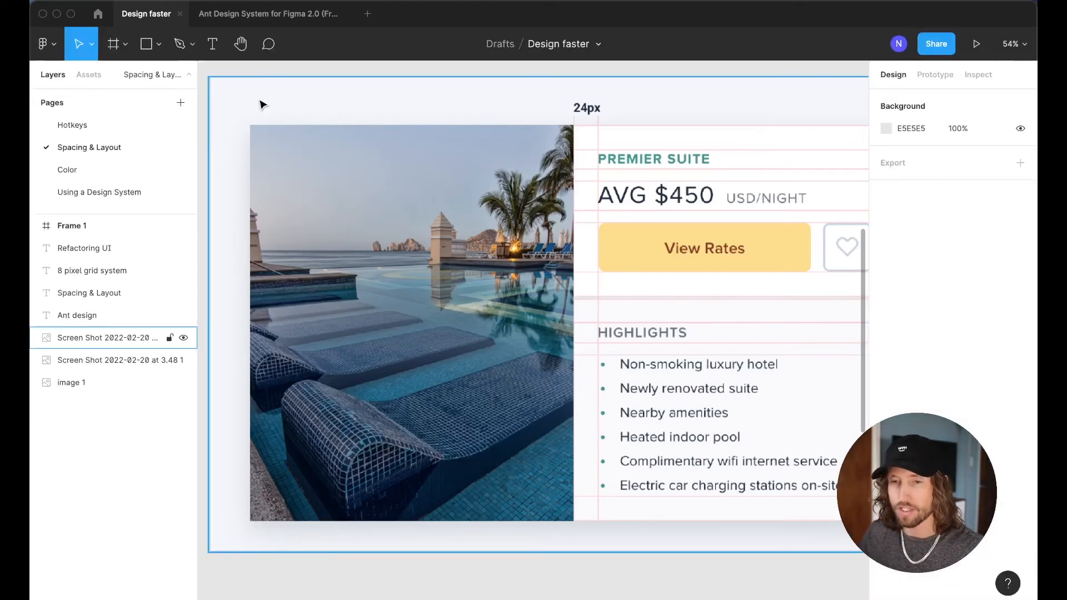
pyautogui.click(45, 44)
pyautogui.moveTo(106, 270)
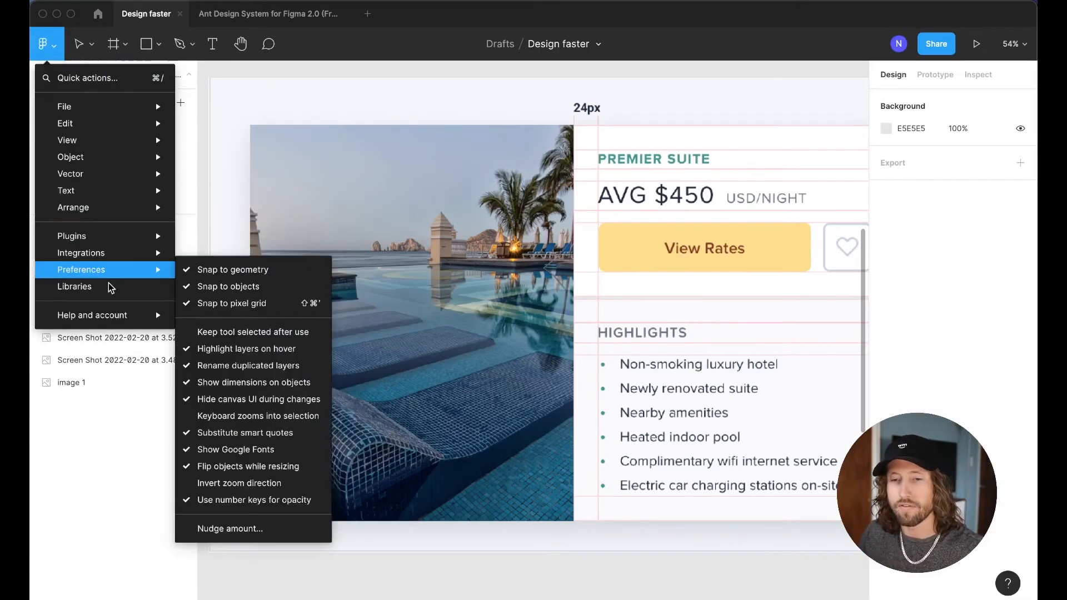
pyautogui.click(217, 528)
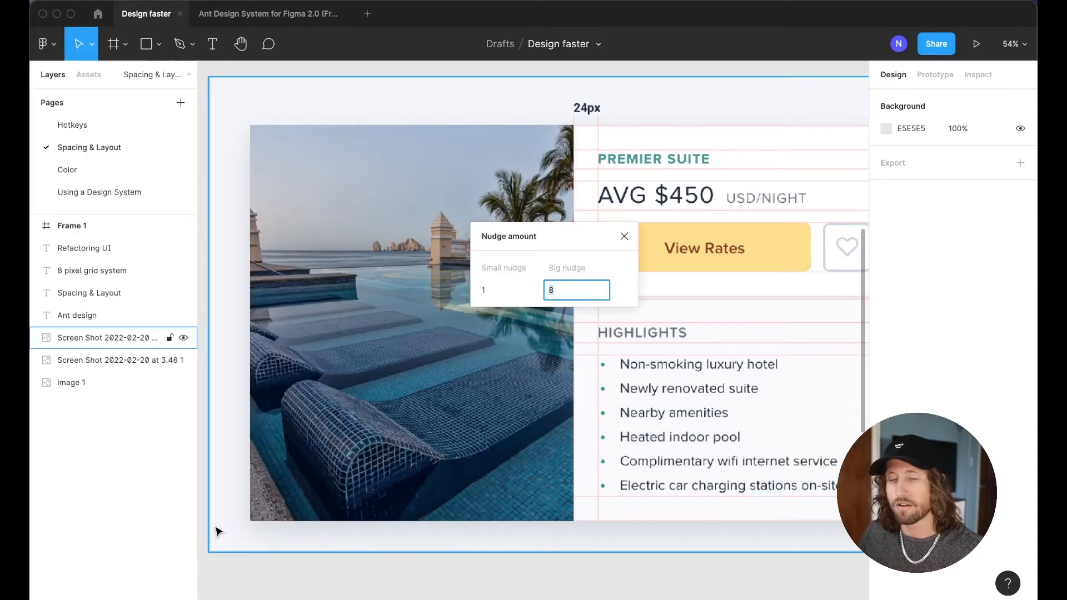
pyautogui.click(623, 237)
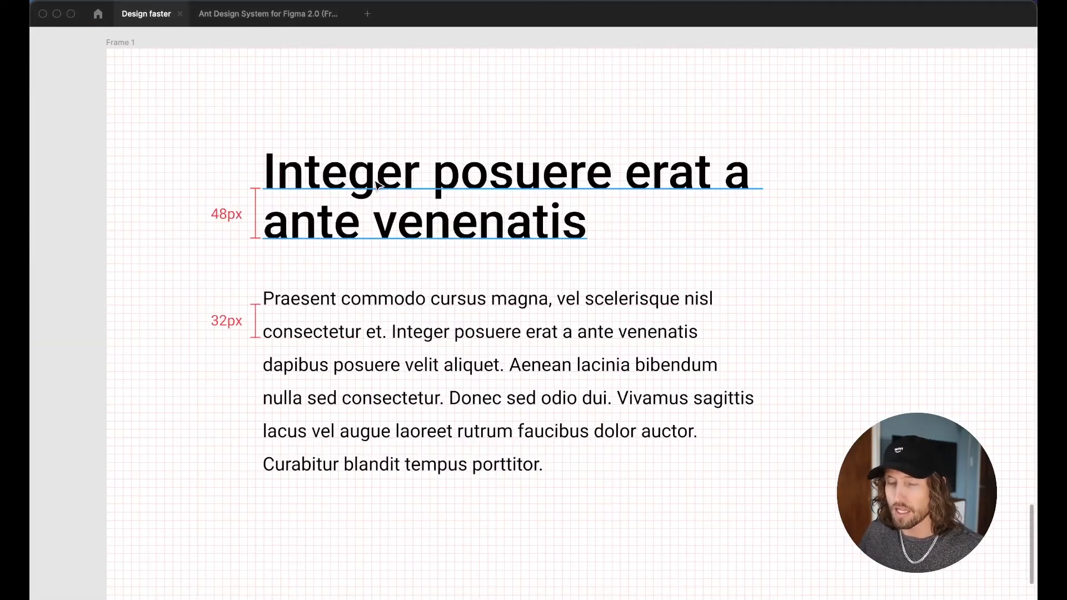
# Step: Show the interface and inspect the text properties of the heading and the paragraph in Frame 1
pyautogui.scroll(-3, 377, 185)
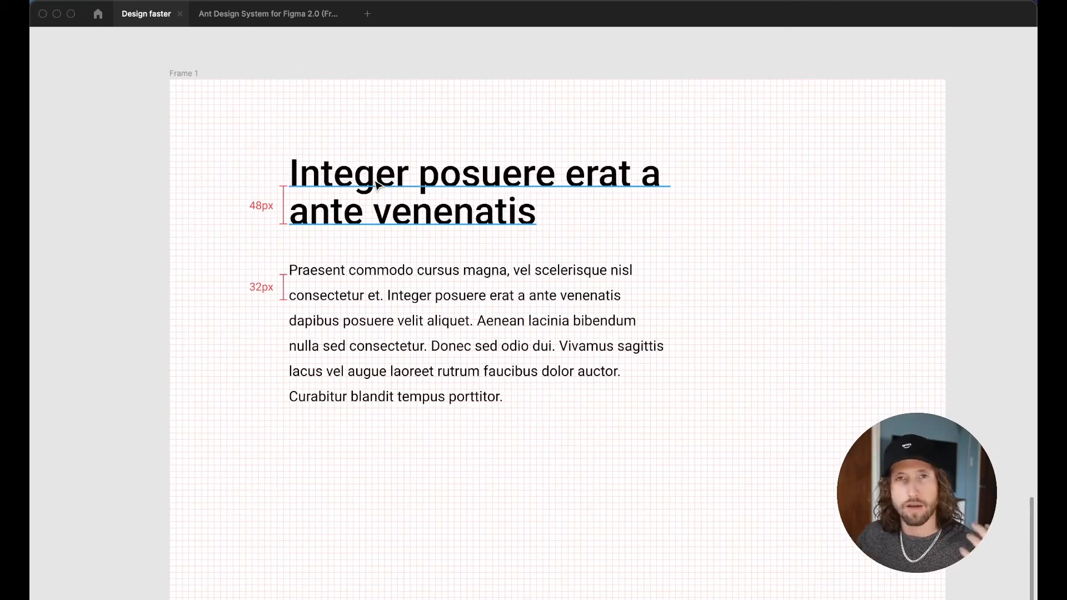
pyautogui.hotkey('ctrl', '\\')
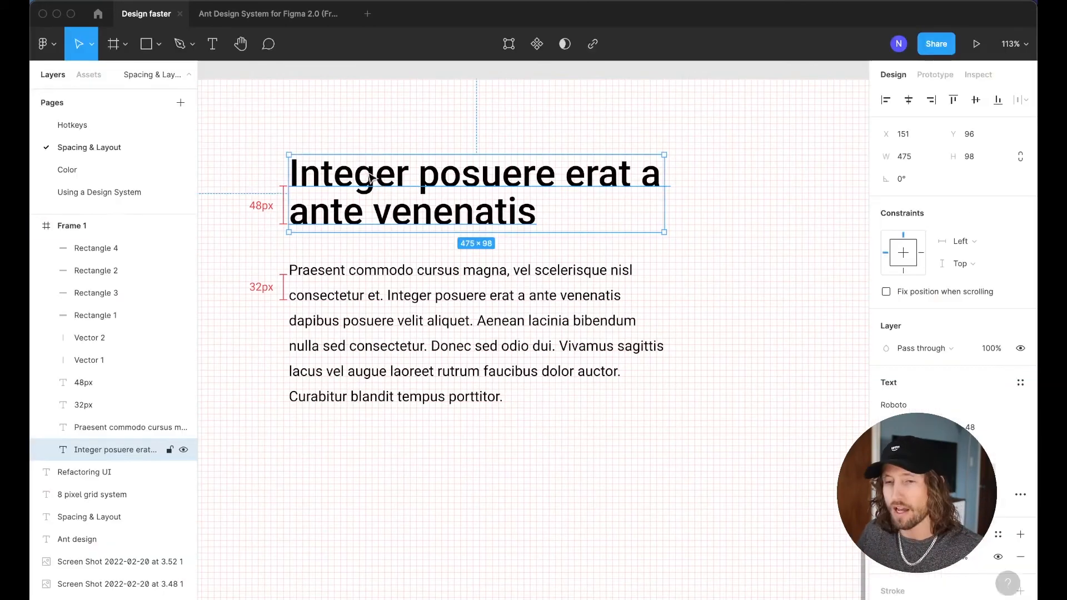
pyautogui.click(410, 288)
pyautogui.click(421, 210)
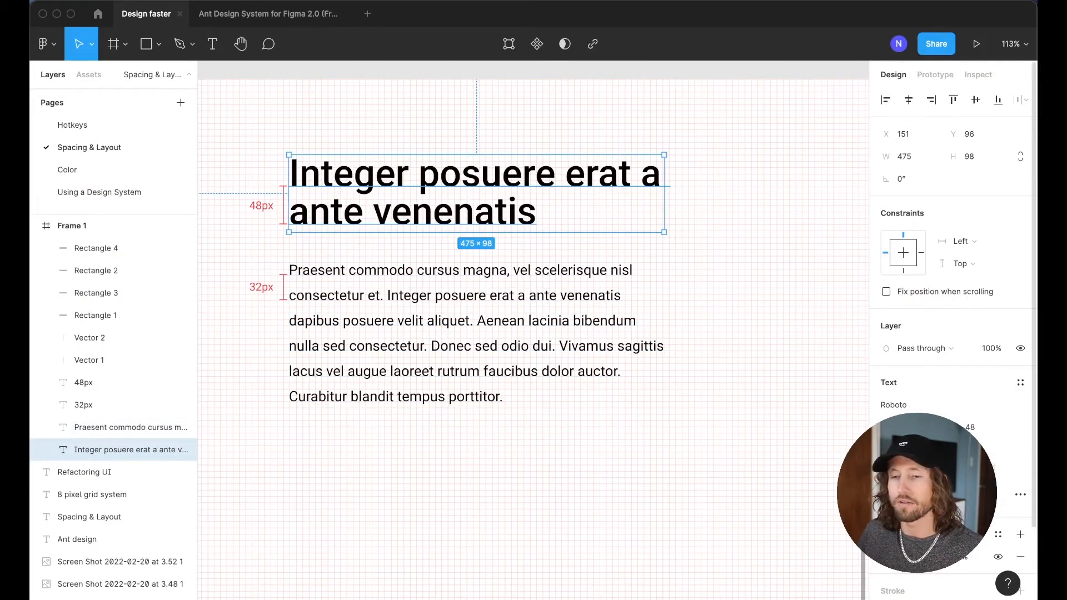
pyautogui.click(570, 343)
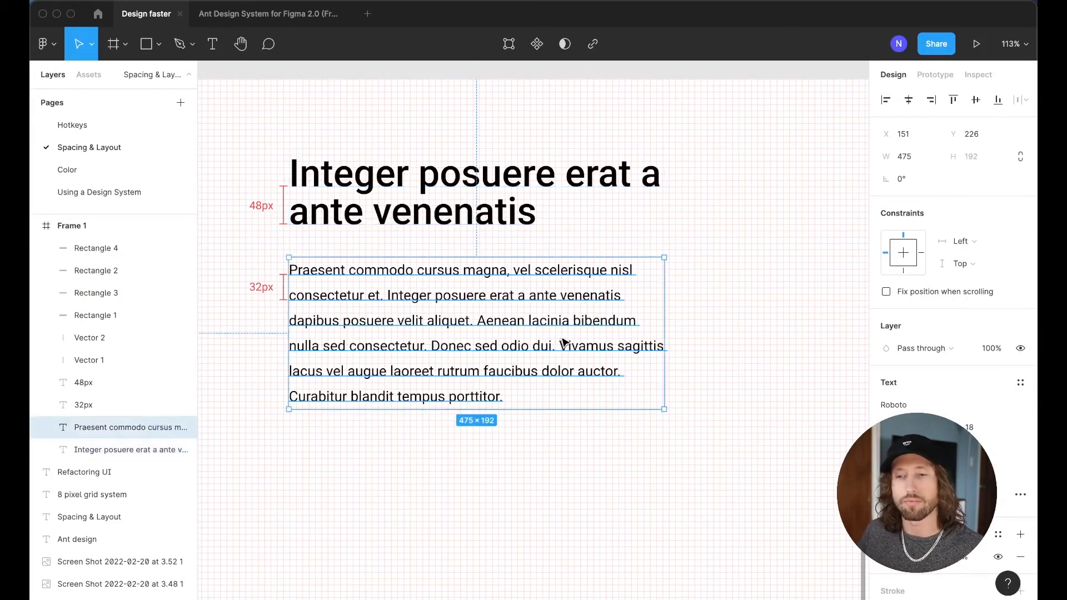
pyautogui.click(505, 176)
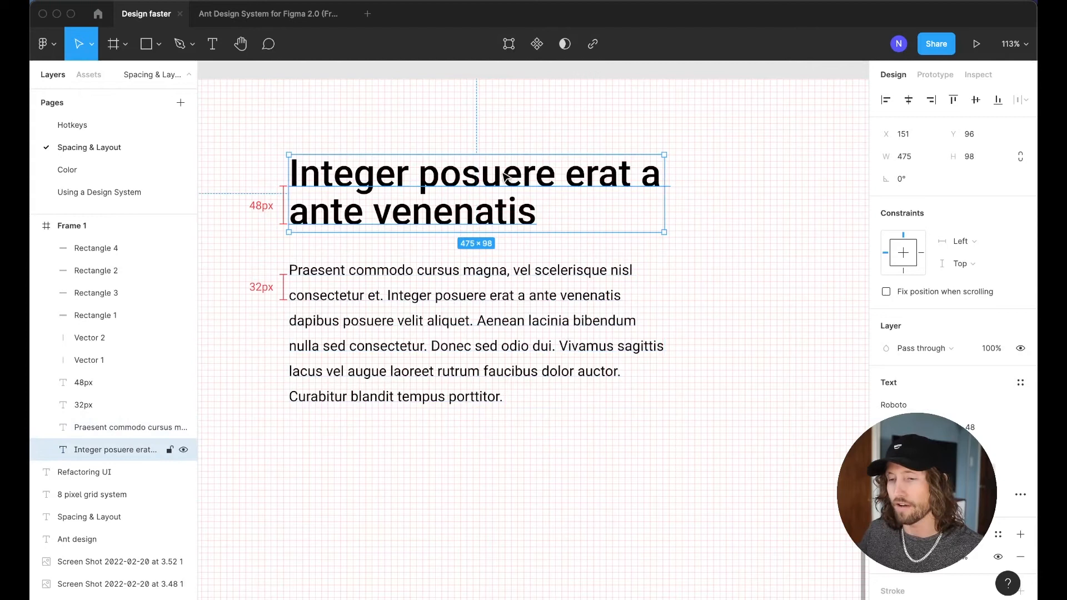
pyautogui.click(502, 286)
pyautogui.hscroll(-2, 424, 247)
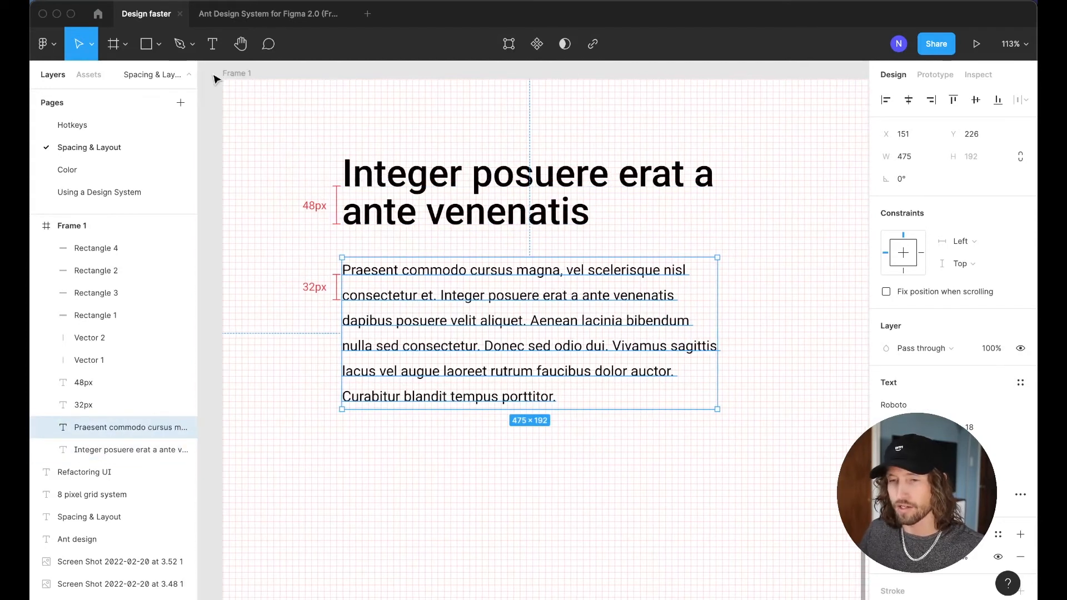
# Step: Select Frame 1 and examine how its heading and paragraph lines sit on the layout grid
pyautogui.click(233, 74)
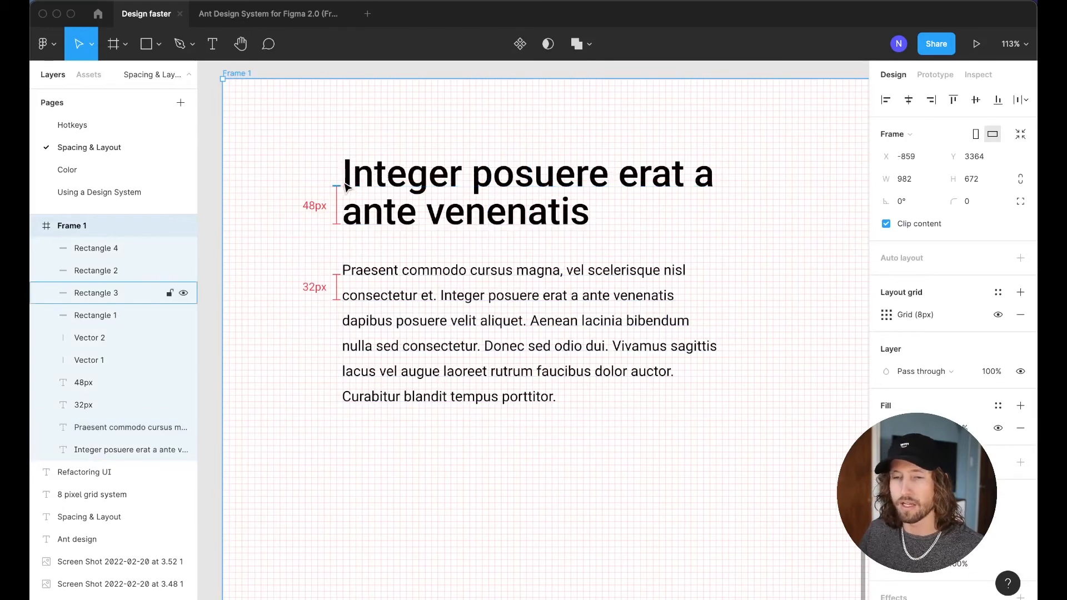
pyautogui.scroll(5, 347, 187)
pyautogui.scroll(10, 348, 187)
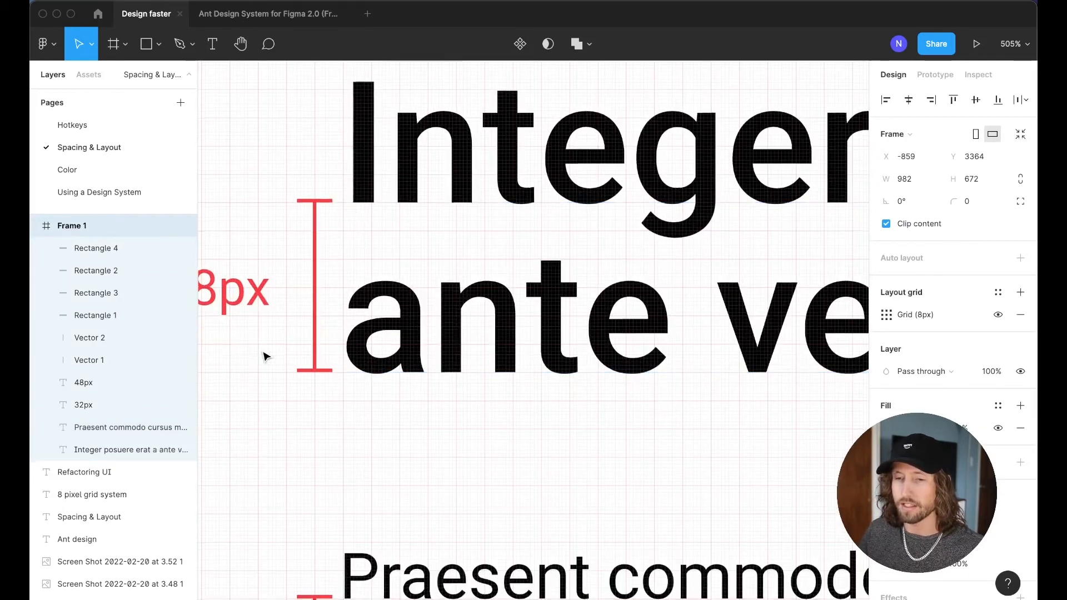
pyautogui.scroll(-4, 265, 356)
pyautogui.scroll(-2, 265, 356)
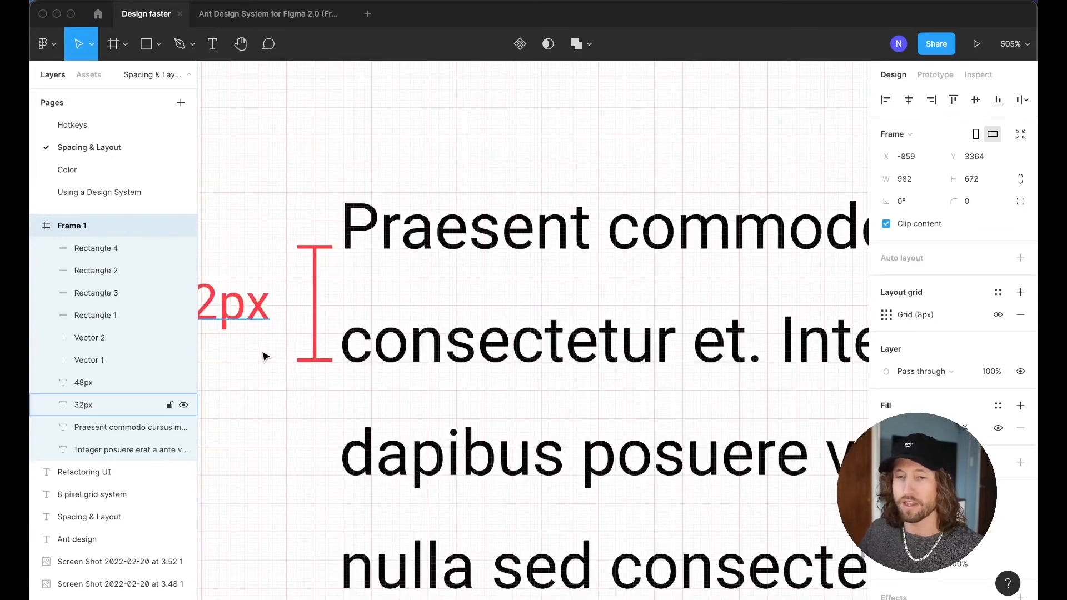
pyautogui.scroll(5, 262, 351)
pyautogui.scroll(-3, 263, 351)
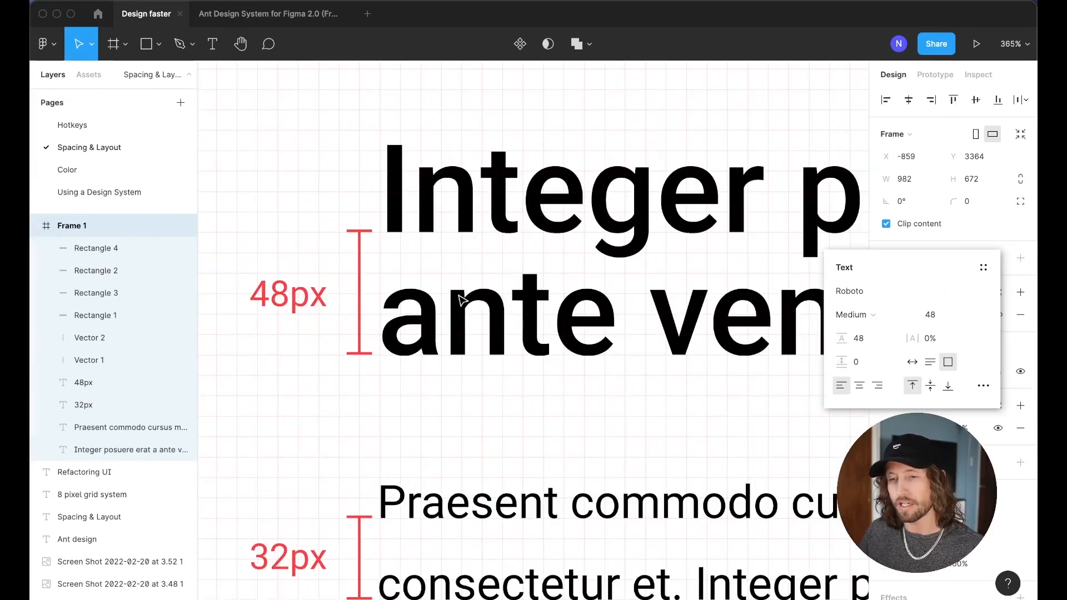
# Step: Inspect the heading's line height and compare the 48px and 32px spacing markers with the grid lines
pyautogui.click(461, 300)
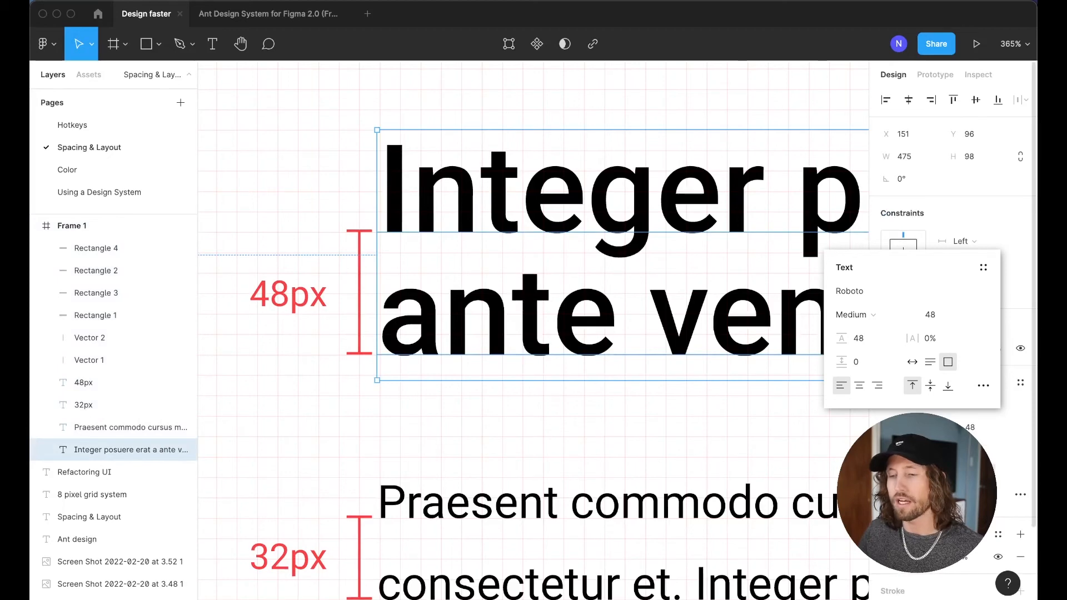
pyautogui.scroll(1, 246, 271)
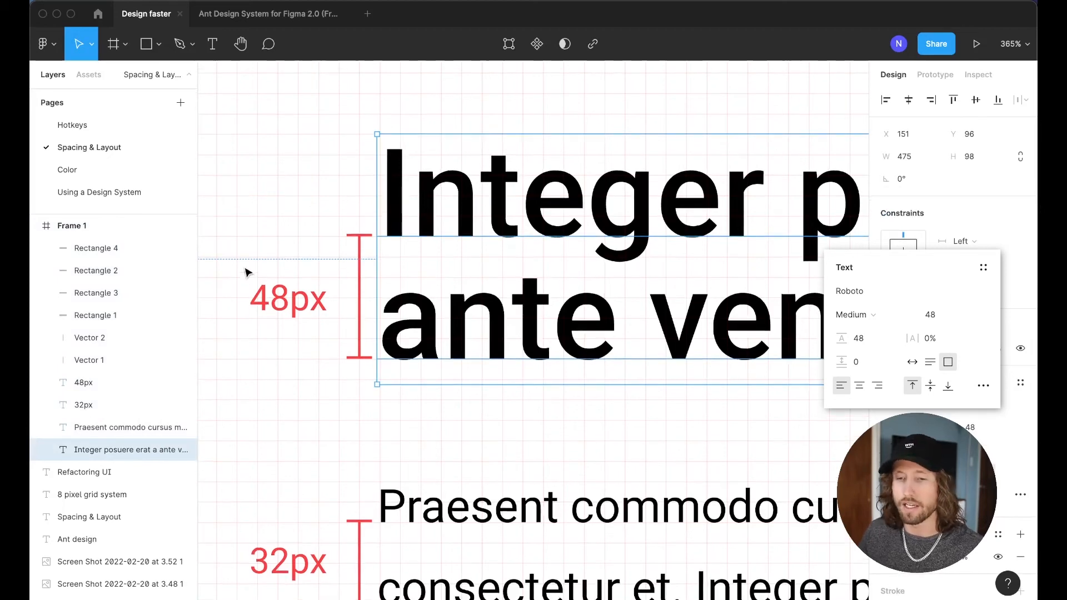
pyautogui.scroll(3, 245, 271)
pyautogui.click(289, 228)
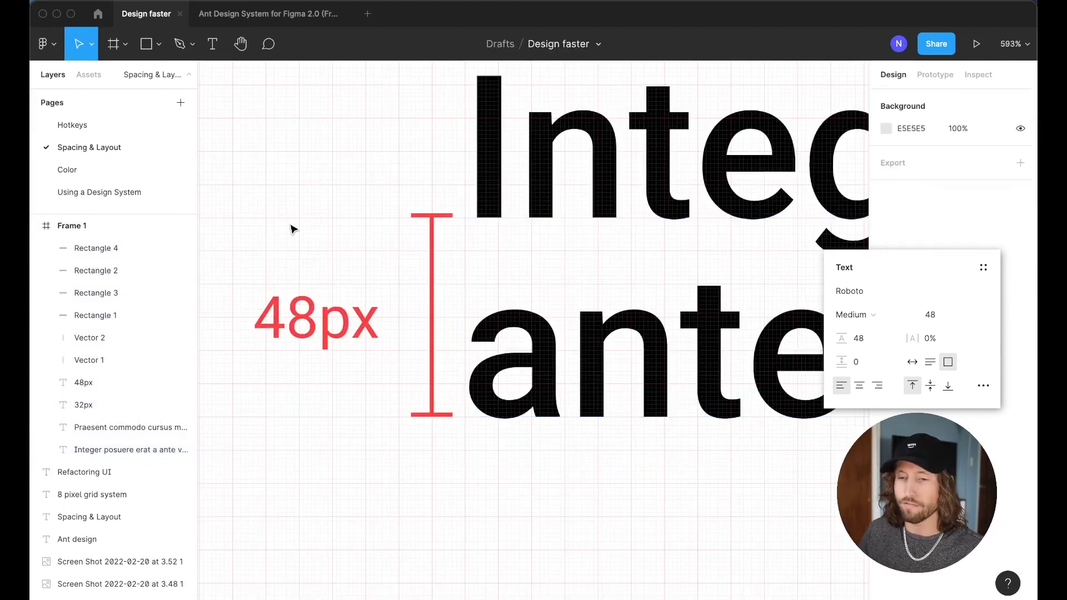
pyautogui.click(451, 217)
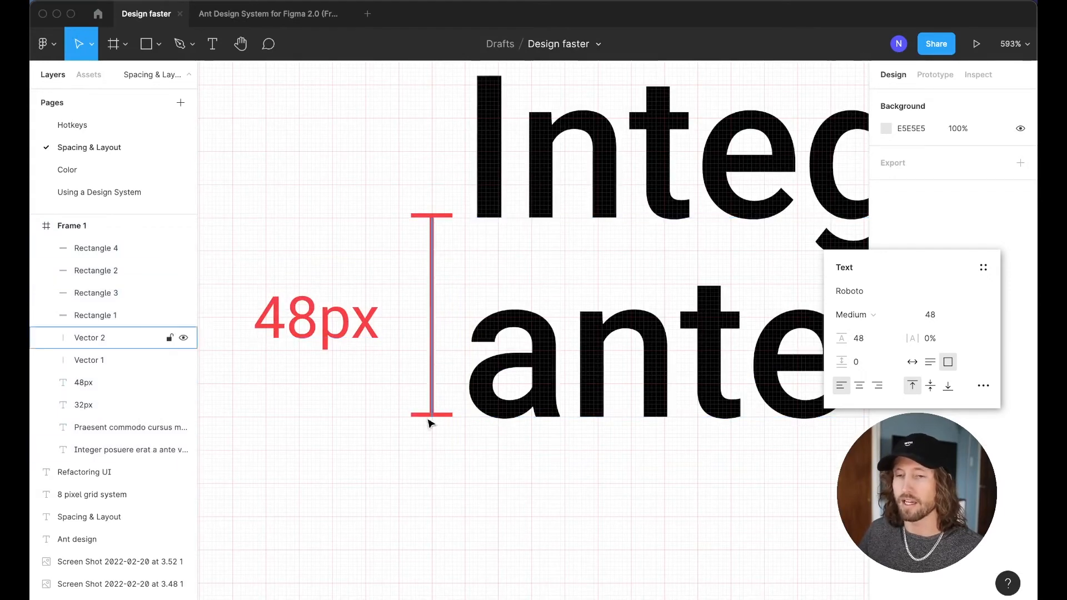
pyautogui.scroll(-3, 432, 442)
pyautogui.scroll(-6, 432, 441)
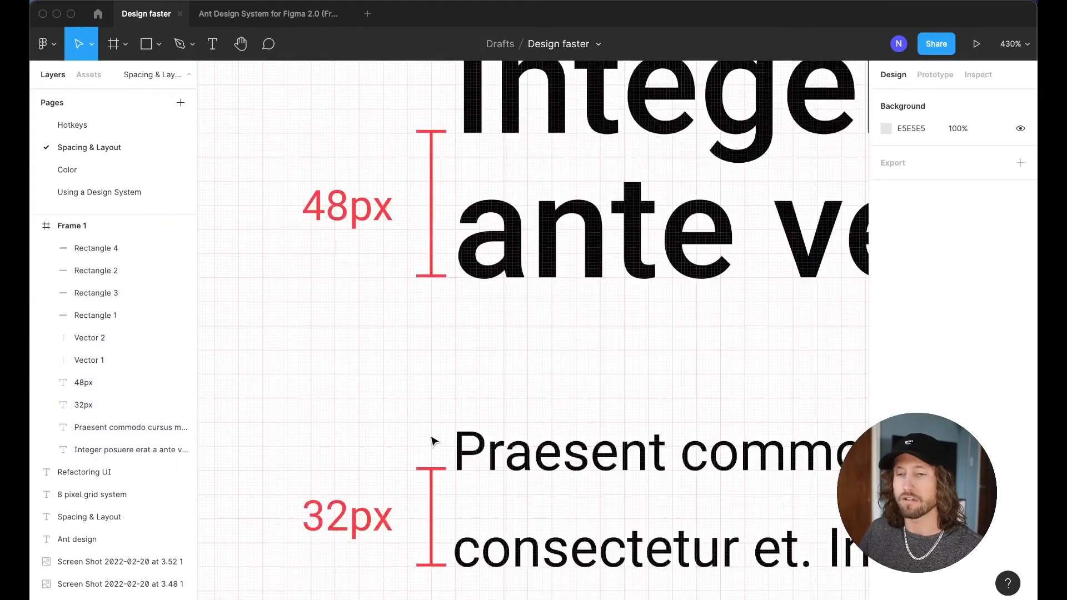
# Step: Check how the paragraph's 32px spacing marker and text lines align with the layout grid in Frame 1
pyautogui.scroll(-1, 434, 441)
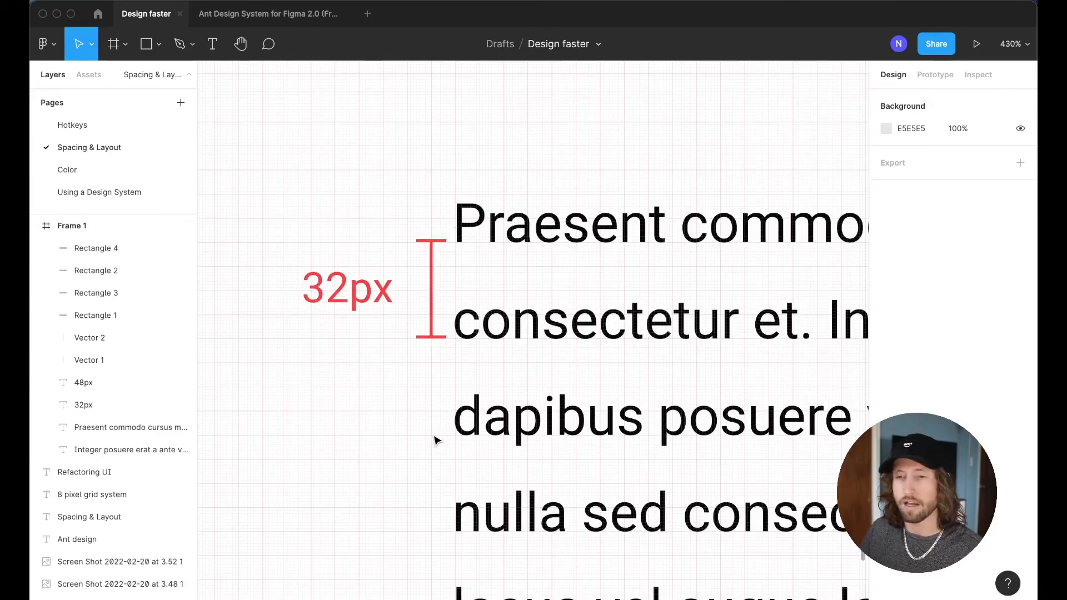
pyautogui.scroll(3, 404, 318)
pyautogui.scroll(2, 404, 318)
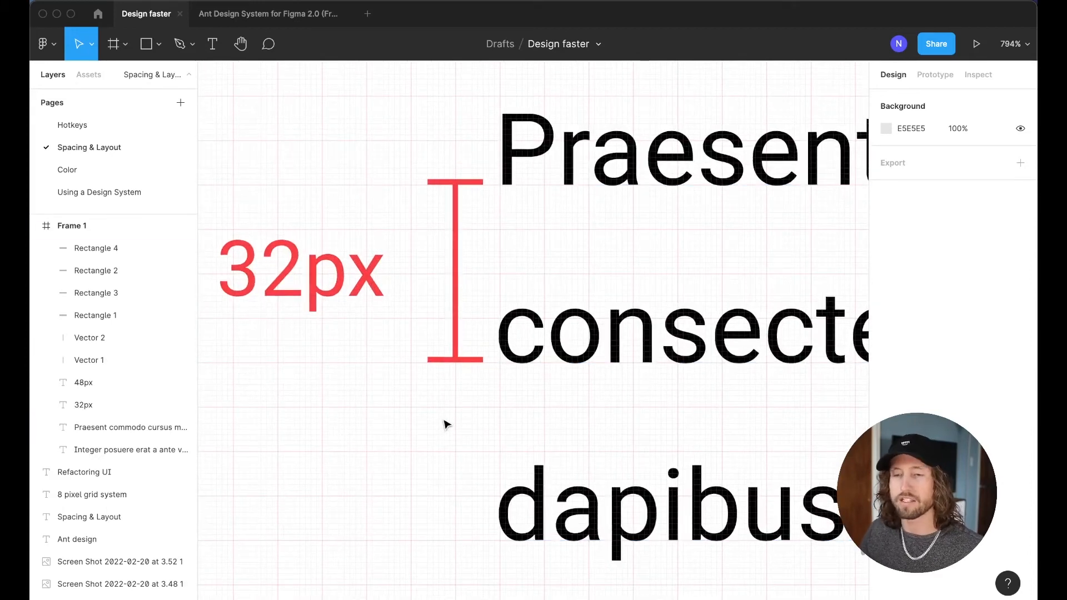
pyautogui.scroll(-5, 428, 431)
pyautogui.scroll(-2, 428, 431)
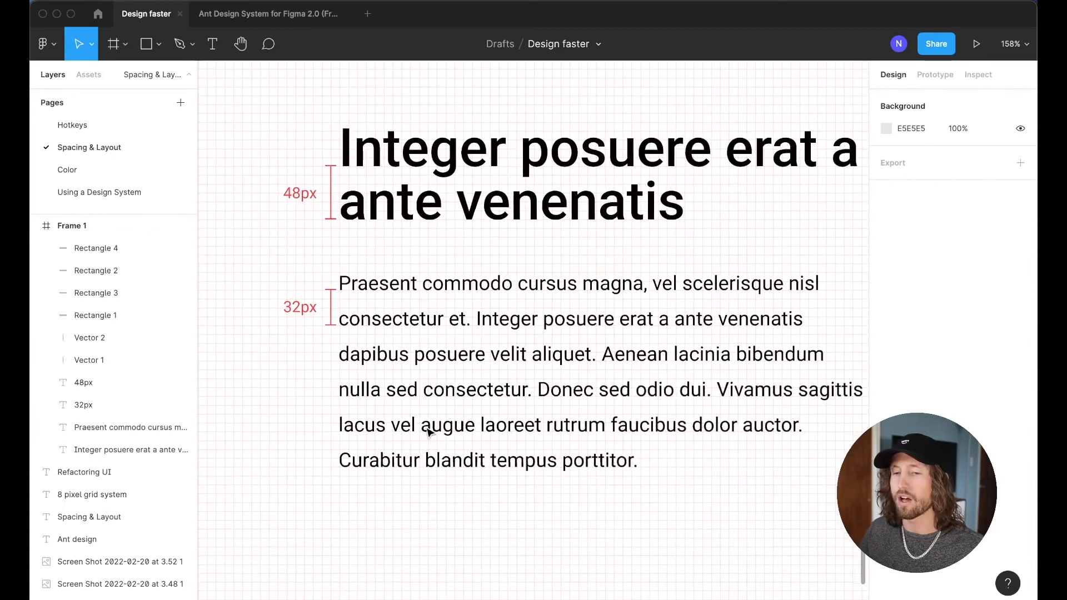
pyautogui.scroll(2, 428, 431)
pyautogui.hscroll(-2, 429, 431)
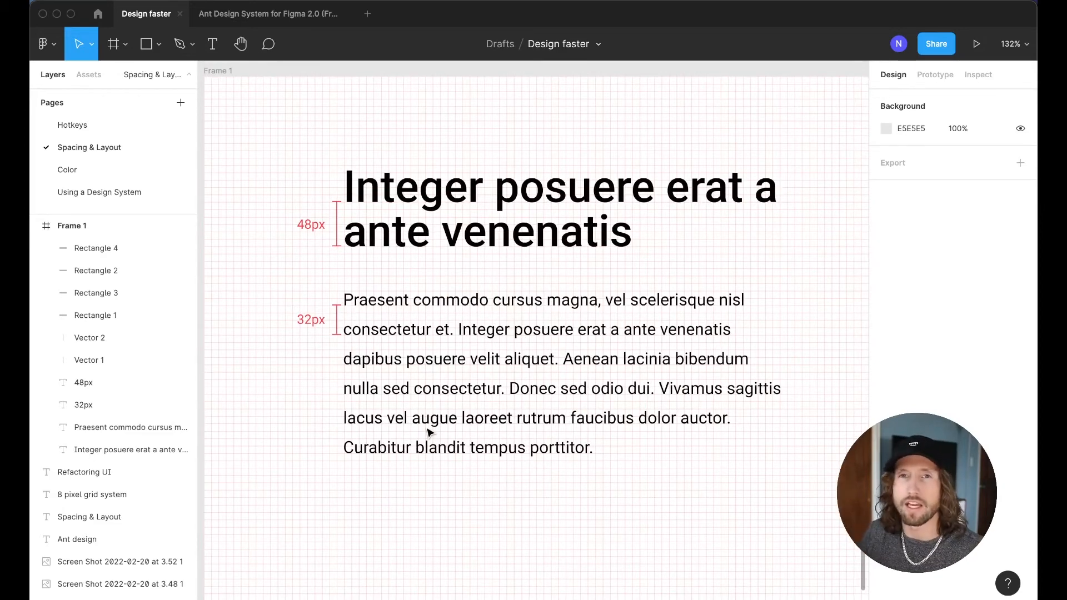
# Step: Switch to the Color page and open the blue square's fill color using the HSL color model
pyautogui.press('pagedown')
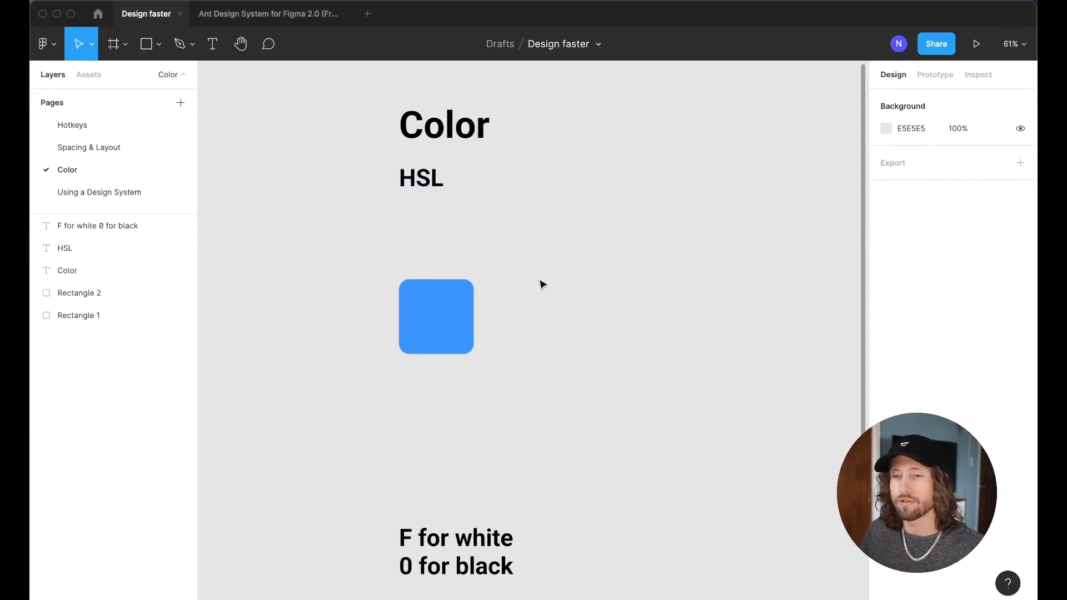
pyautogui.click(466, 316)
pyautogui.click(885, 292)
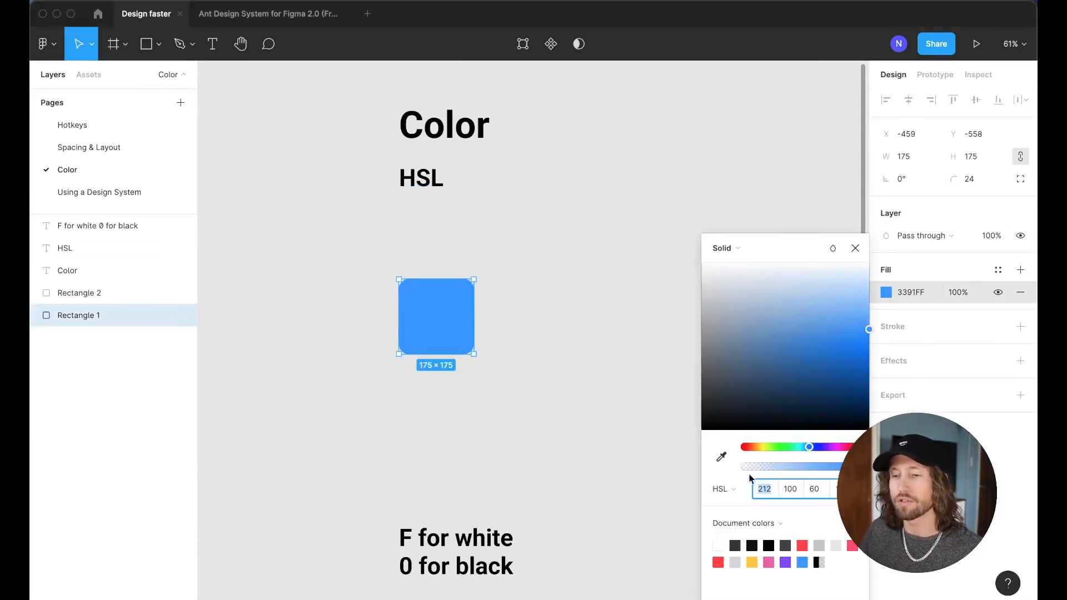
pyautogui.click(738, 488)
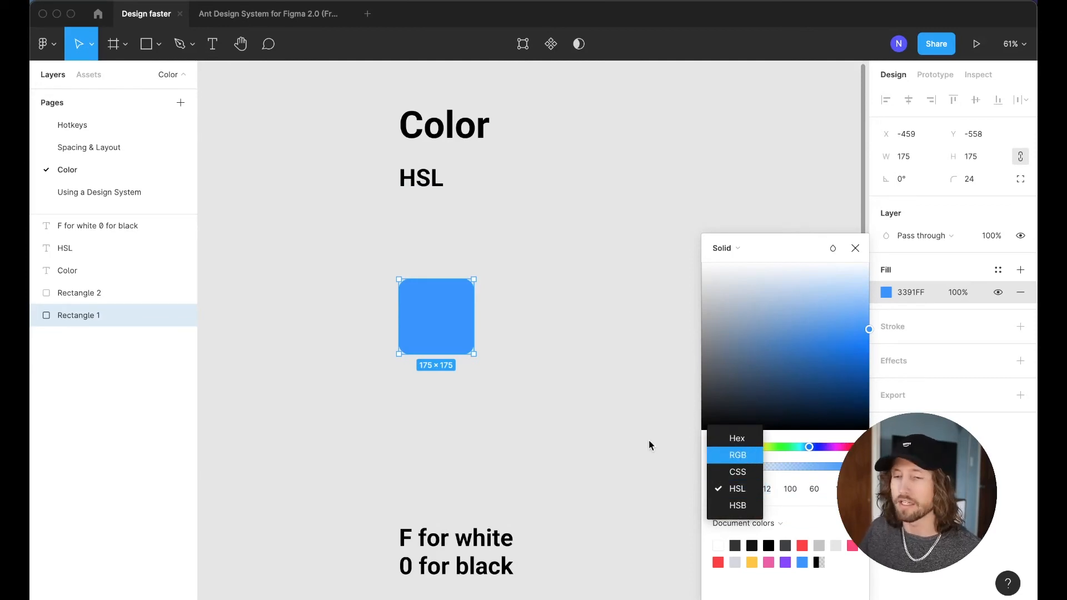
pyautogui.click(721, 488)
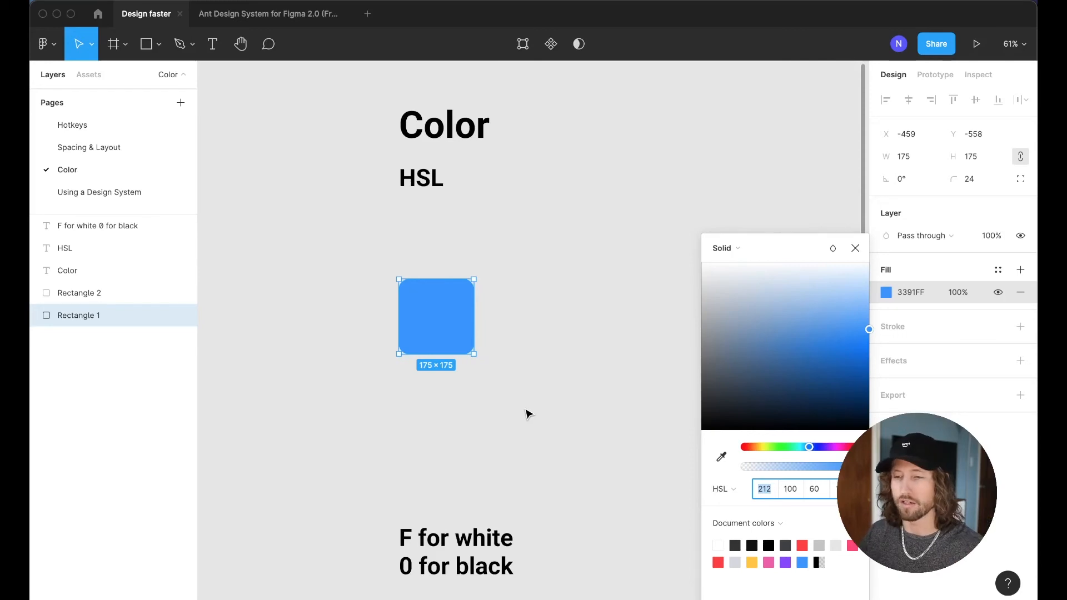
# Step: Lower the blue square's fill hue to 192 and bring it back to 212
pyautogui.hotkey('shift', 'Down')
pyautogui.hotkey('shift', 'Down')
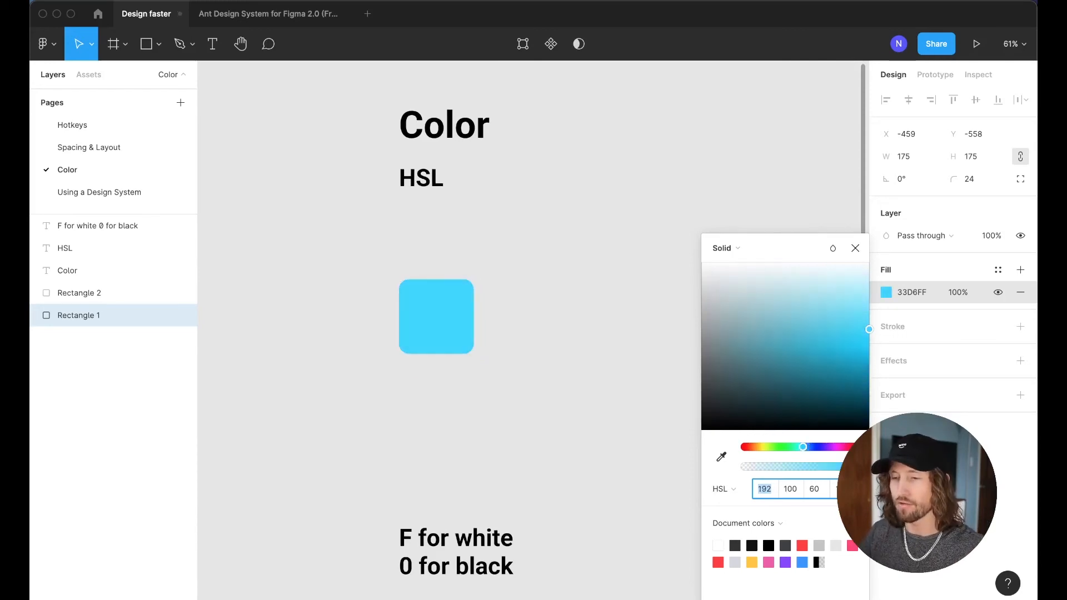
pyautogui.hotkey('shift', 'Up')
pyautogui.hotkey('shift', 'Up')
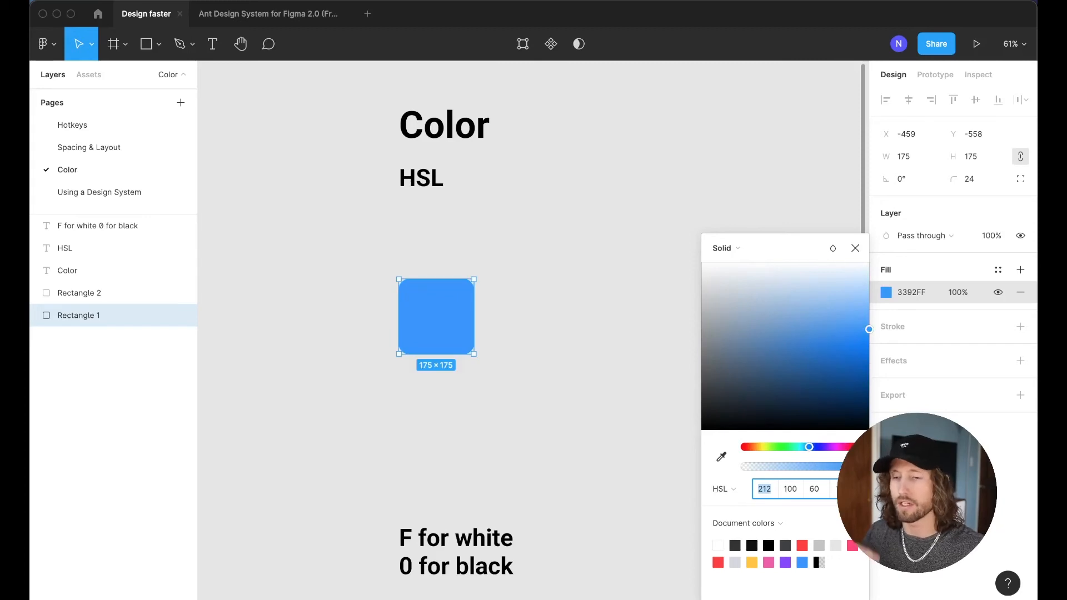
# Step: Reduce the blue square's fill saturation to 20 and restore it to 100
pyautogui.press('Tab')
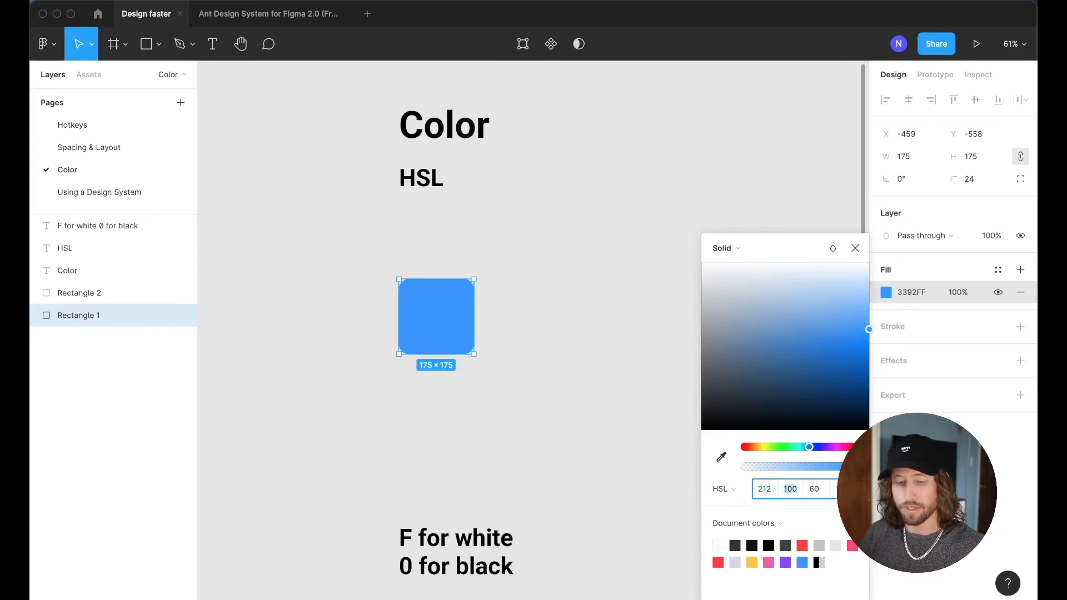
pyautogui.hotkey('shift', 'Down')
pyautogui.hotkey('shift', 'Down')
pyautogui.hotkey('shift', 'Down')
pyautogui.hotkey('shift', 'Down')
pyautogui.hotkey('shift', 'Down')
pyautogui.hotkey('shift', 'Down')
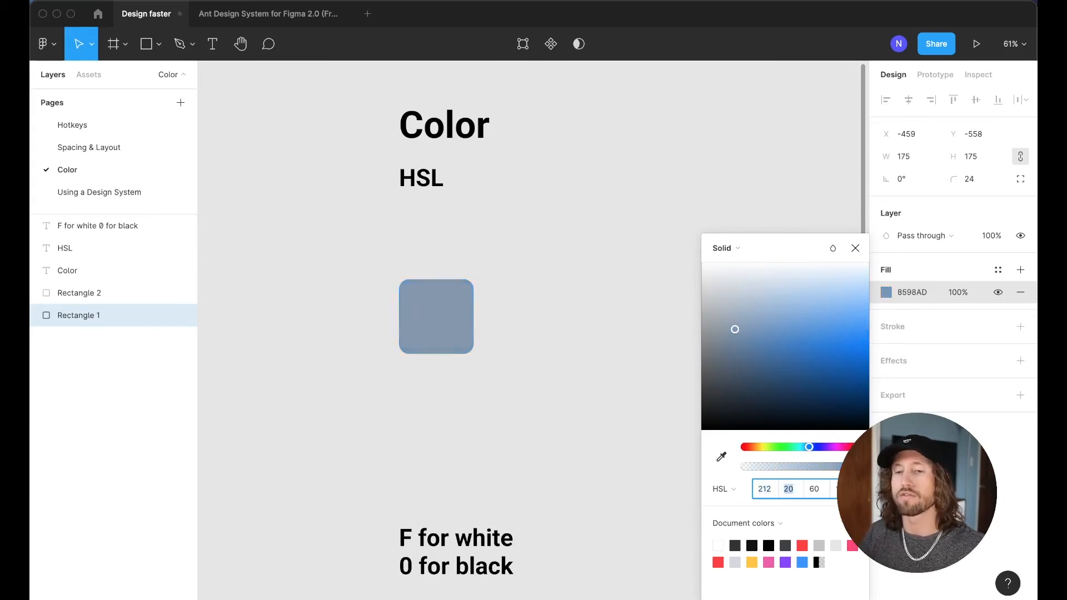
pyautogui.hotkey('shift', 'Up')
pyautogui.hotkey('shift', 'Up')
pyautogui.hotkey('shift', 'Up')
pyautogui.hotkey('shift', 'Up')
pyautogui.hotkey('shift', 'Up')
pyautogui.hotkey('shift', 'Up')
# Step: Darken the blue square's fill to a lightness of 10 and raise it to 100 for white
pyautogui.press('Tab')
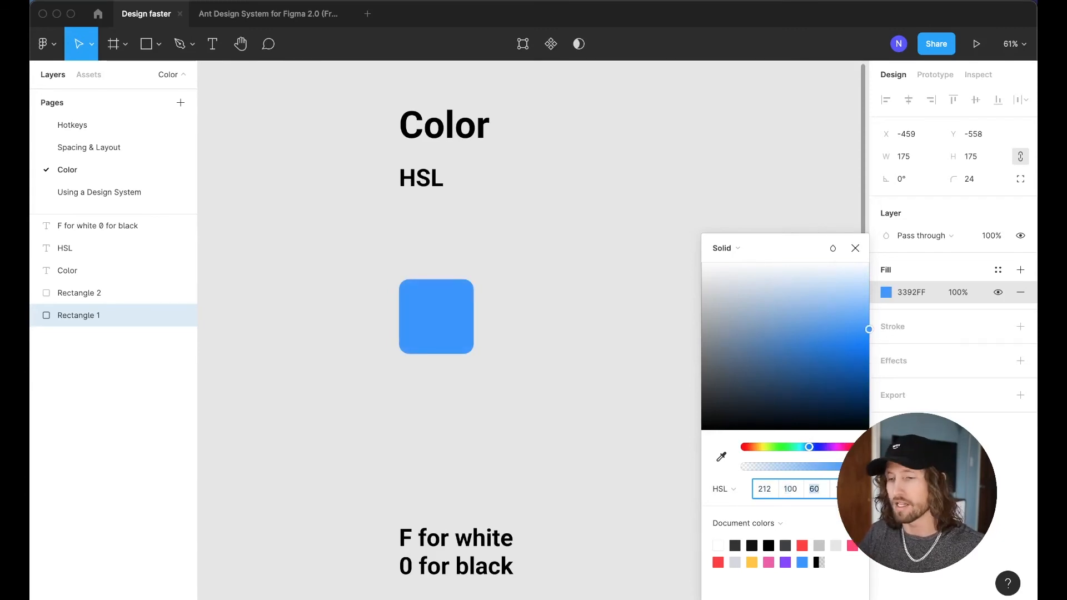
pyautogui.hotkey('shift', 'Down')
pyautogui.hotkey('shift', 'Down')
pyautogui.hotkey('shift', 'Down')
pyautogui.hotkey('shift', 'Down')
pyautogui.hotkey('shift', 'Down')
pyautogui.hotkey('shift', 'Down')
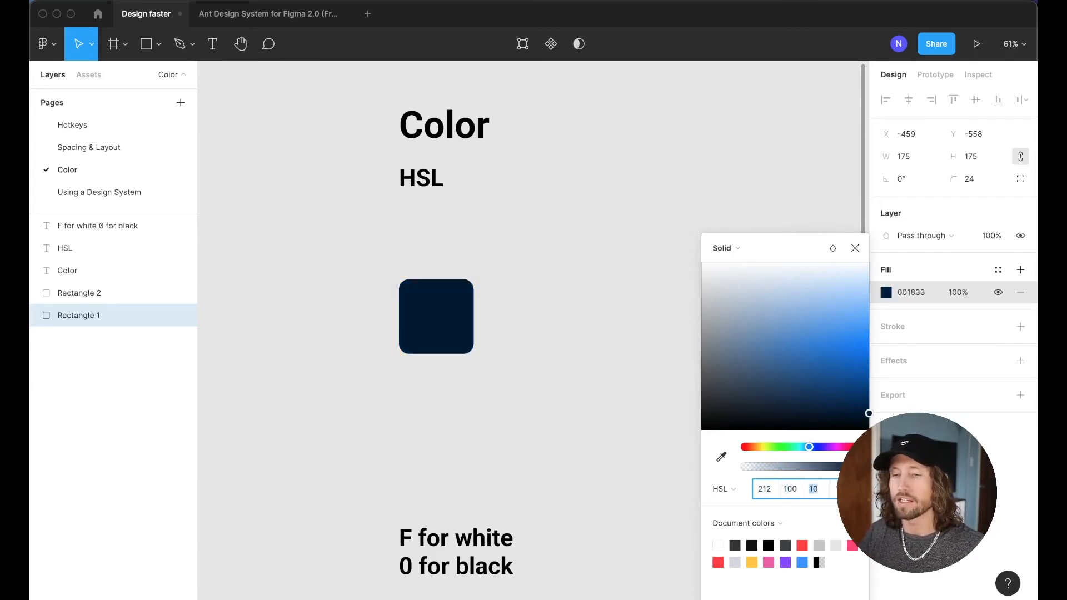
pyautogui.hotkey('shift', 'Up')
pyautogui.hotkey('shift', 'Up')
pyautogui.hotkey('shift', 'Up')
pyautogui.hotkey('shift', 'Up')
pyautogui.hotkey('shift', 'Up')
pyautogui.hotkey('shift', 'Up')
pyautogui.hotkey('shift', 'Up')
pyautogui.hotkey('shift', 'Up')
pyautogui.hotkey('shift', 'Up')
pyautogui.hotkey('shift', 'Up')
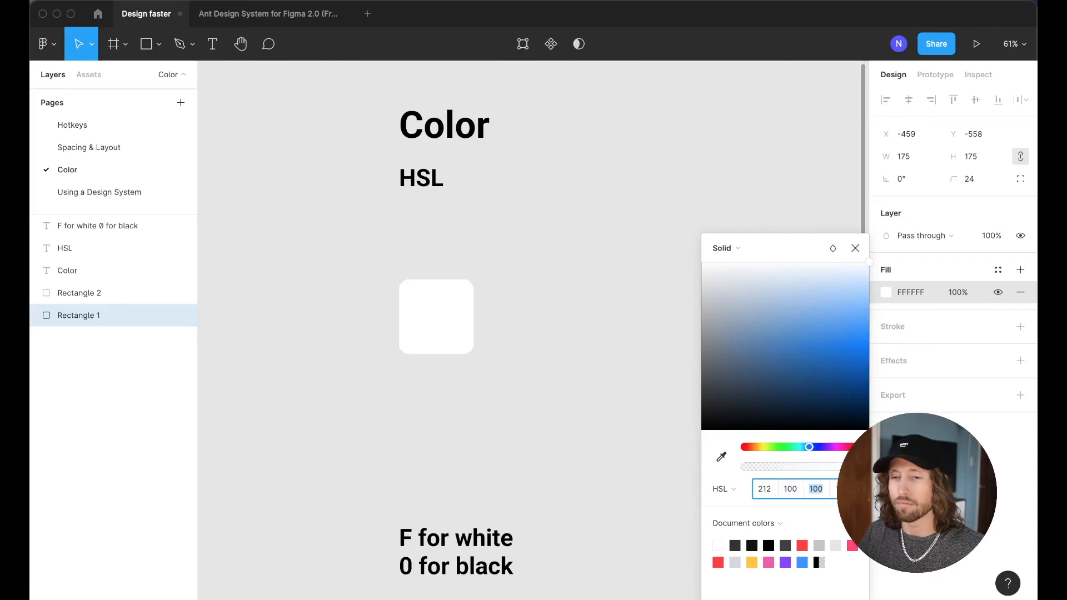
# Step: Drop the square's fill lightness to 0 for black and return it to 60
pyautogui.hotkey('shift', 'Down')
pyautogui.hotkey('shift', 'Down')
pyautogui.hotkey('shift', 'Down')
pyautogui.hotkey('shift', 'Down')
pyautogui.hotkey('shift', 'Down')
pyautogui.hotkey('shift', 'Down')
pyautogui.hotkey('shift', 'Down')
pyautogui.hotkey('shift', 'Down')
pyautogui.hotkey('shift', 'Down')
pyautogui.hotkey('shift', 'Down')
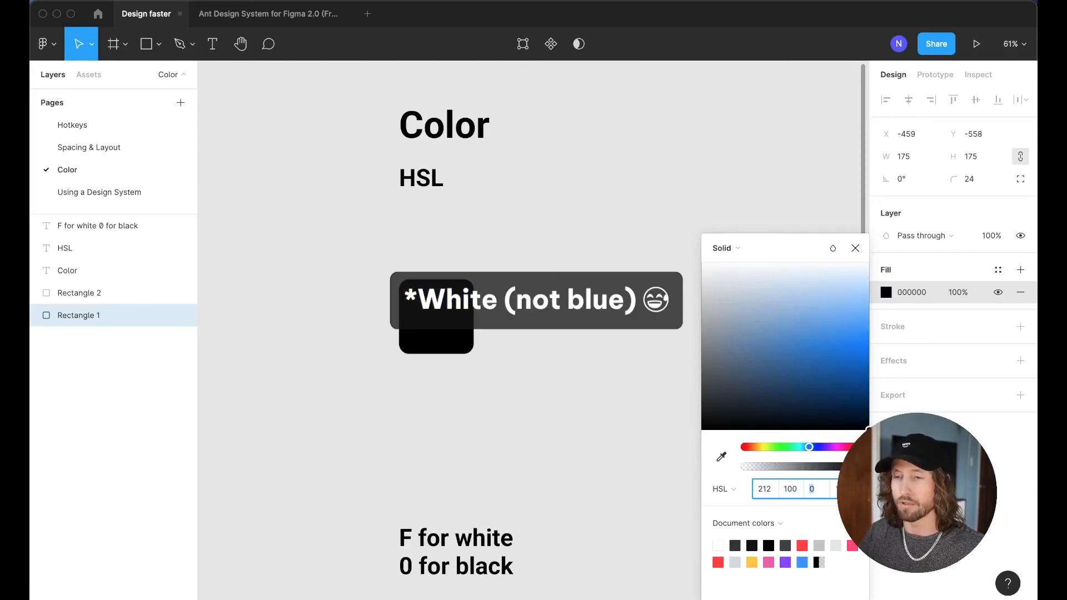
pyautogui.hotkey('shift', 'Up')
pyautogui.hotkey('shift', 'Up')
pyautogui.hotkey('shift', 'Up')
pyautogui.hotkey('shift', 'Up')
pyautogui.hotkey('shift', 'Up')
pyautogui.hotkey('shift', 'Up')
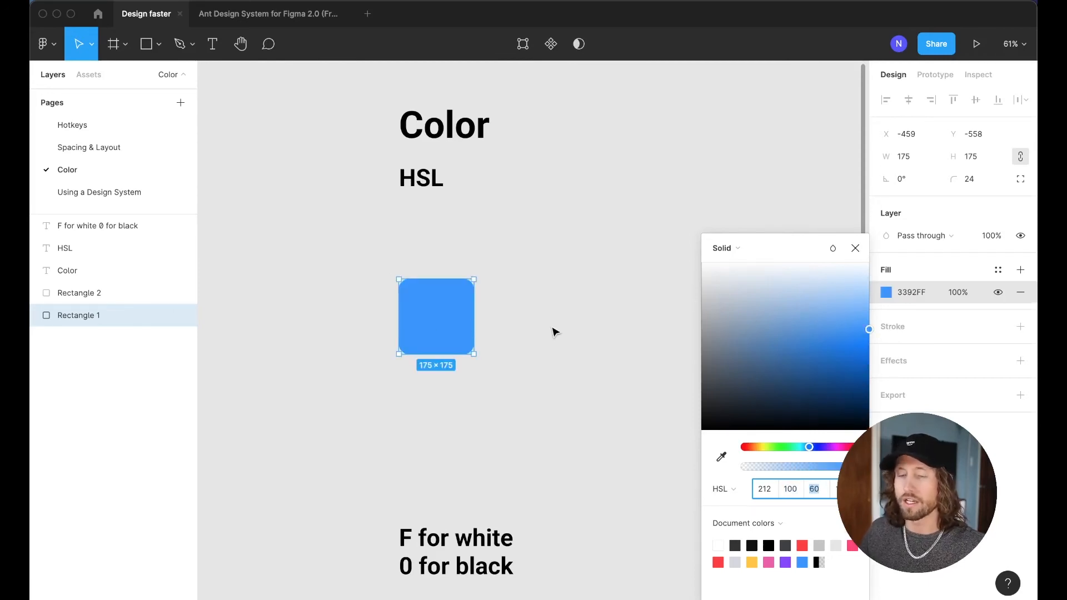
# Step: Duplicate the blue square and place the copy directly to its left on the canvas
pyautogui.click(552, 328)
pyautogui.hscroll(-1, 464, 315)
pyautogui.hscroll(-2, 459, 316)
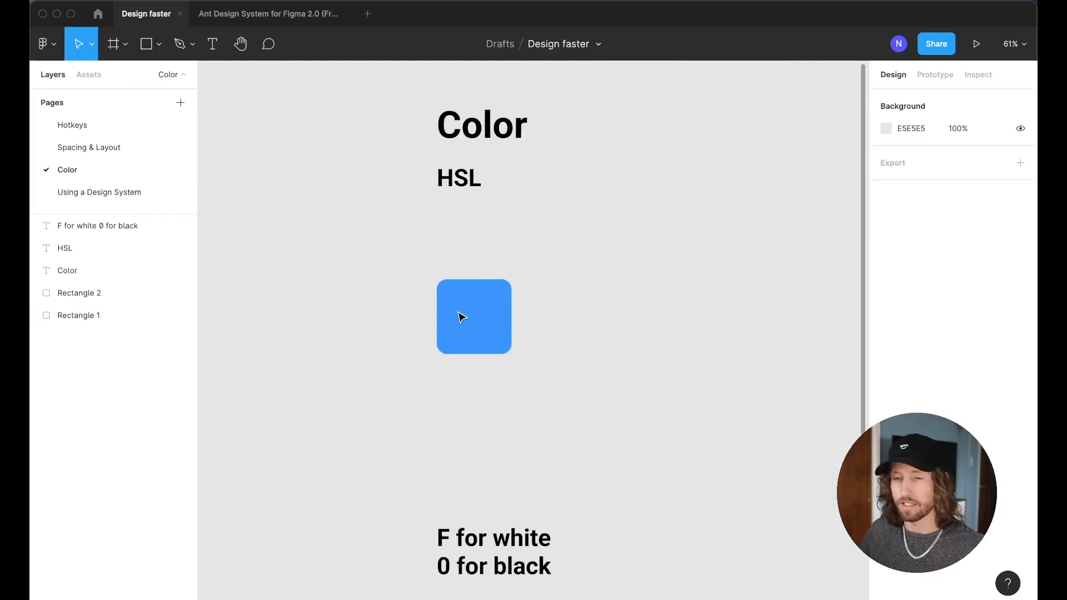
pyautogui.moveTo(494, 317); pyautogui.dragTo(399, 317)
# Step: Darken the copied square's fill by setting its HSL lightness to 50 and saturation to 80
pyautogui.click(886, 292)
pyautogui.press('Tab')
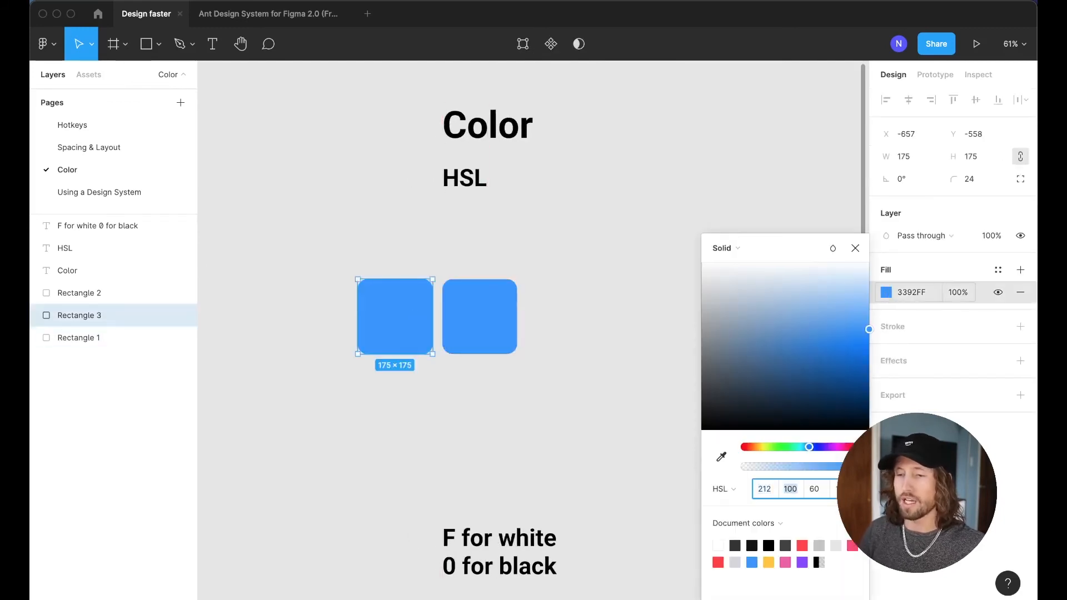
pyautogui.press('Tab')
pyautogui.hotkey('shift', 'Down')
pyautogui.hotkey('shift', 'Down')
pyautogui.hotkey('shift', 'Up')
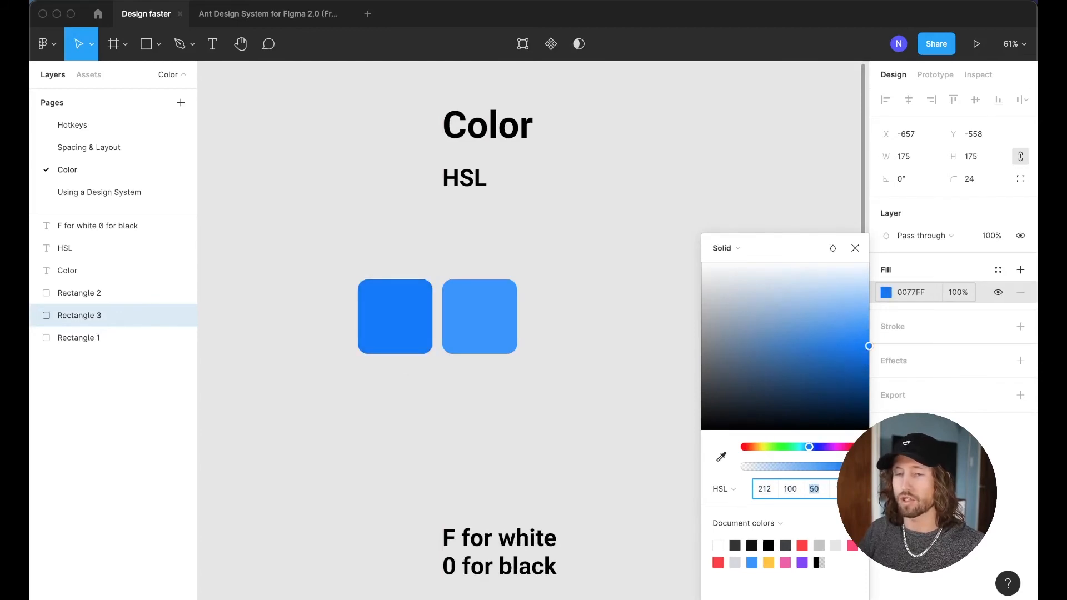
pyautogui.hotkey('shift', 'Tab')
pyautogui.hotkey('shift', 'Down')
pyautogui.hotkey('shift', 'Down')
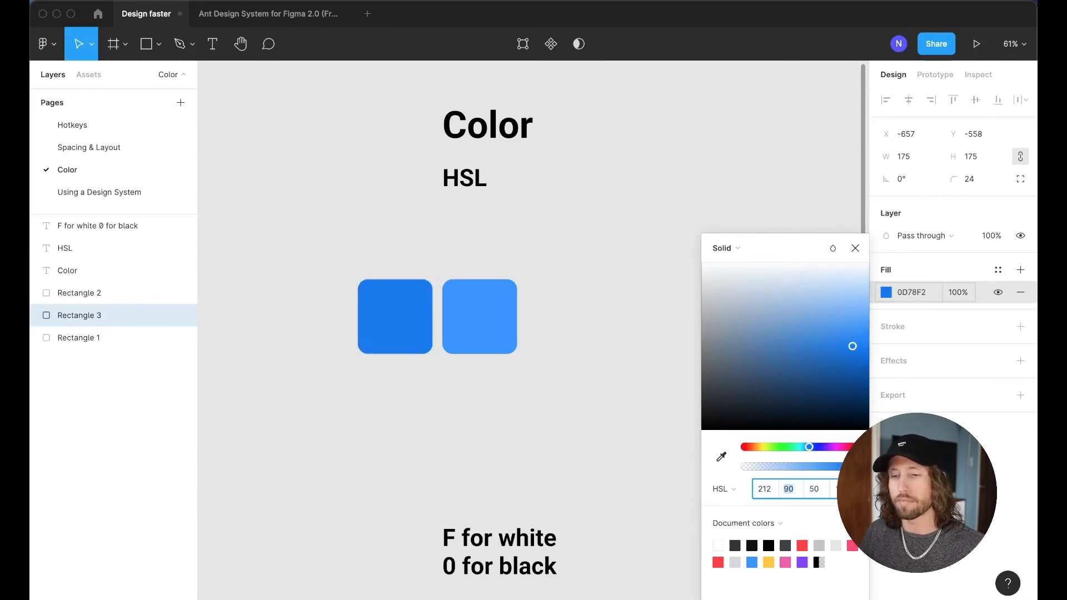
pyautogui.click(382, 302)
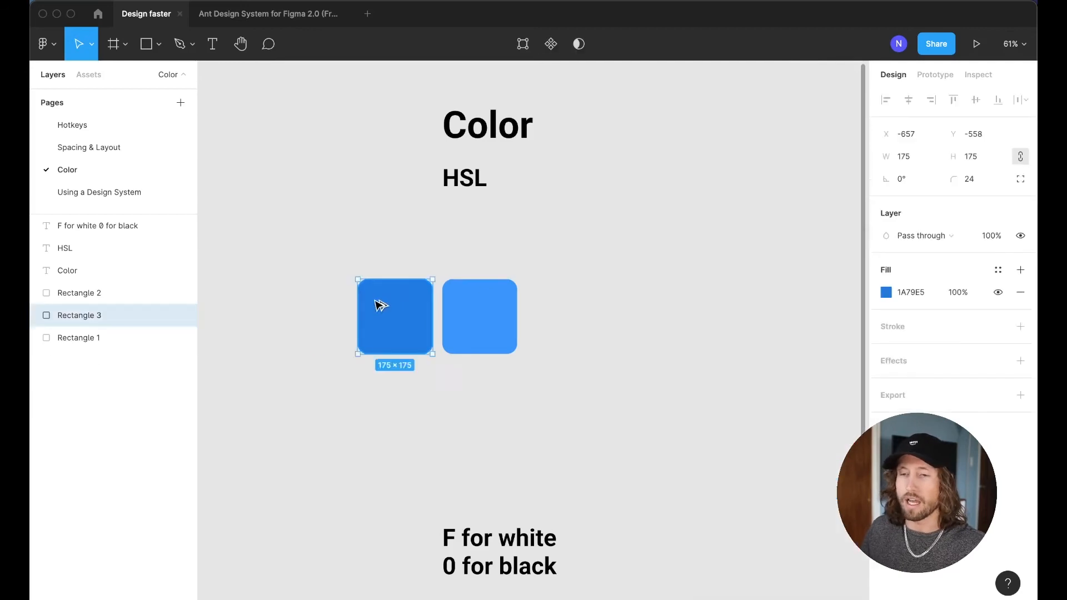
# Step: Duplicate the darker blue square to its left and set the copy's HSL saturation to 60 and lightness to 40
pyautogui.moveTo(382, 302); pyautogui.dragTo(303, 302)
pyautogui.click(885, 292)
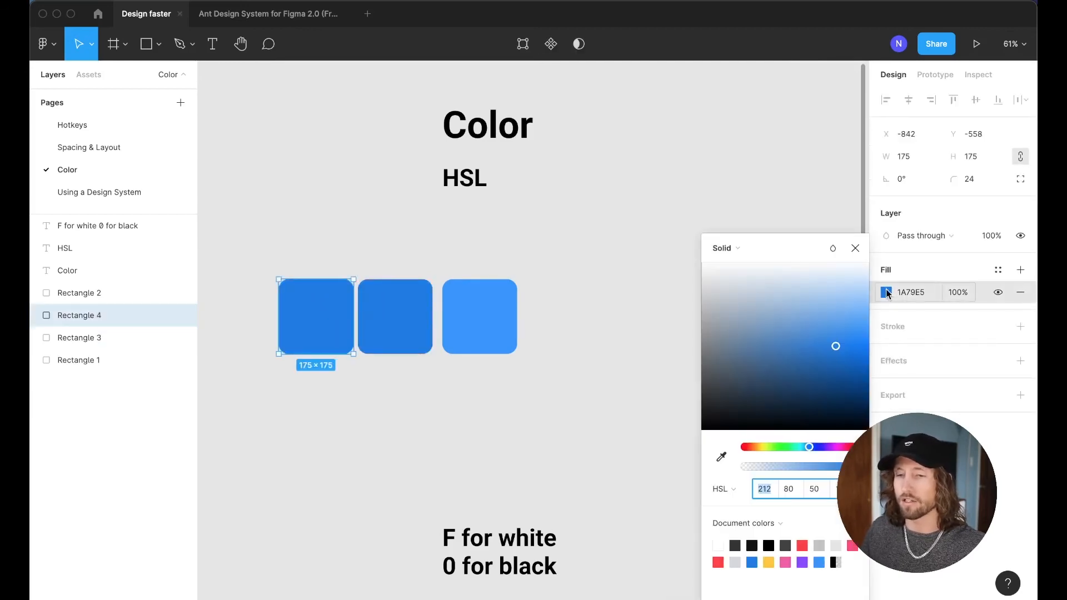
pyautogui.press('Tab')
pyautogui.hotkey('shift', 'Down')
pyautogui.hotkey('shift', 'Down')
pyautogui.press('Tab')
pyautogui.hotkey('shift', 'Down')
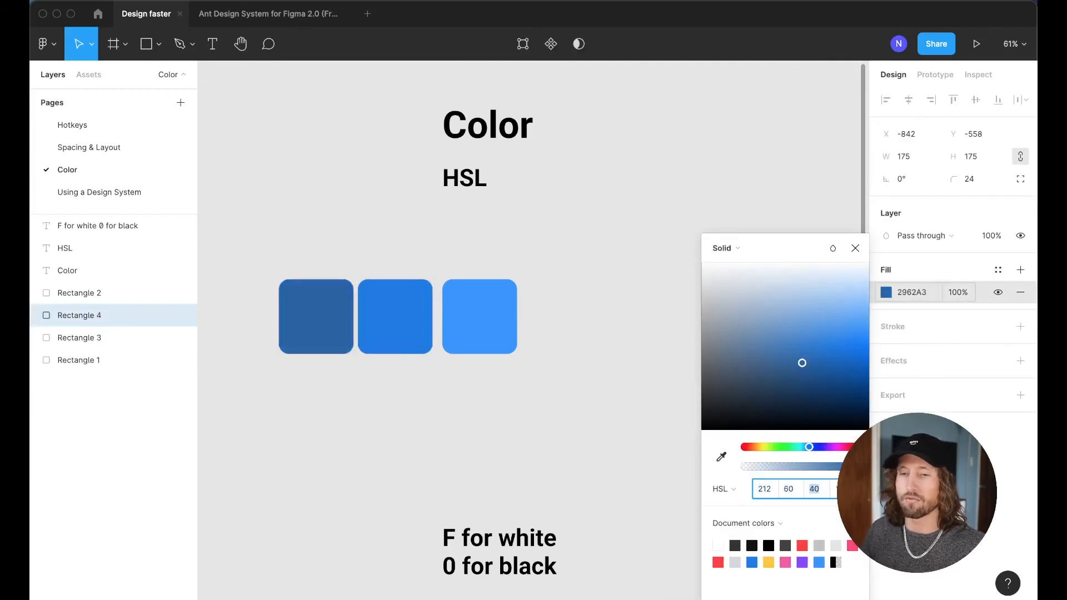
pyautogui.click(495, 253)
# Step: Duplicate the original blue square to its right and set the copy's fill lightness to 70
pyautogui.moveTo(506, 325); pyautogui.dragTo(576, 324)
pyautogui.click(886, 293)
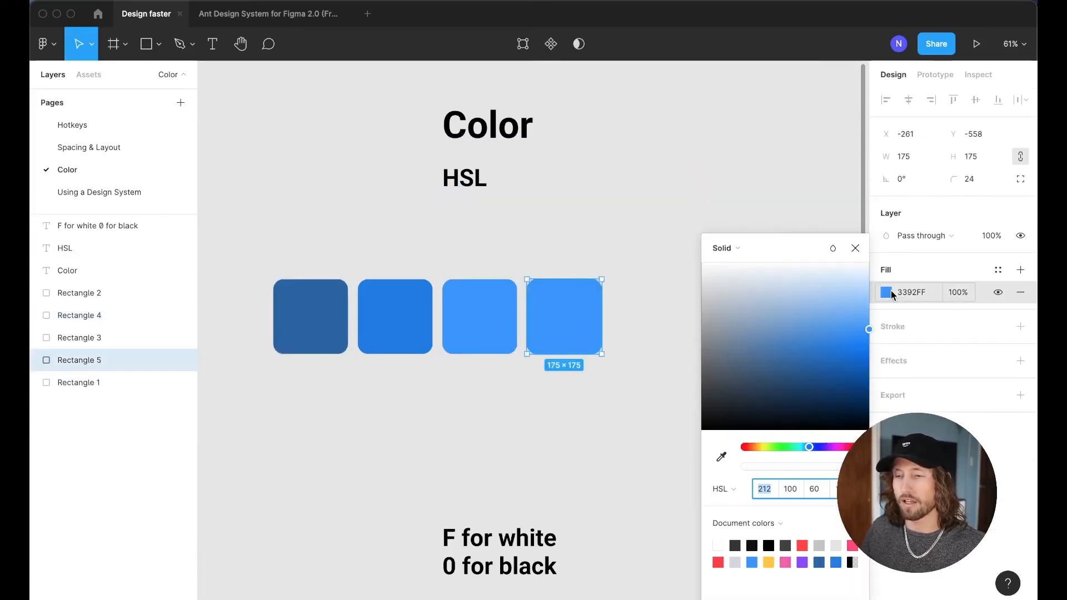
pyautogui.press('Tab')
pyautogui.press('Tab')
pyautogui.hotkey('shift', 'Up')
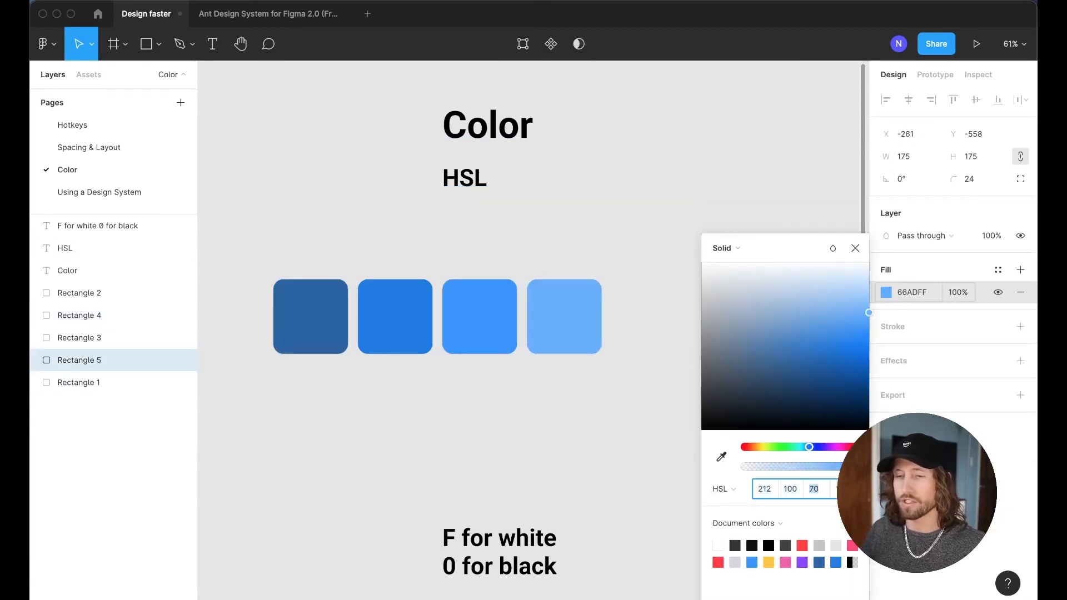
pyautogui.click(500, 250)
# Step: Duplicate the lightest blue square to its right and make the copy's fill one shade lighter
pyautogui.moveTo(559, 315); pyautogui.dragTo(649, 316)
pyautogui.click(893, 294)
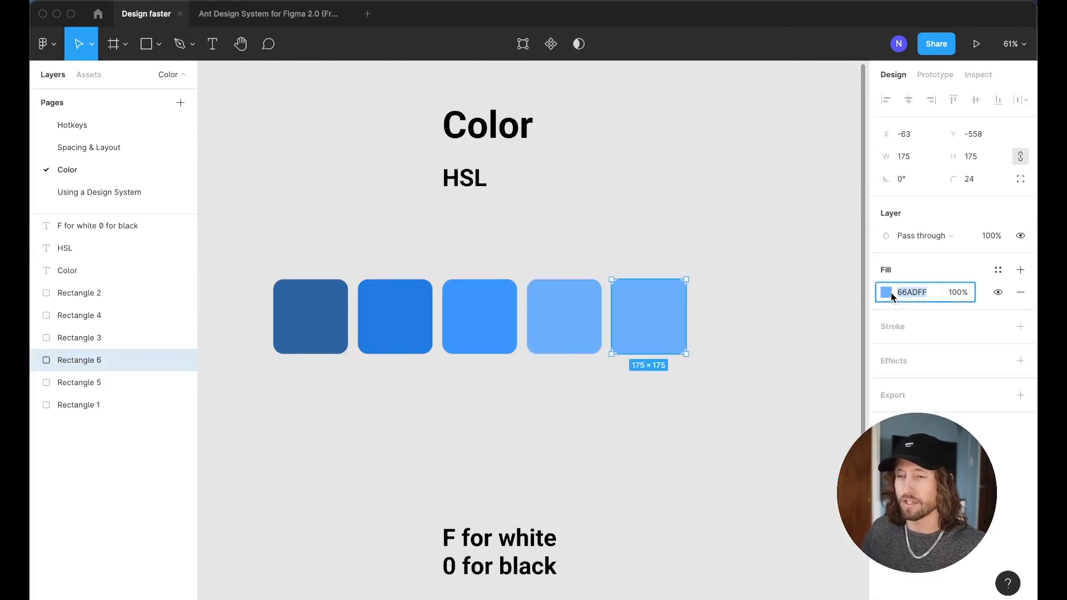
pyautogui.click(889, 293)
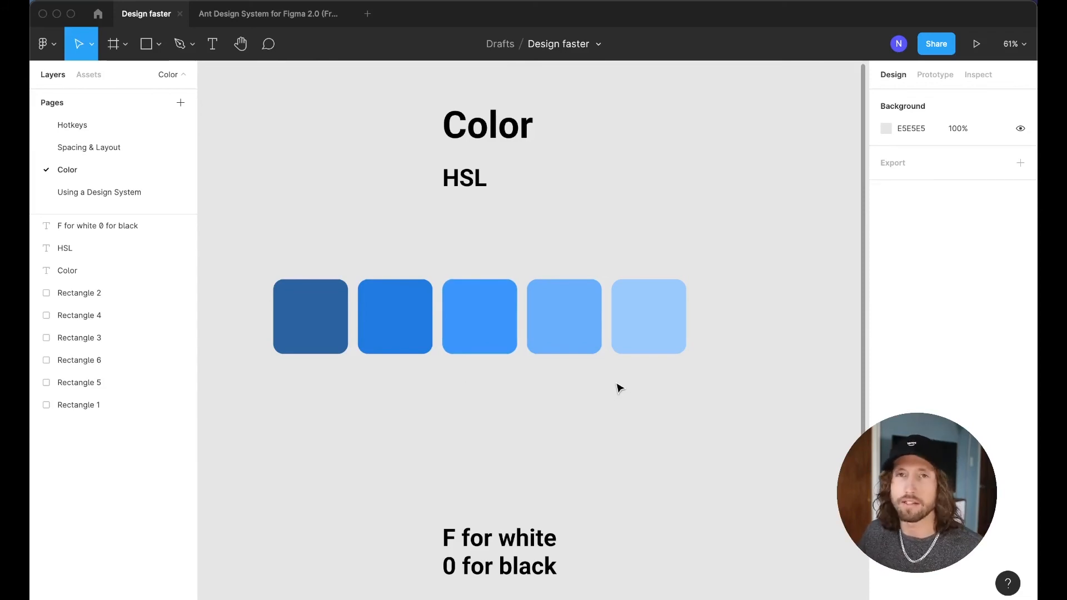
# Step: Select the black square below the "F for white 0 for black" text and set its fill to white with the shorthand F
pyautogui.scroll(-2, 620, 387)
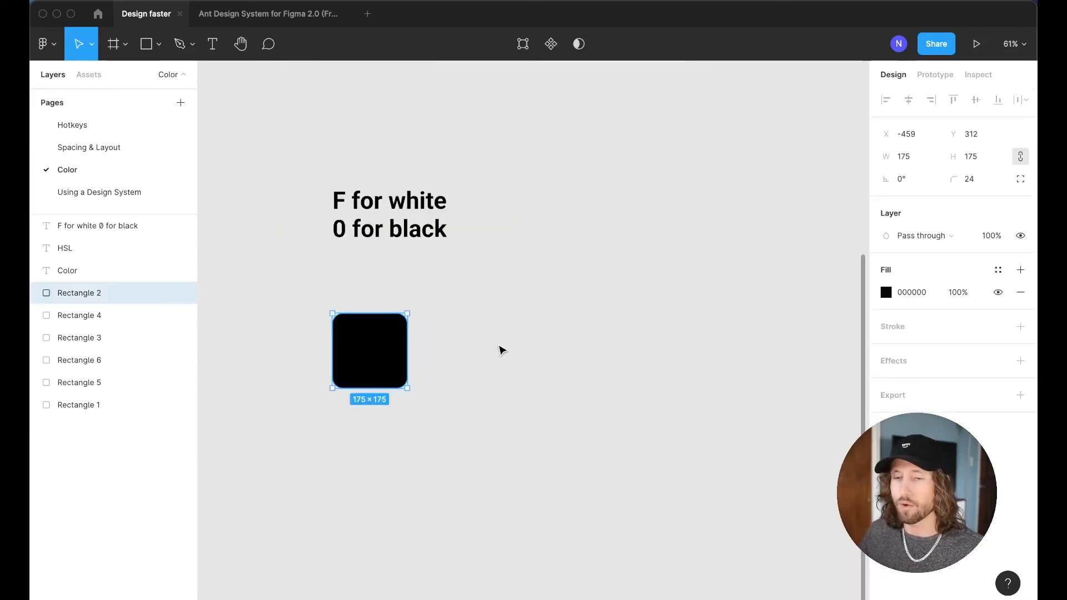
pyautogui.scroll(2, 500, 349)
pyautogui.click(896, 296)
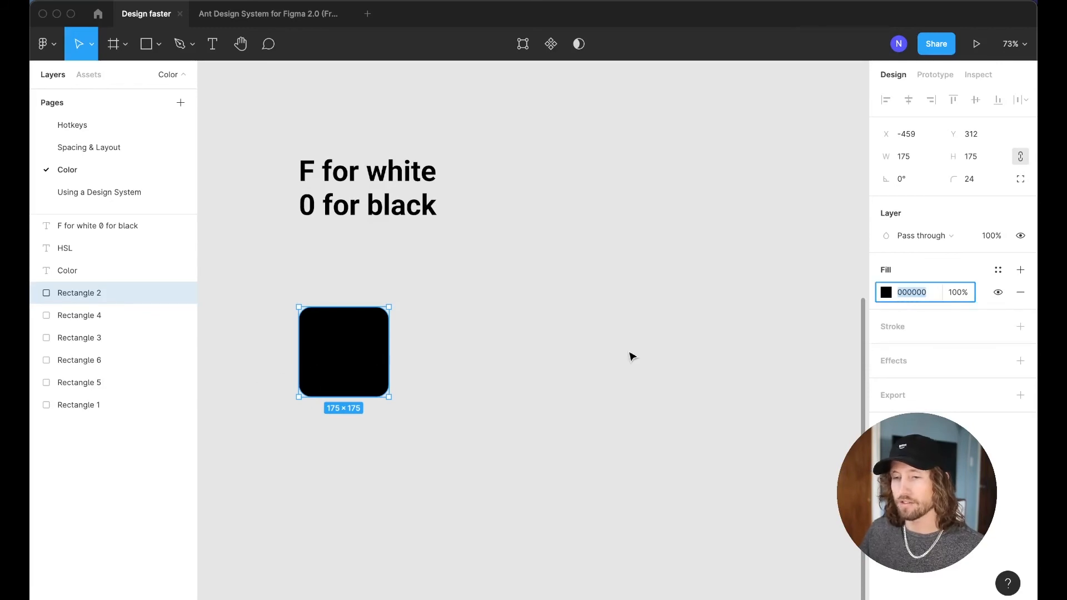
pyautogui.write('F')
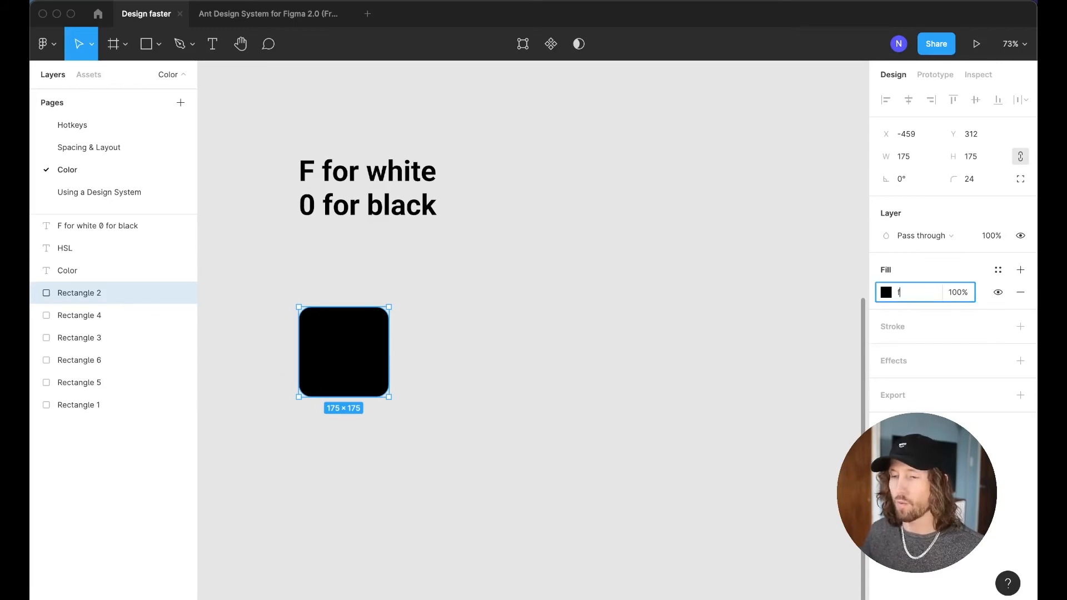
pyautogui.press('Return')
# Step: Set the square's fill to black with the shorthand 0
pyautogui.click(927, 293)
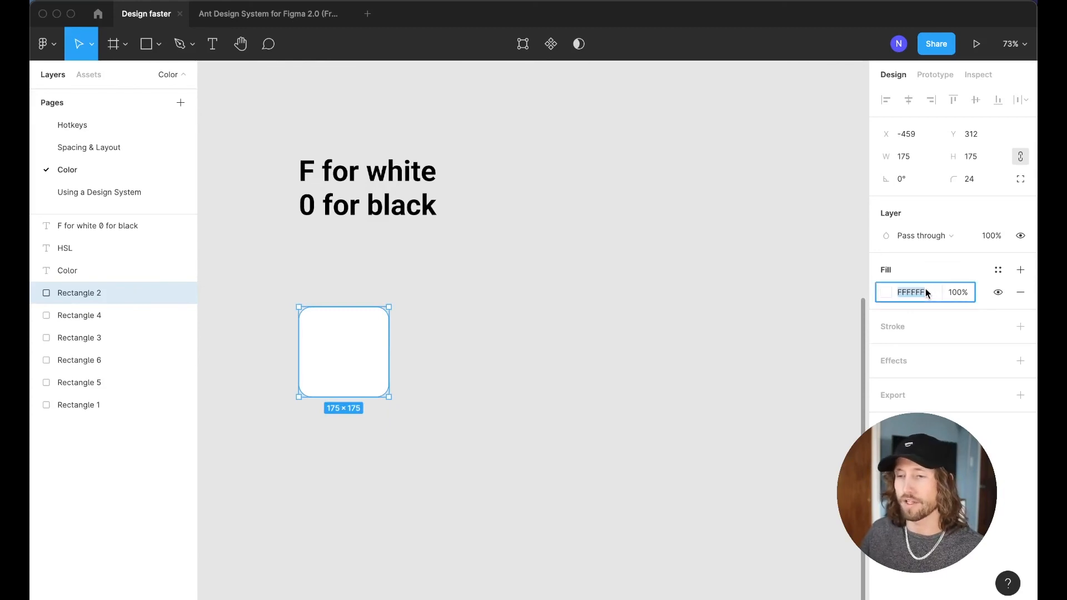
pyautogui.write('0')
pyautogui.press('Return')
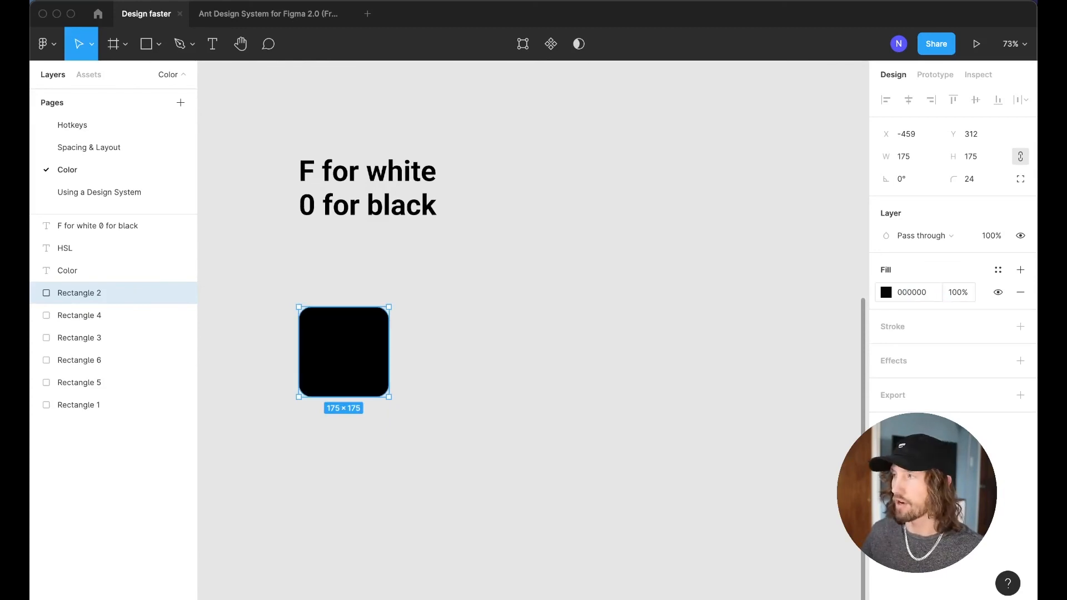
# Step: Set the square's fill to 121212 with the two-digit shorthand 12
pyautogui.click(921, 292)
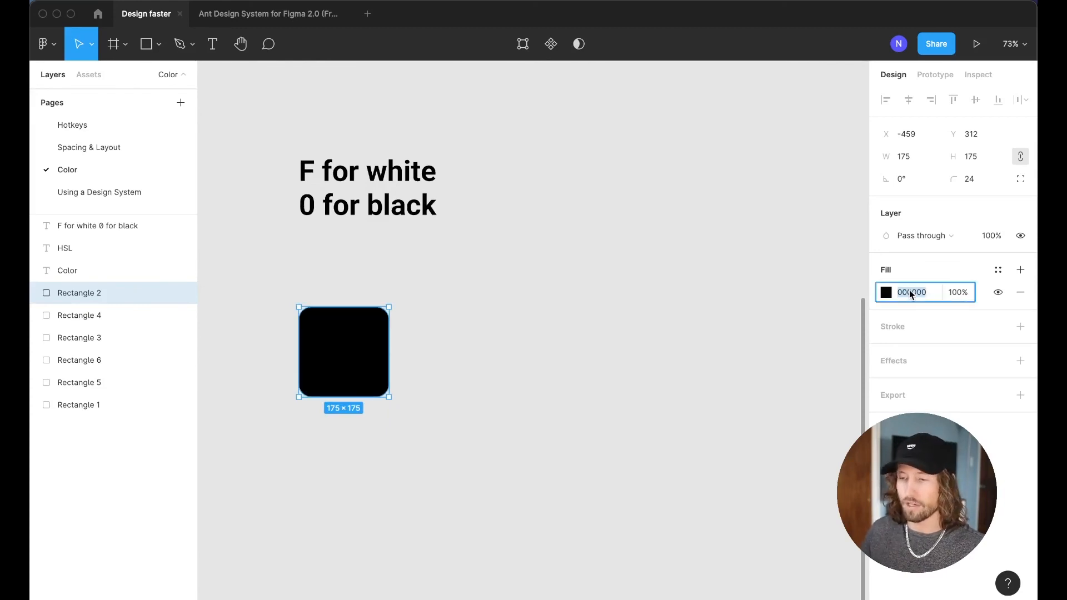
pyautogui.write('12')
pyautogui.press('Return')
pyautogui.click(929, 293)
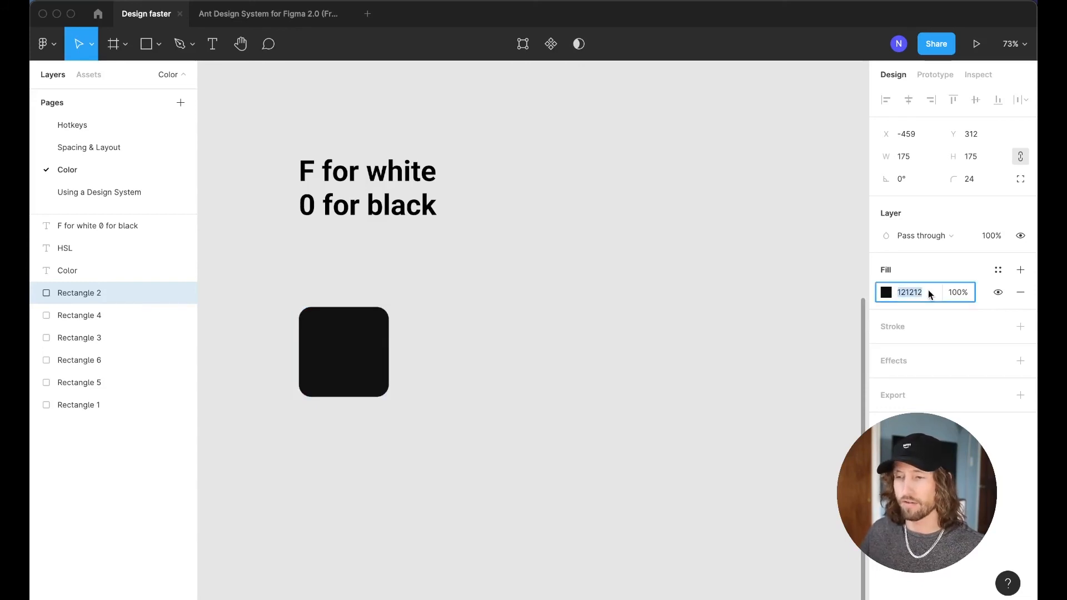
# Step: Set the square's fill to 181818 with the shorthand 18 and to 555555 with the shorthand 5, and deselect it
pyautogui.write('18')
pyautogui.press('Return')
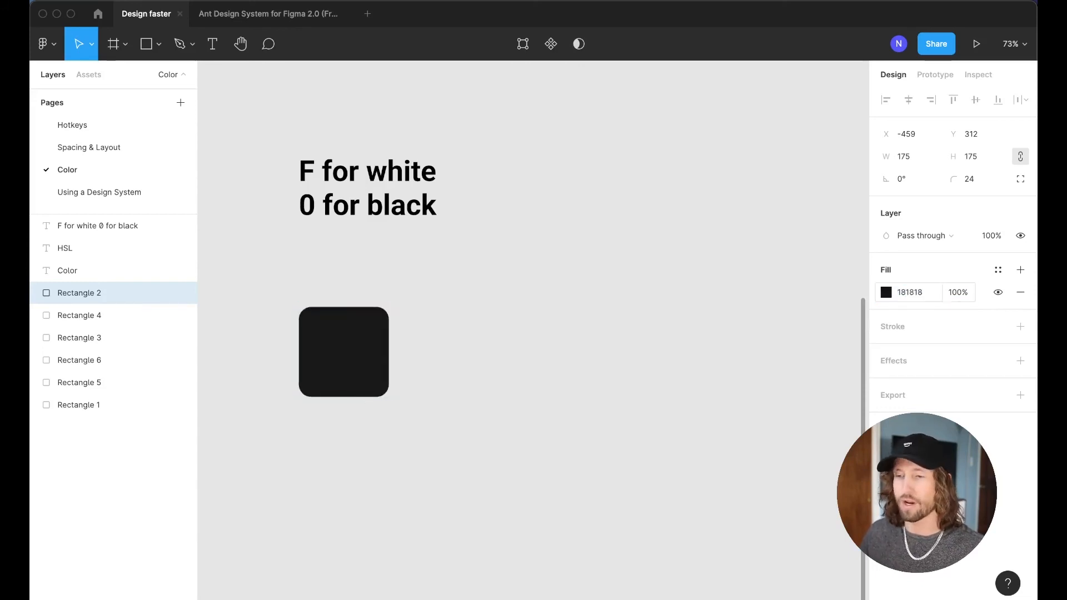
pyautogui.click(910, 294)
pyautogui.write('5')
pyautogui.press('Return')
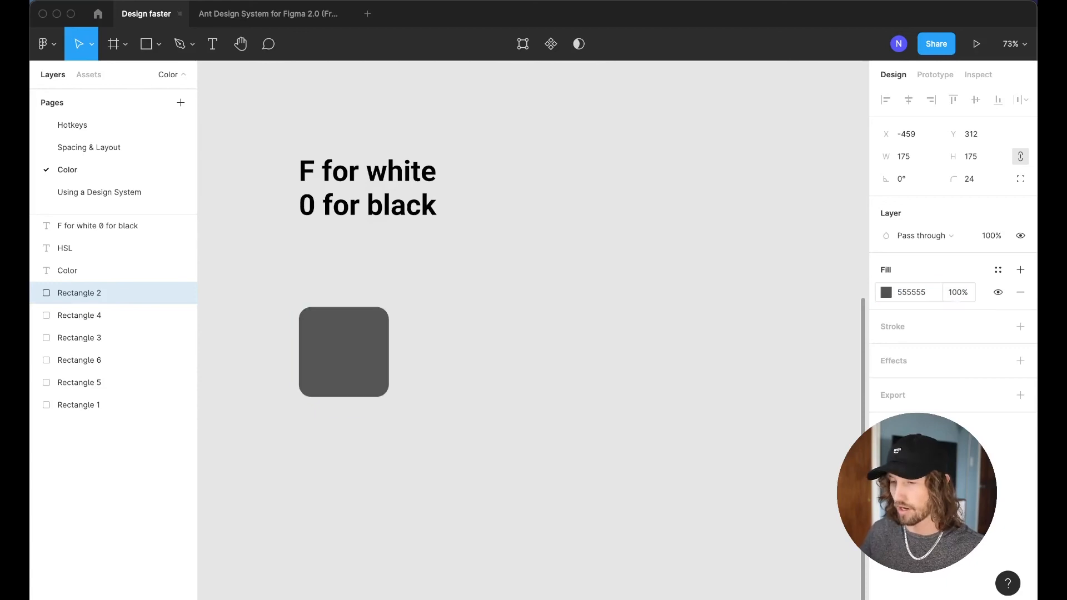
pyautogui.press('Escape')
pyautogui.press('0')
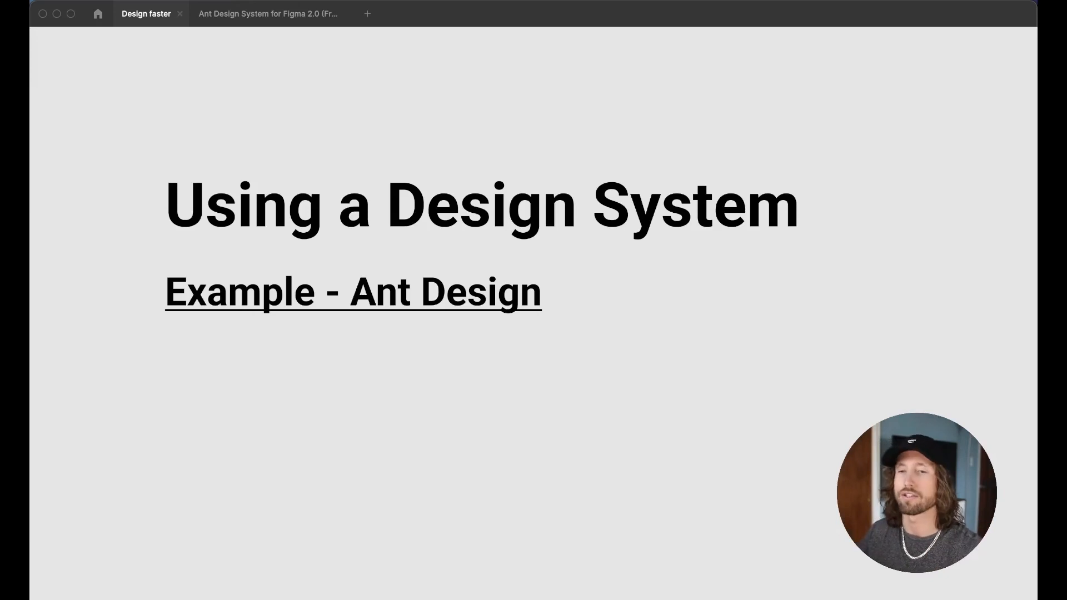
# Step: Switch to the Ant Design System file and look through the components on its Button, Checkbox and Input pages
pyautogui.click(245, 18)
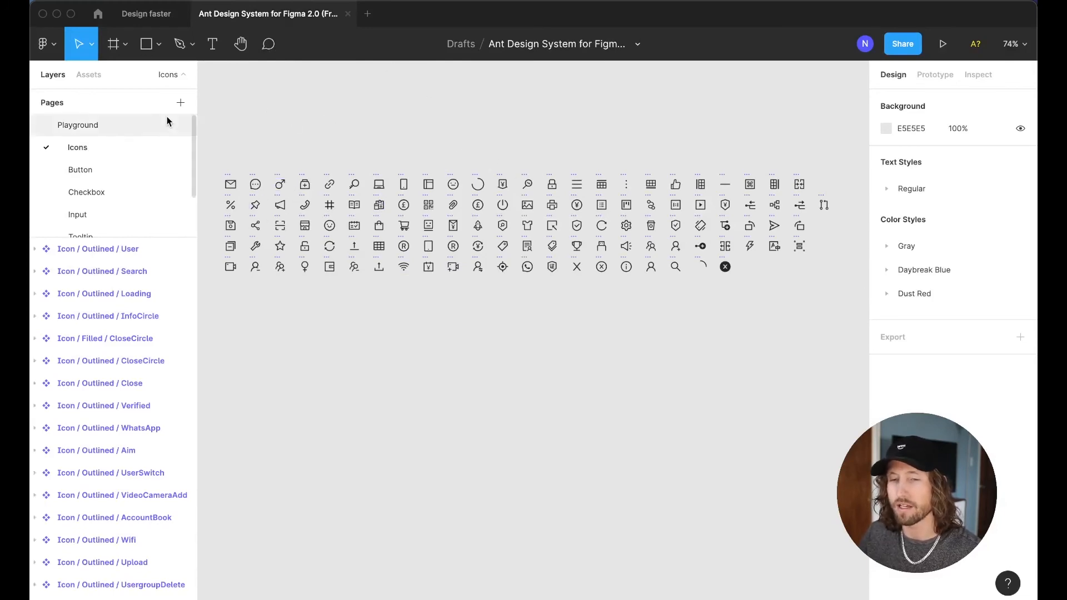
pyautogui.click(115, 173)
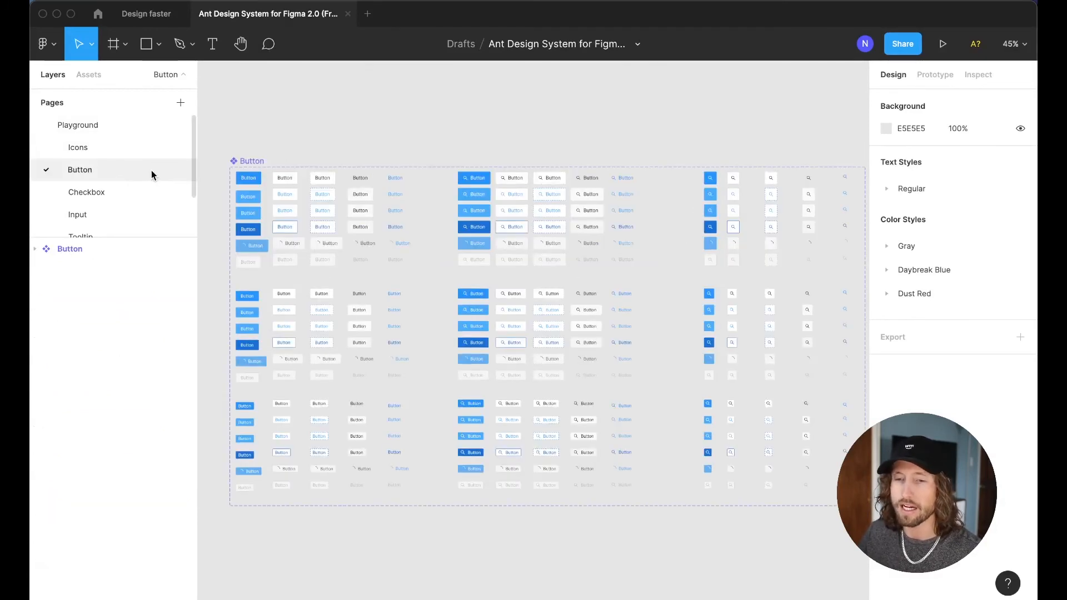
pyautogui.click(113, 188)
pyautogui.click(92, 223)
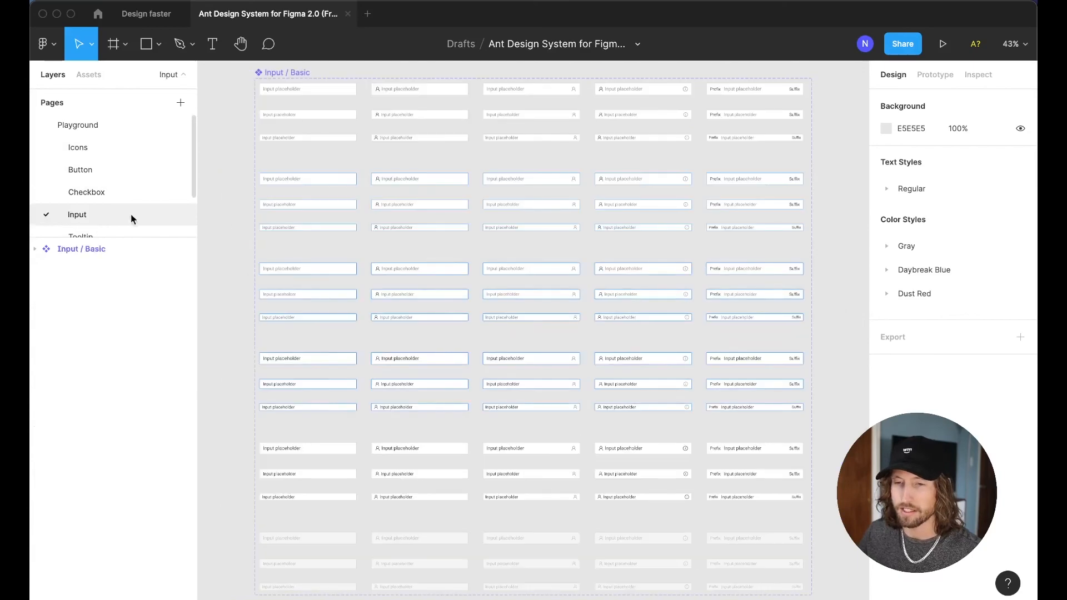
pyautogui.scroll(5, 281, 195)
pyautogui.scroll(-3, 84, 161)
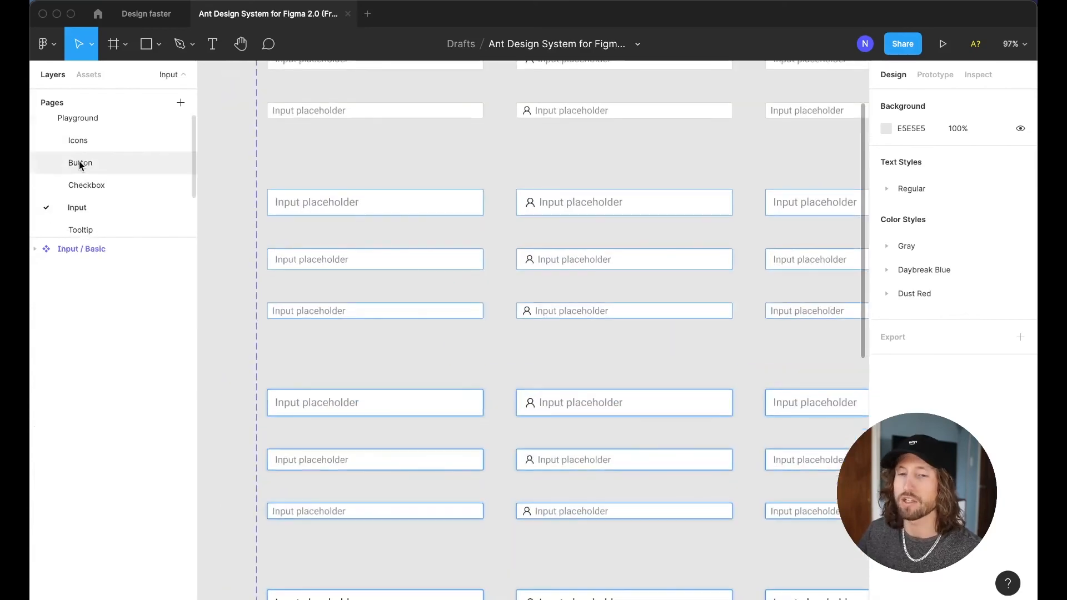
# Step: Open the Tooltip page and examine the tooltip variants up close
pyautogui.click(117, 177)
pyautogui.hscroll(-2, 307, 210)
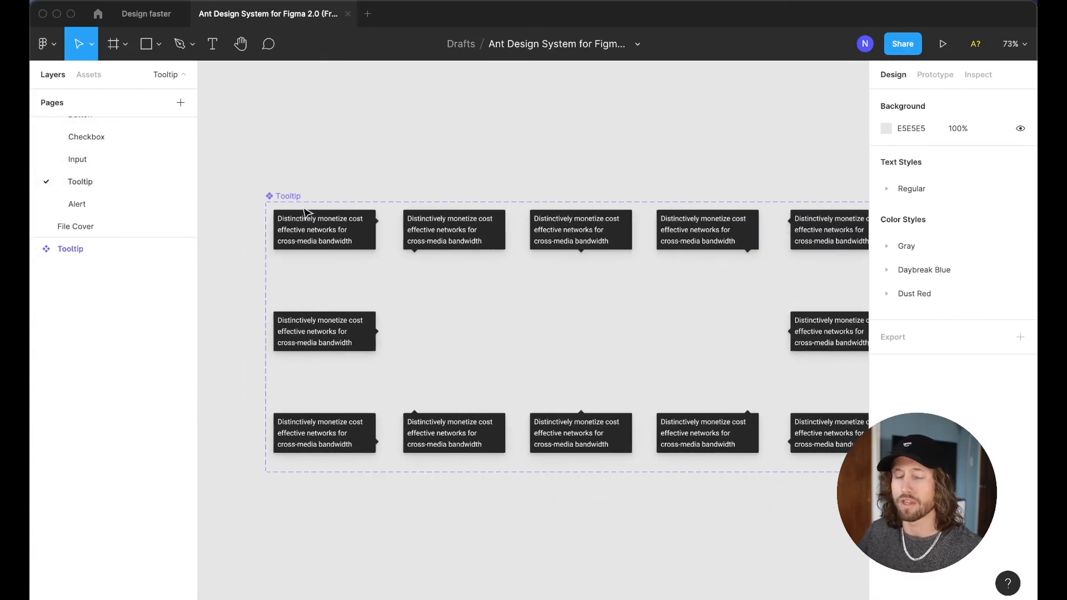
pyautogui.scroll(5, 300, 212)
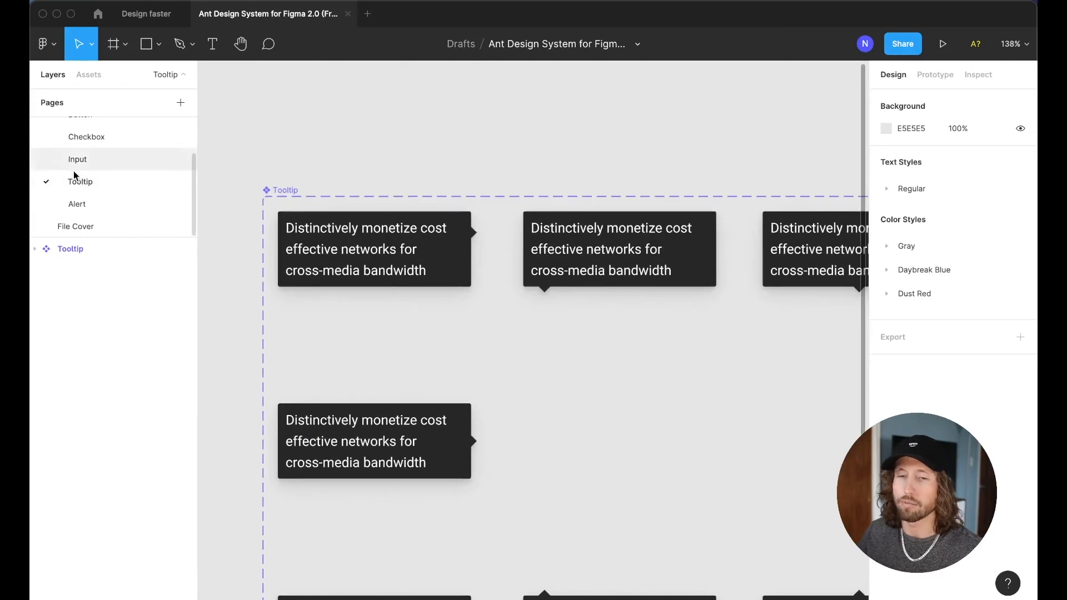
# Step: Inspect the first alert variant with a description and no icon on the Alert page, and return to the Input page's variants
pyautogui.click(107, 204)
pyautogui.scroll(5, 274, 193)
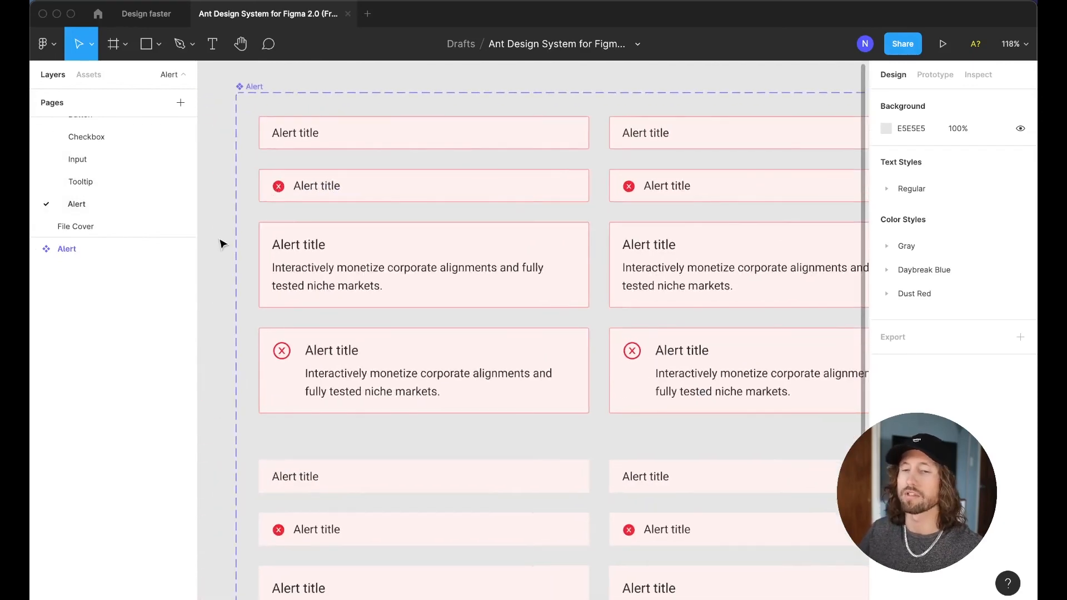
pyautogui.click(344, 259)
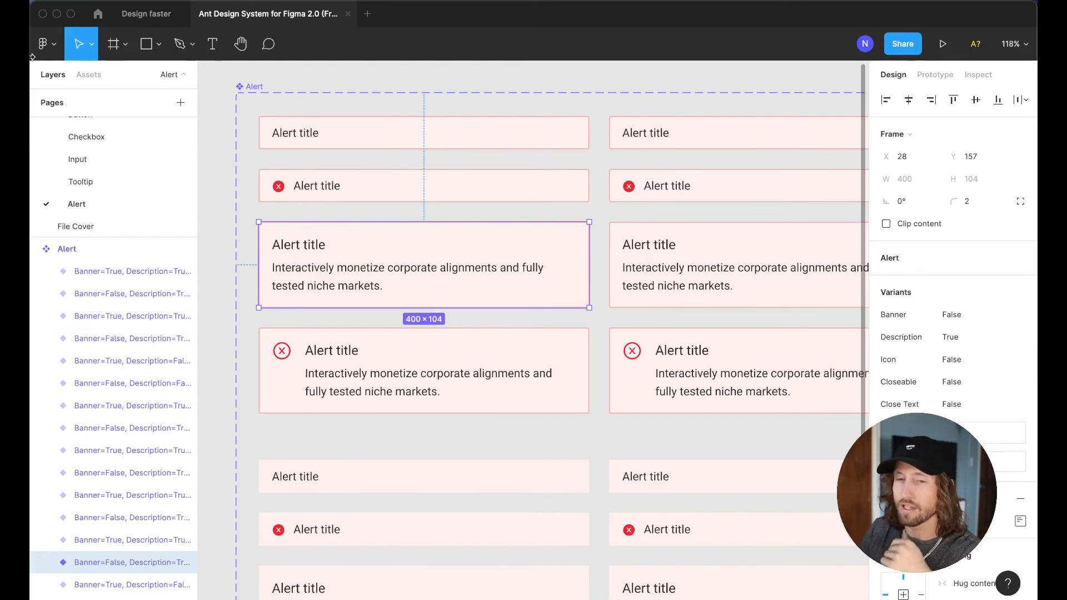
pyautogui.click(105, 158)
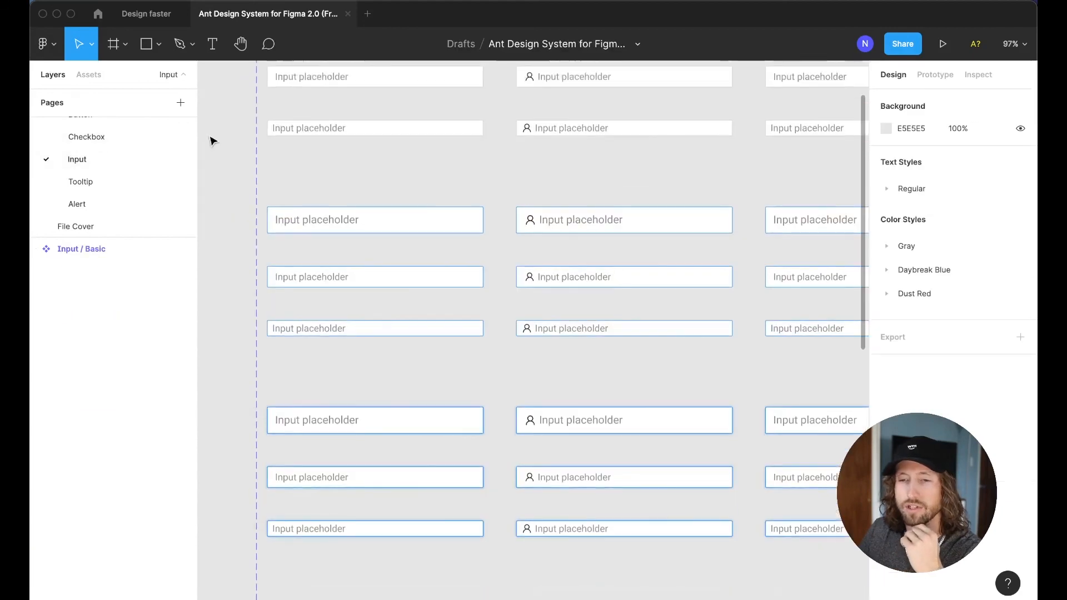
pyautogui.scroll(2, 217, 143)
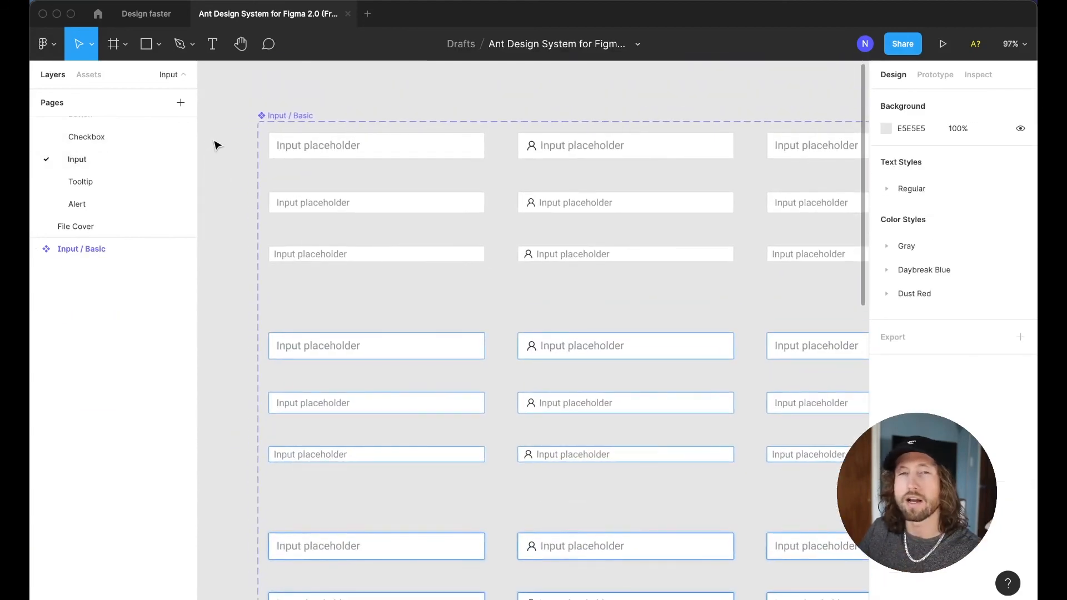